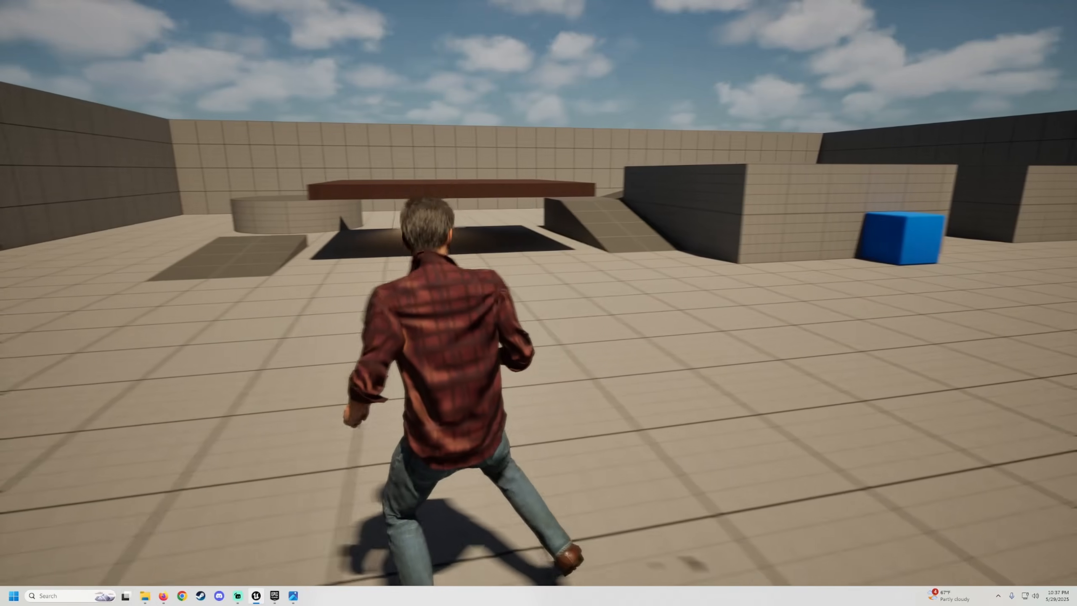
pyautogui.press('w')
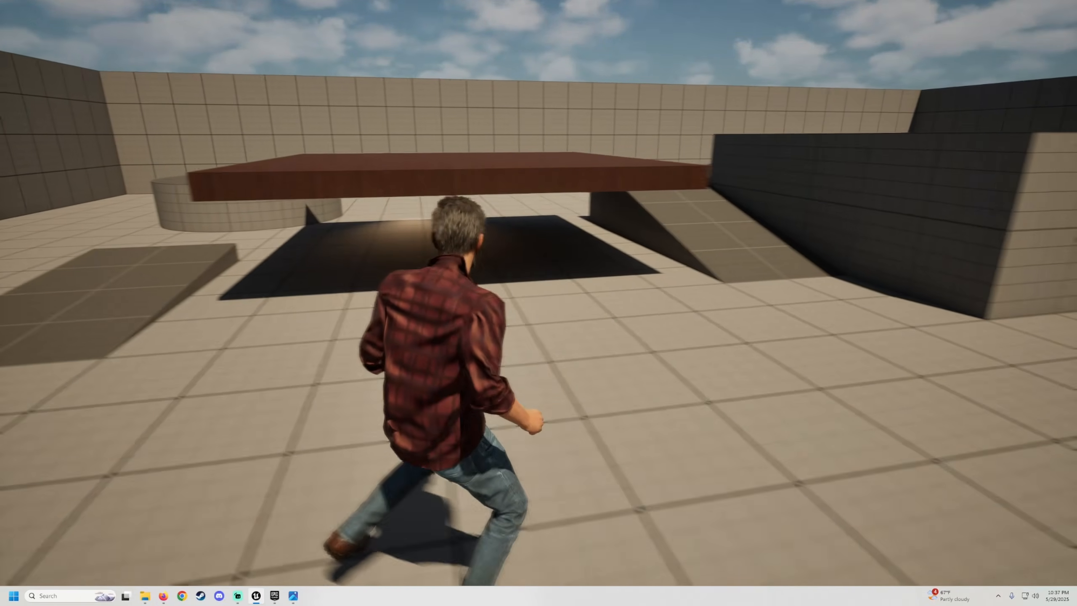
pyautogui.press('s')
pyautogui.press('d')
pyautogui.press('a')
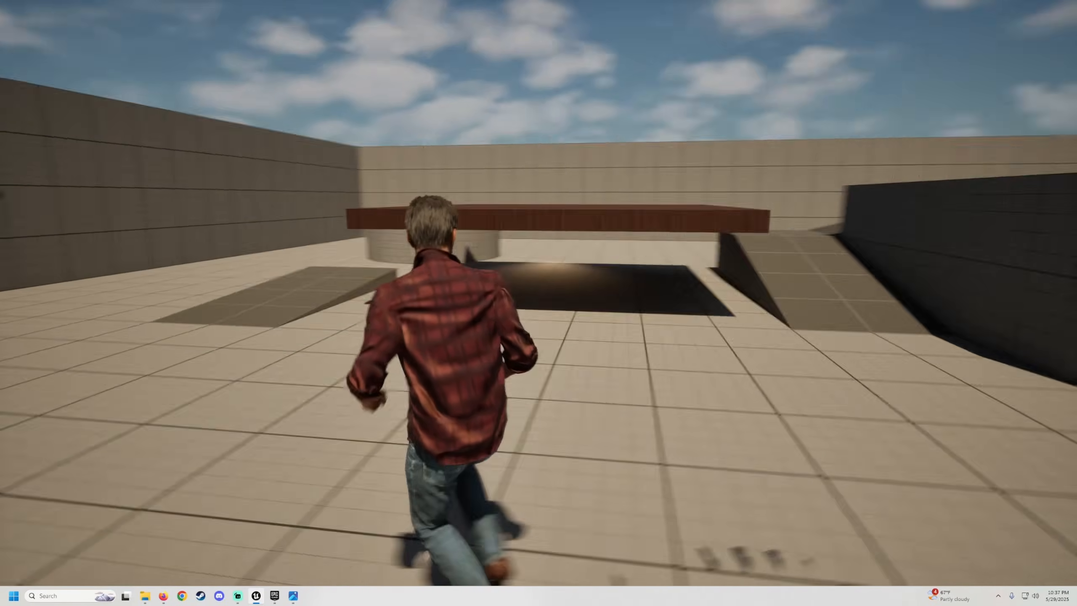
pyautogui.press('s')
pyautogui.press('w')
pyautogui.press('c')
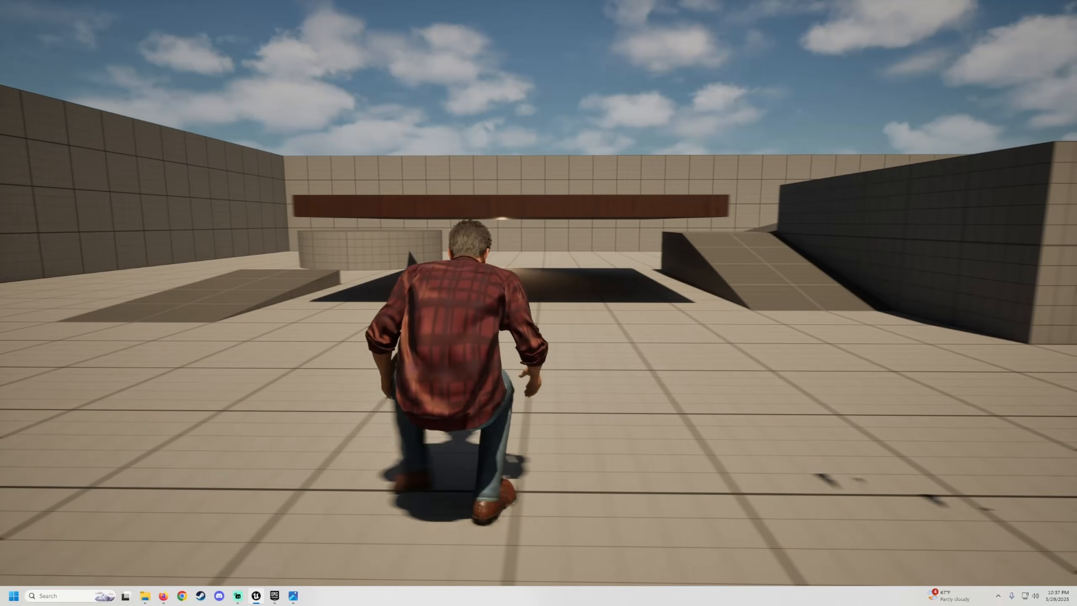
pyautogui.press('w')
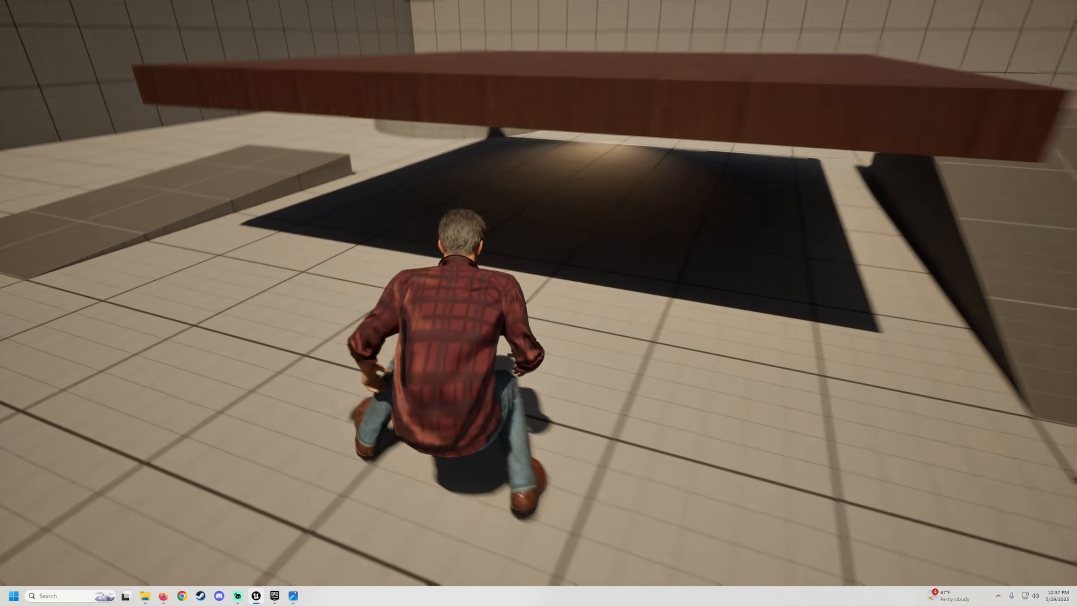
pyautogui.press('s')
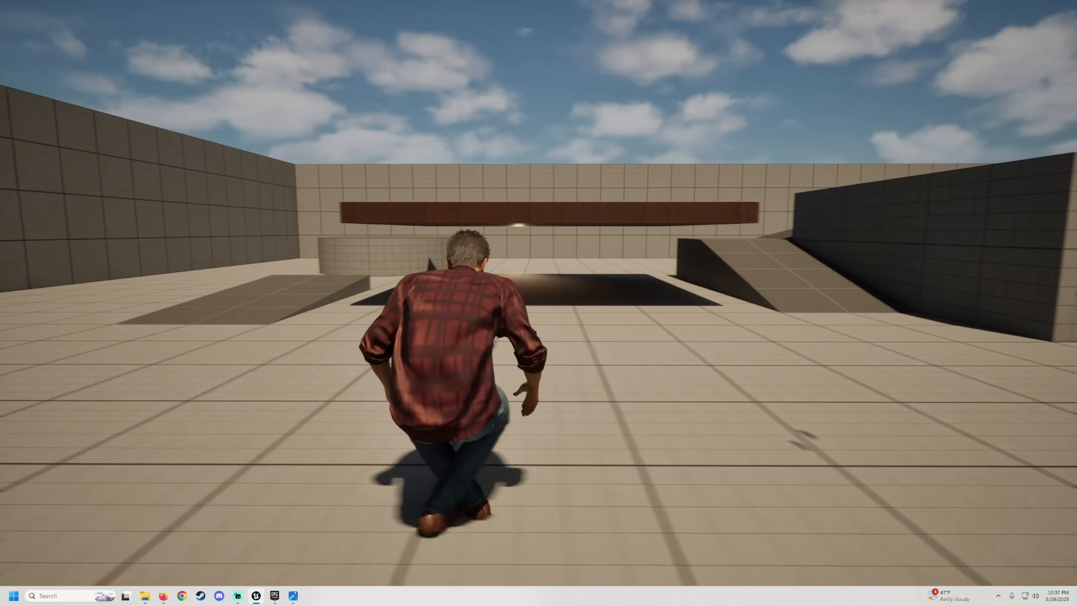
pyautogui.press('s')
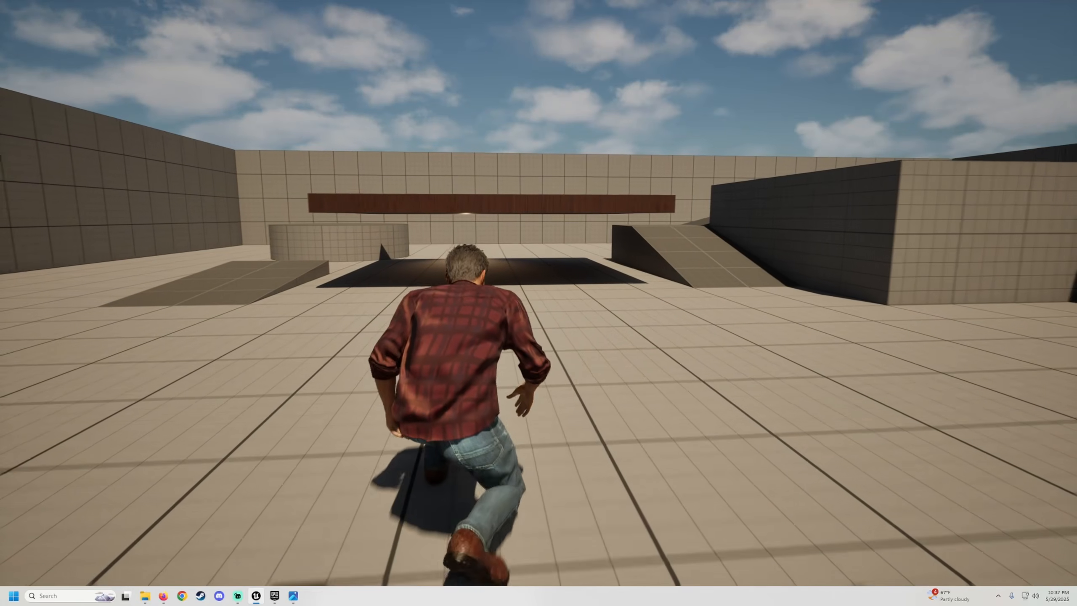
pyautogui.press('space')
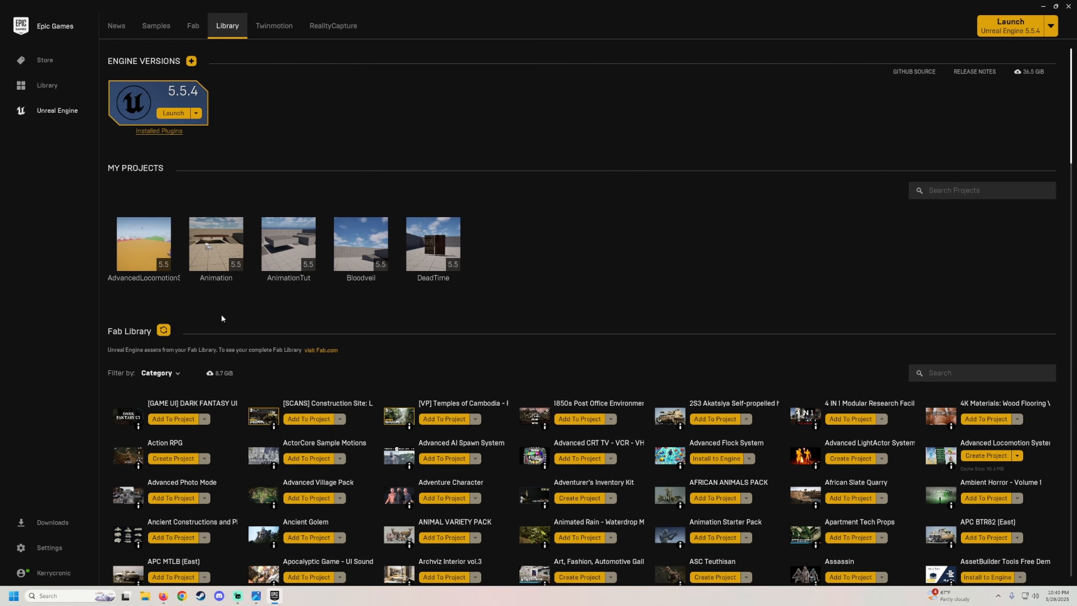
# Open the AdvancedLocomotionSystemV project and migrate its AdvancedLocomotionV4 folder into the AnimationTut project's Content folder.
pyautogui.doubleClick(145, 242)
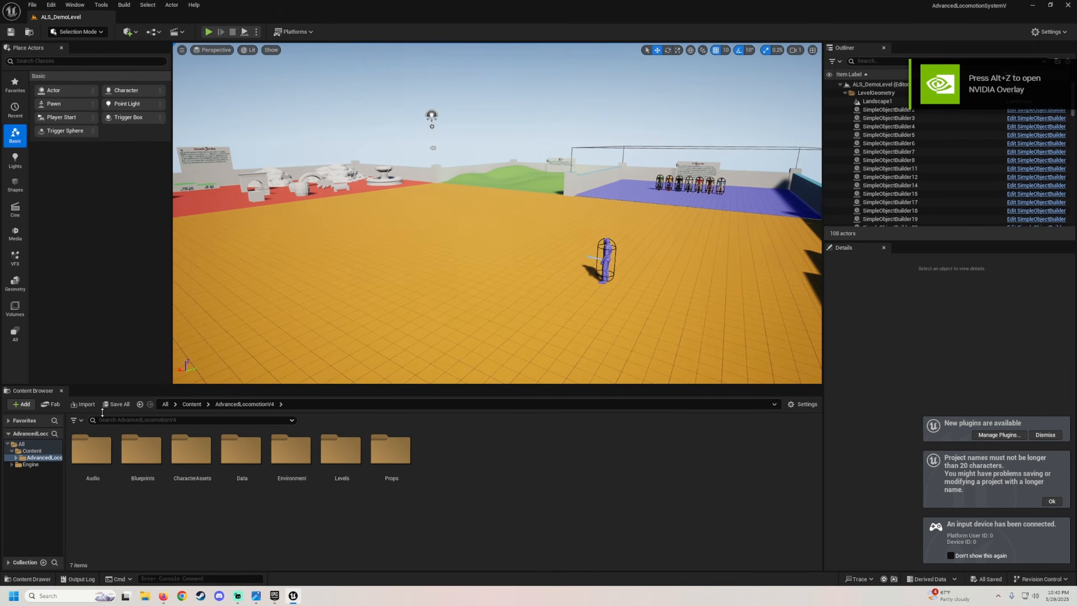
pyautogui.rightClick(40, 458)
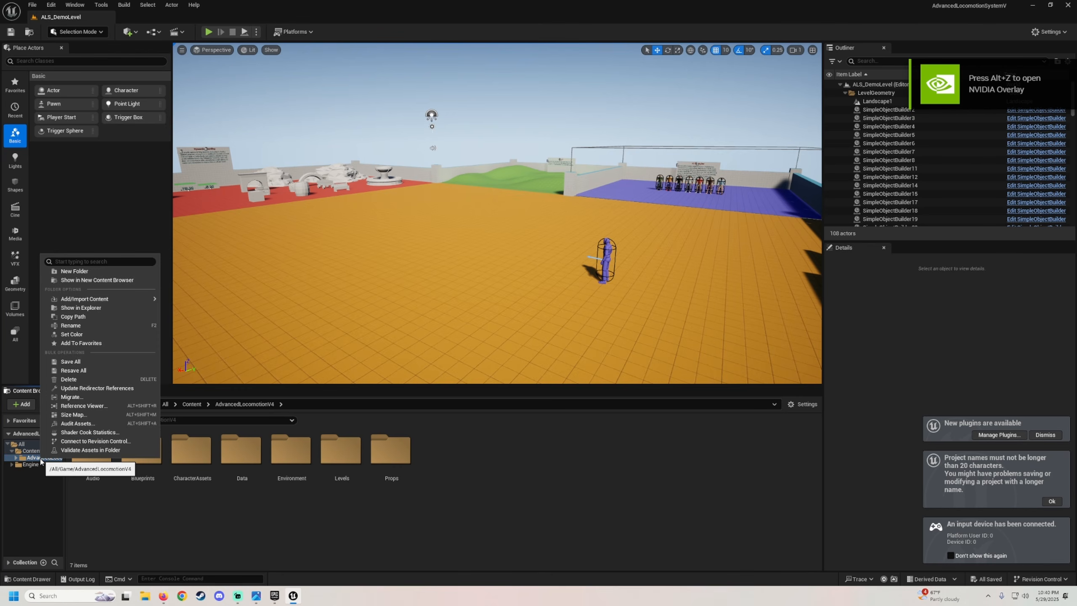
pyautogui.click(71, 396)
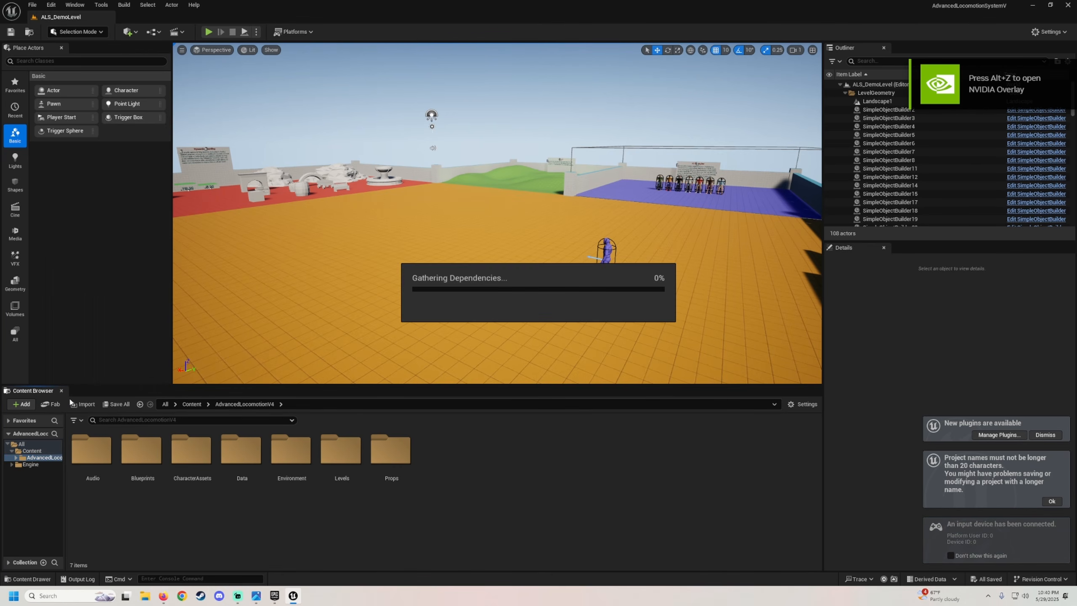
pyautogui.click(599, 398)
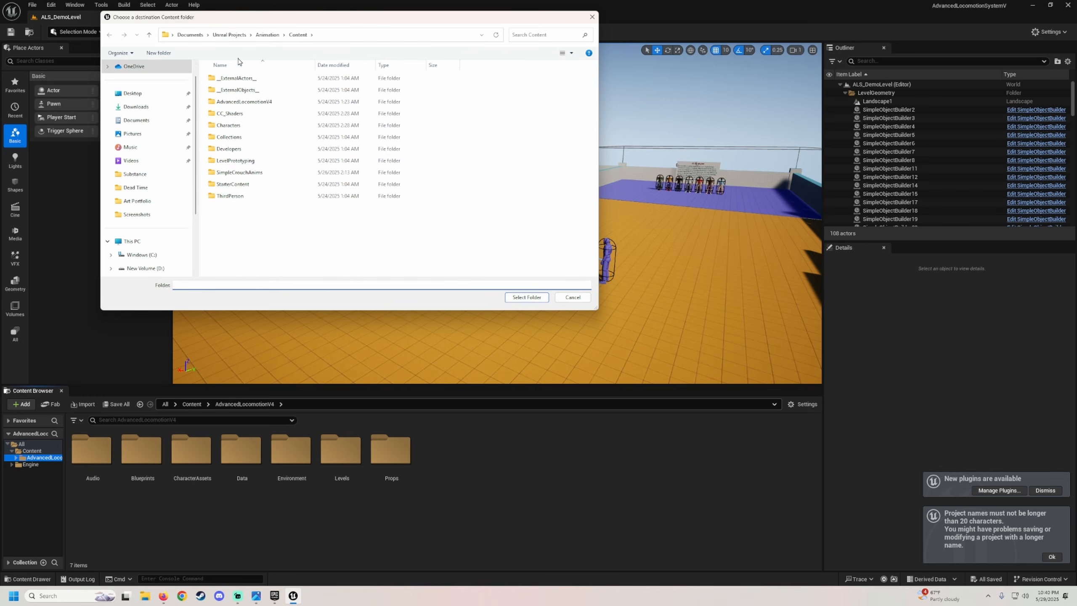
pyautogui.click(229, 36)
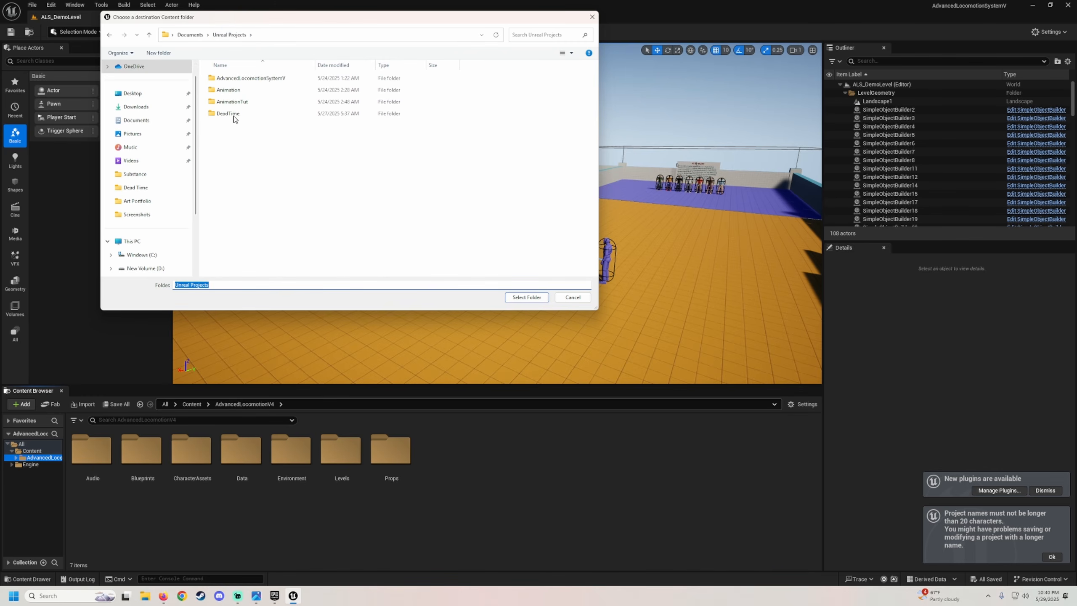
pyautogui.doubleClick(236, 102)
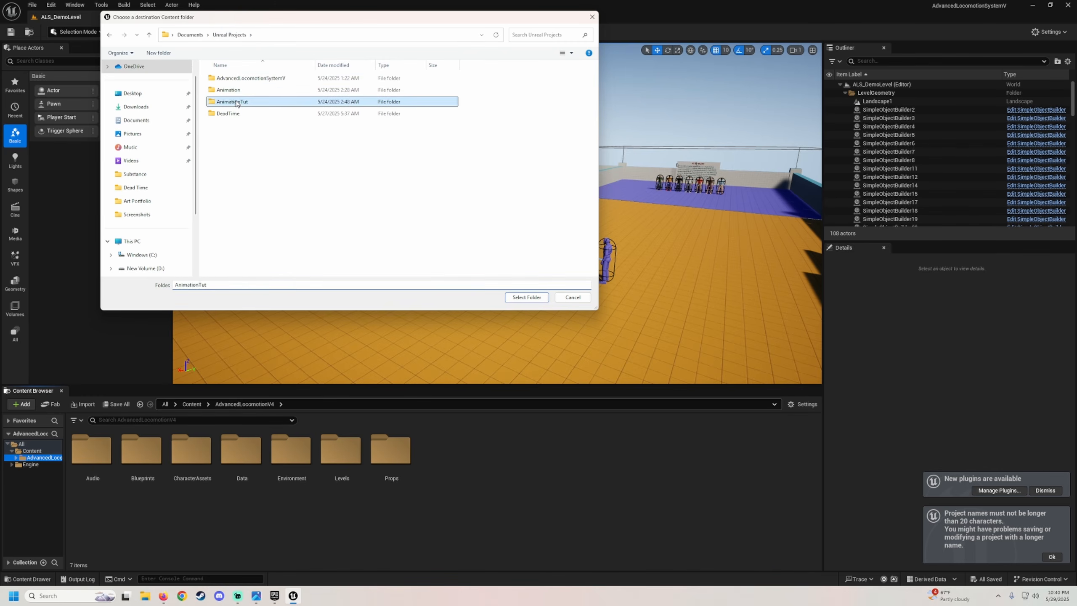
pyautogui.doubleClick(232, 94)
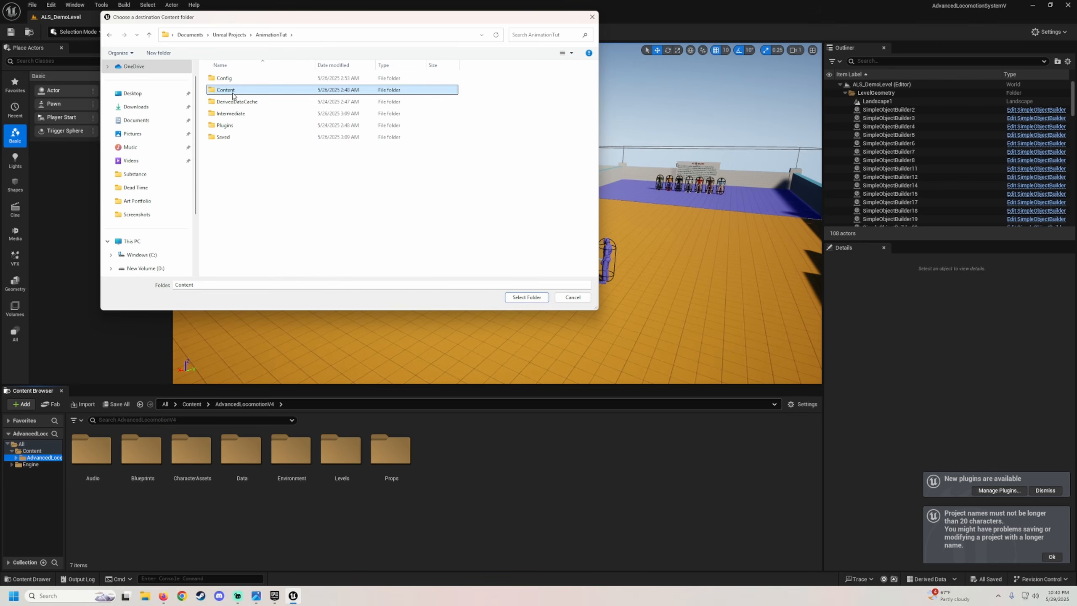
pyautogui.click(525, 298)
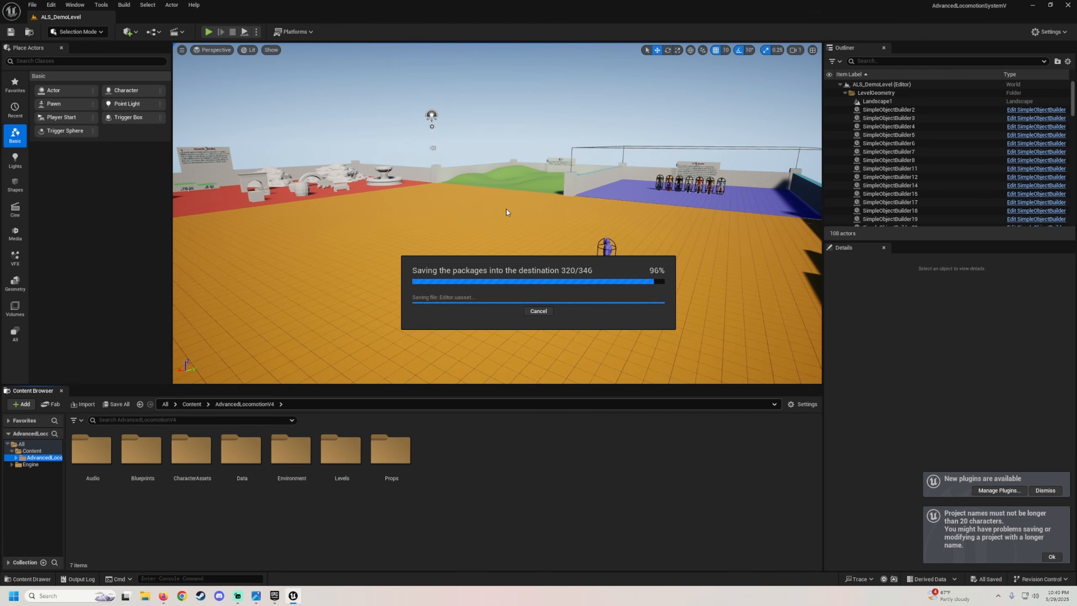
# Close the AdvancedLocomotionSystemV editor.
pyautogui.moveTo(514, 280)
pyautogui.mouseDown(button='right')
pyautogui.moveTo(534, 271)
pyautogui.moveTo(529, 280)
pyautogui.mouseUp(button='right')
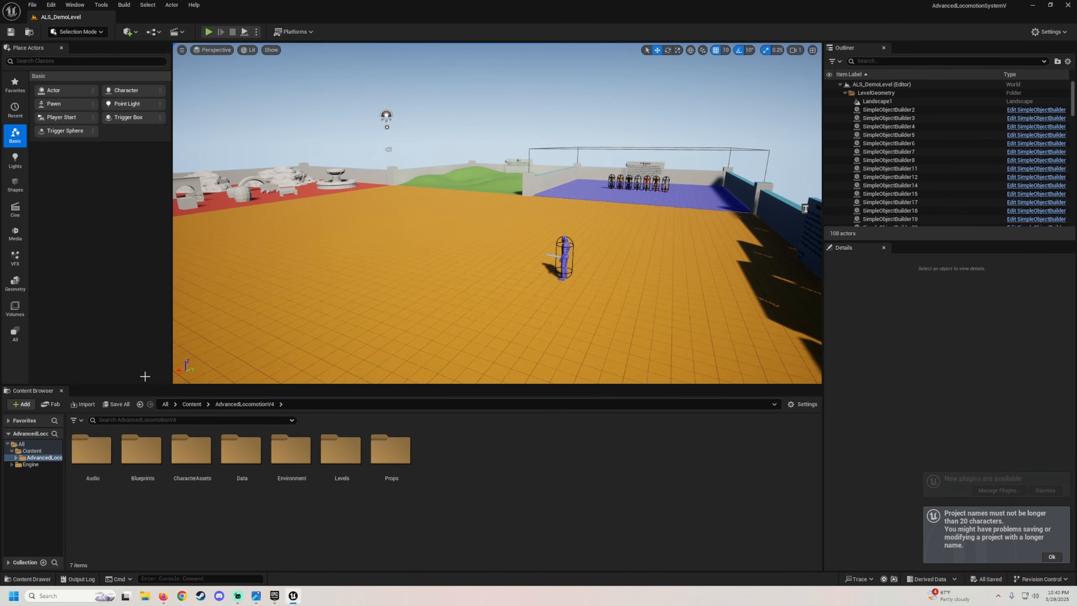
pyautogui.click(1068, 7)
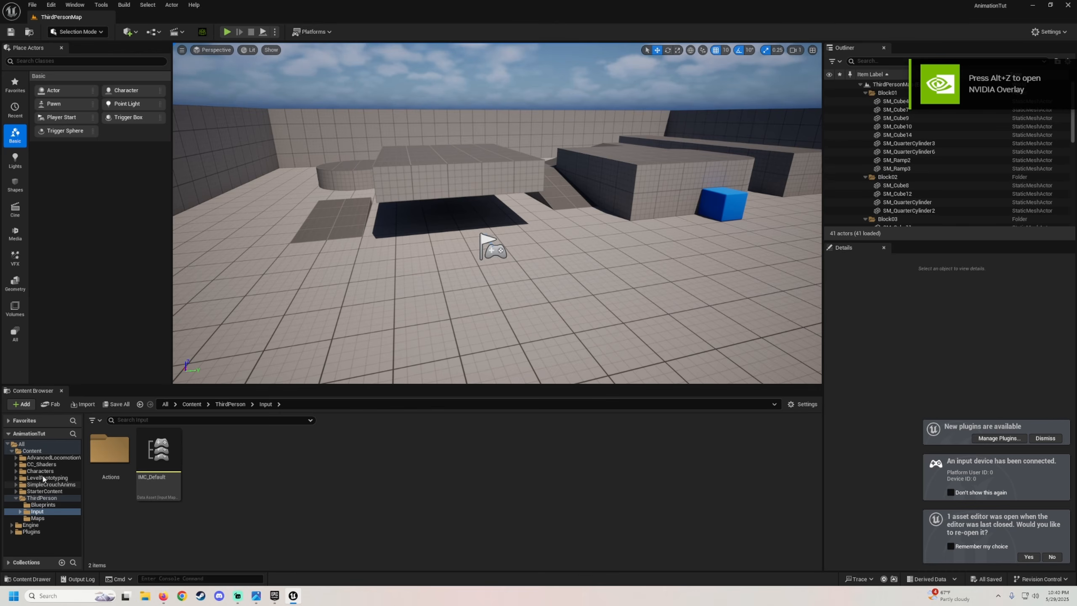
# In the AnimationTut project, open Retarget Animations for an animation in AdvancedLocomotionV4's CharacterAssets > MannequinSkeleton > AnimationExamples > Base > Locomotion folder.
pyautogui.click(51, 458)
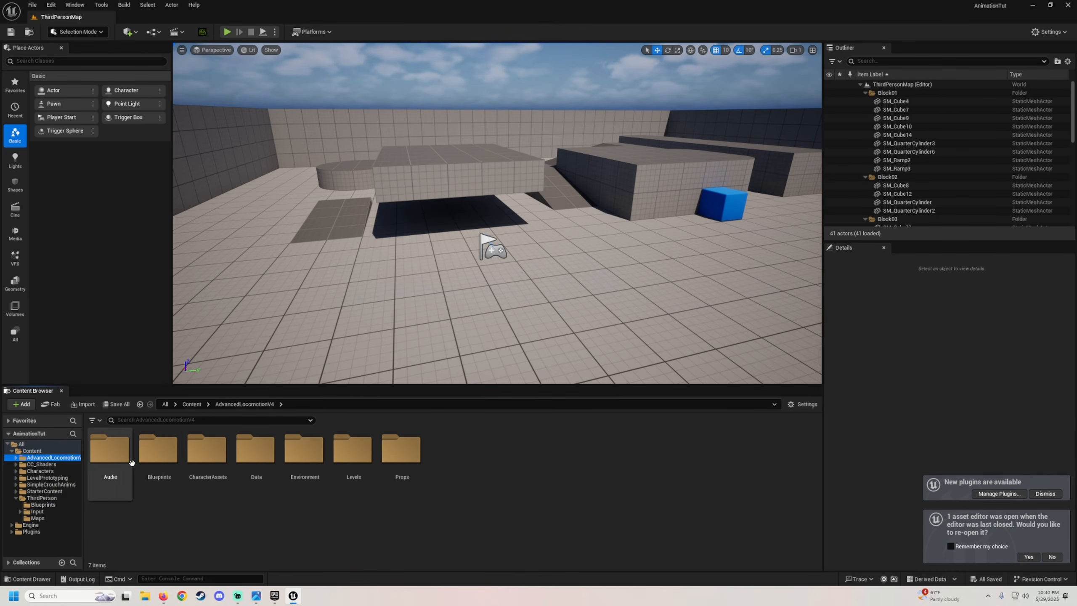
pyautogui.doubleClick(204, 456)
pyautogui.doubleClick(120, 458)
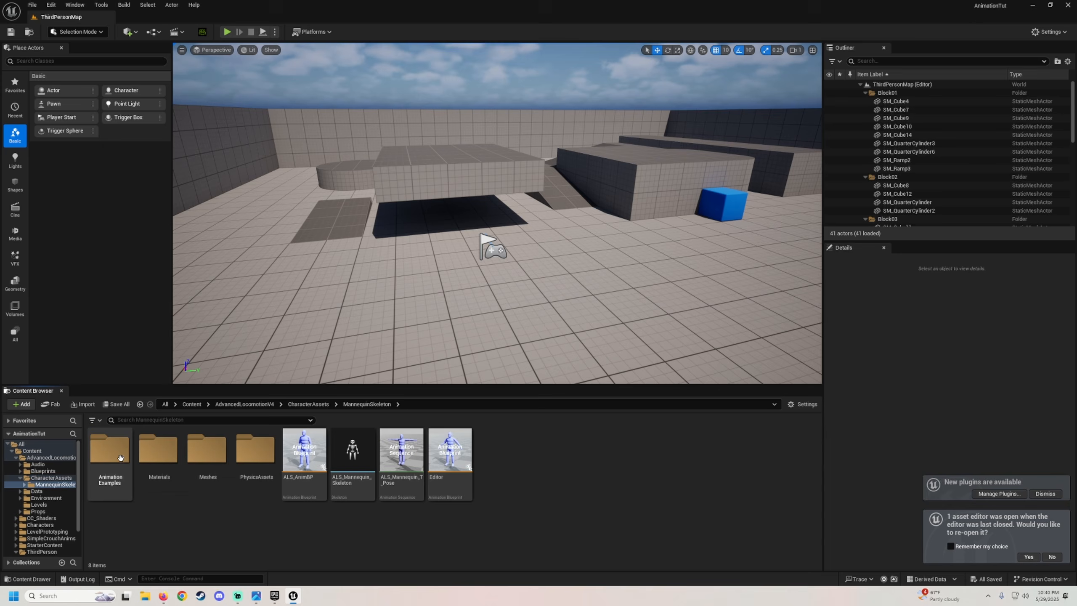
pyautogui.doubleClick(118, 491)
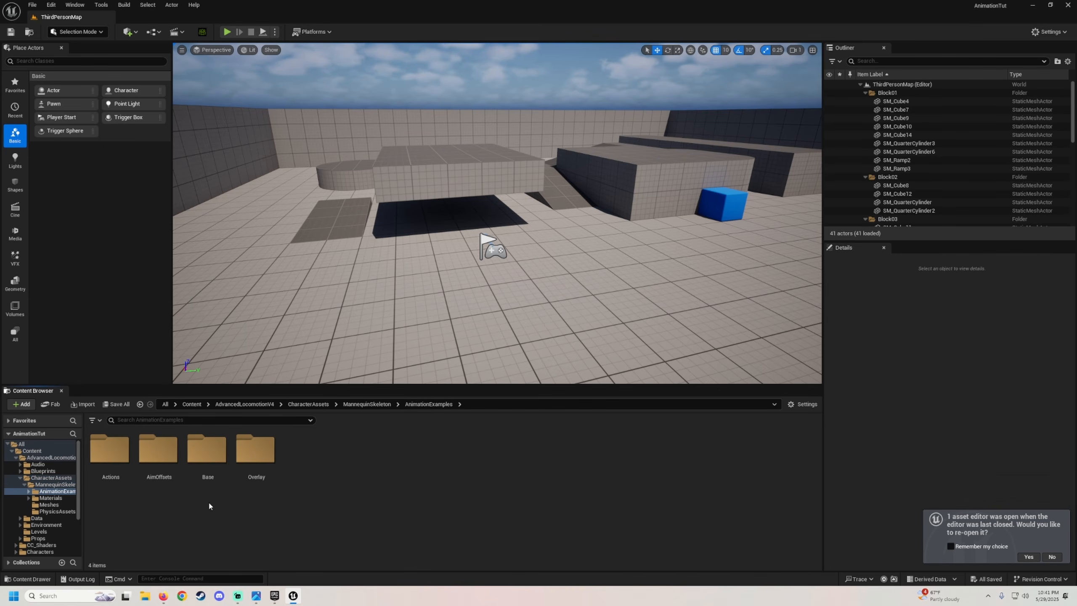
pyautogui.doubleClick(207, 456)
pyautogui.doubleClick(209, 466)
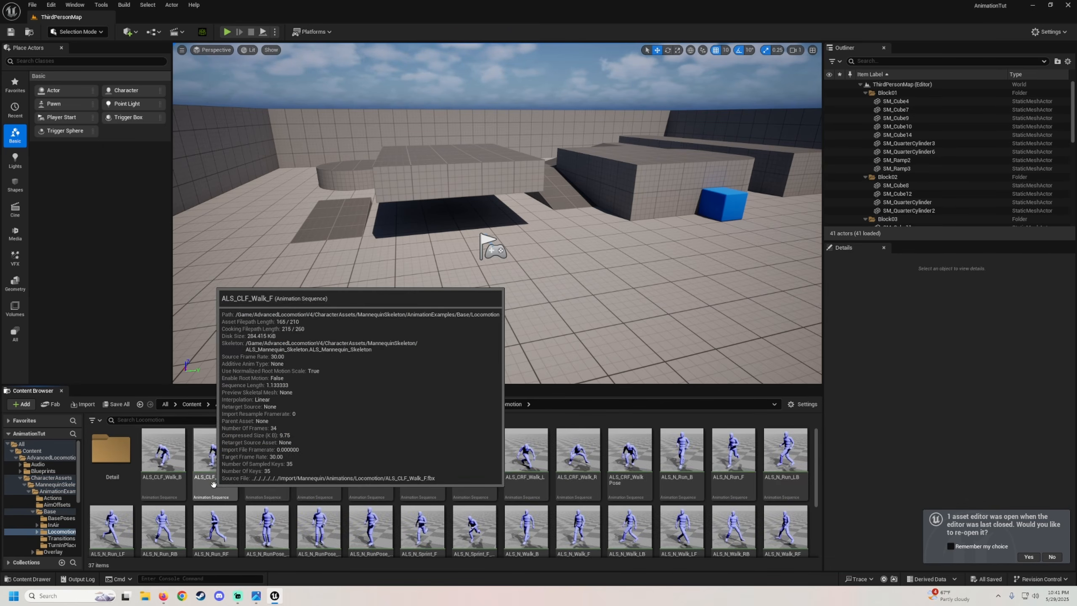
pyautogui.rightClick(262, 463)
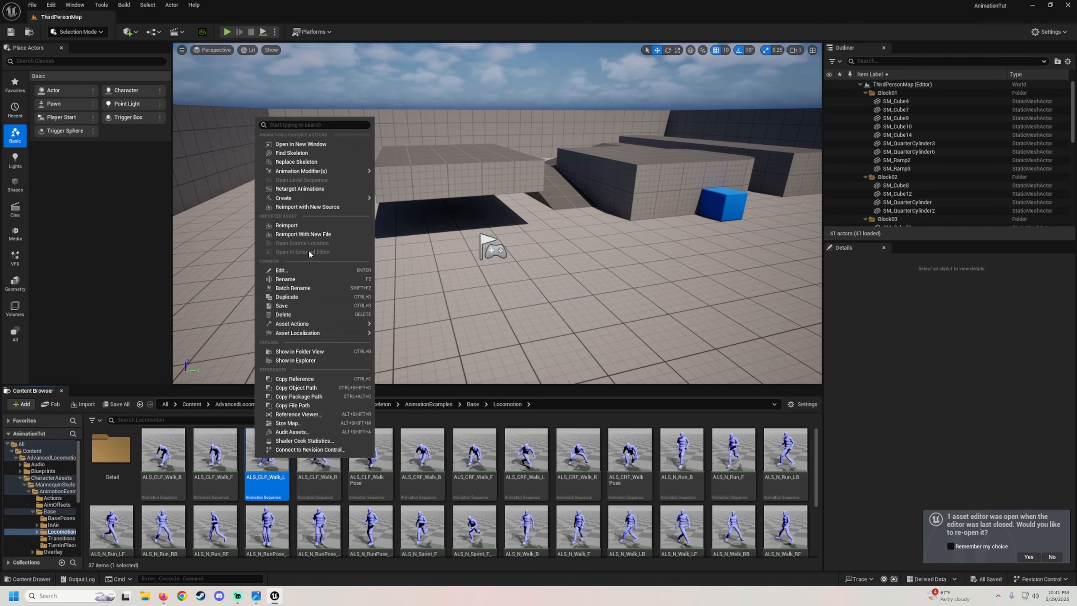
pyautogui.click(300, 189)
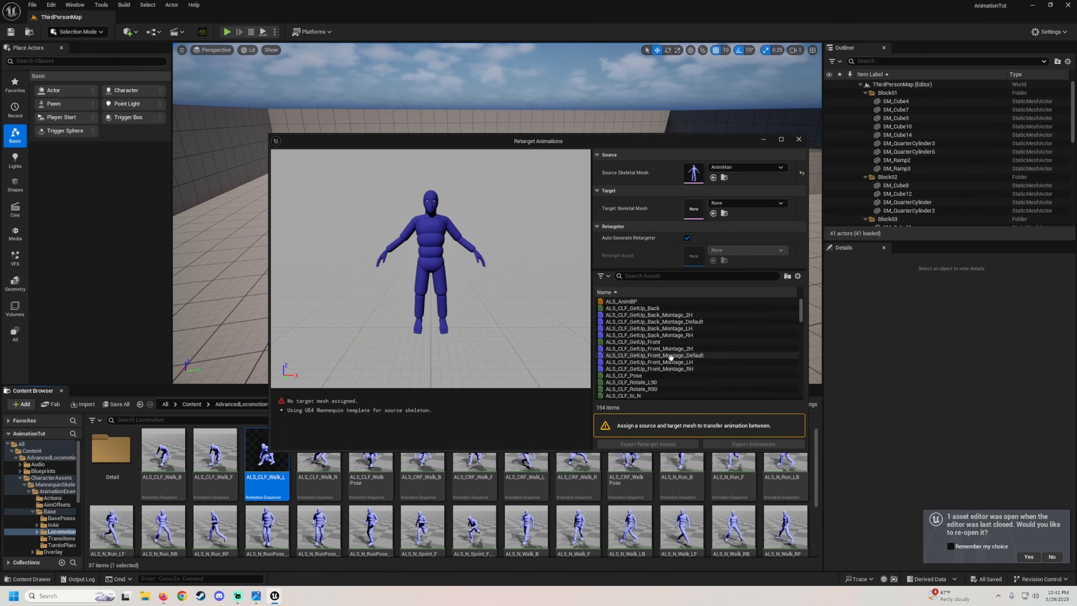
# Set the retarget's target skeletal mesh to Clint_Base.
pyautogui.click(746, 203)
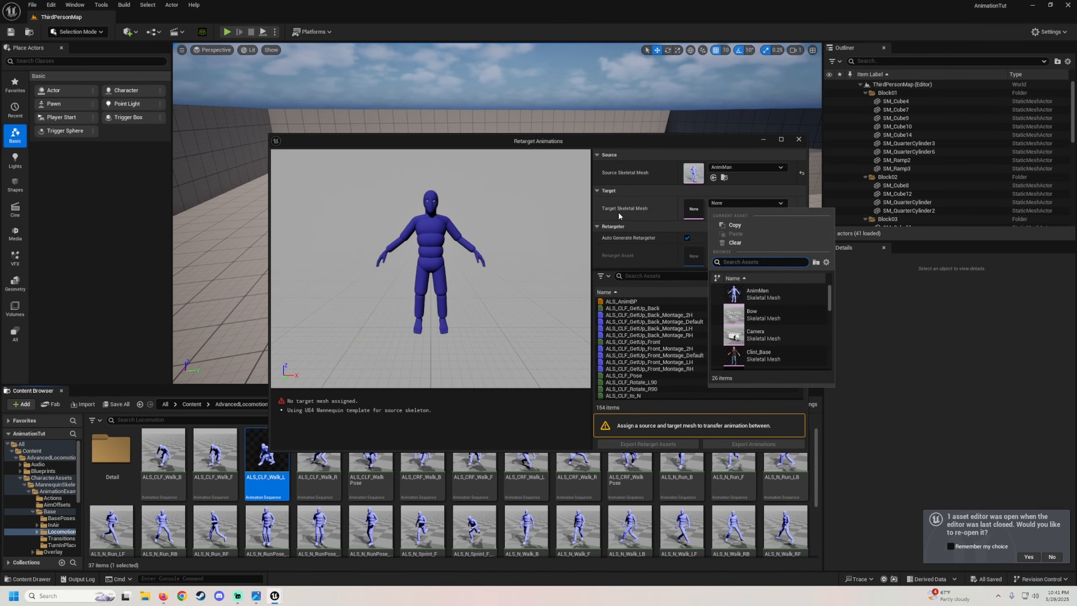
pyautogui.click(726, 355)
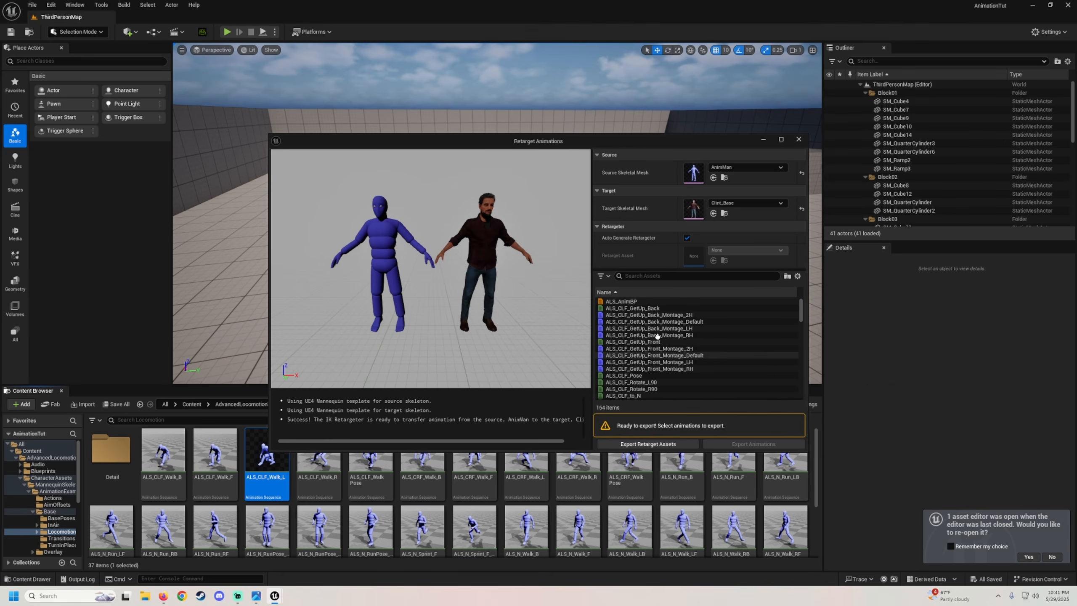
pyautogui.scroll(-8, 680, 342)
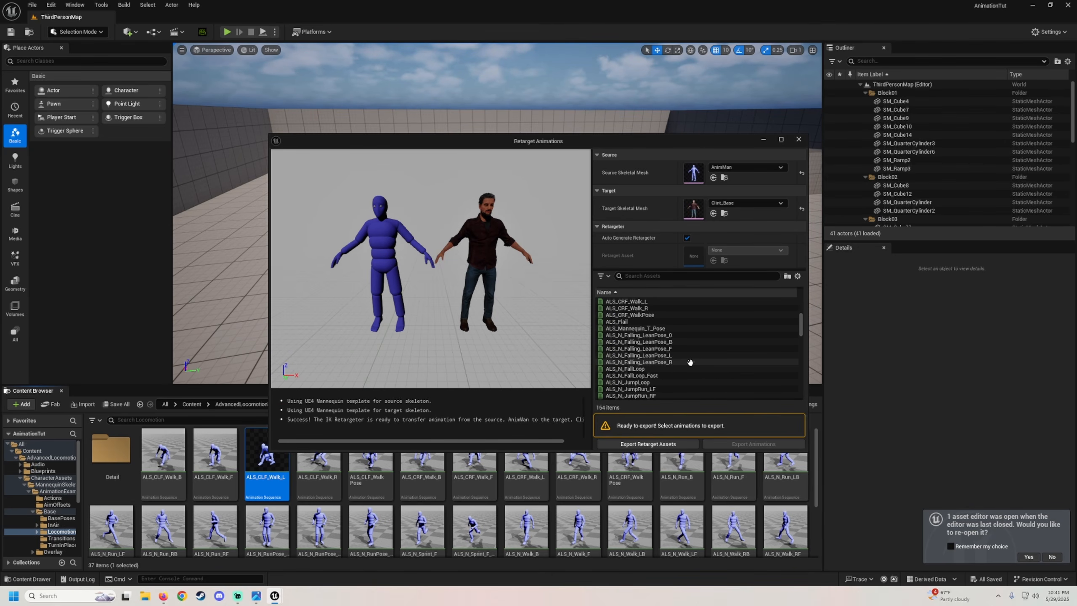
pyautogui.scroll(-2, 677, 351)
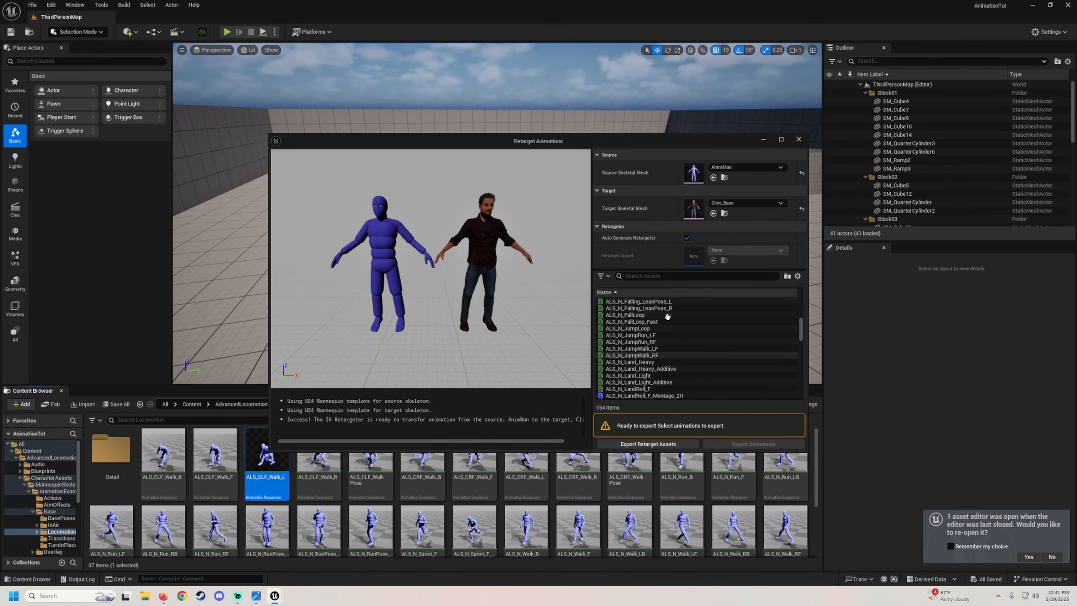
# Filter the retarget animation list by walk, then clear the filter.
pyautogui.click(643, 275)
pyautogui.write('walk')
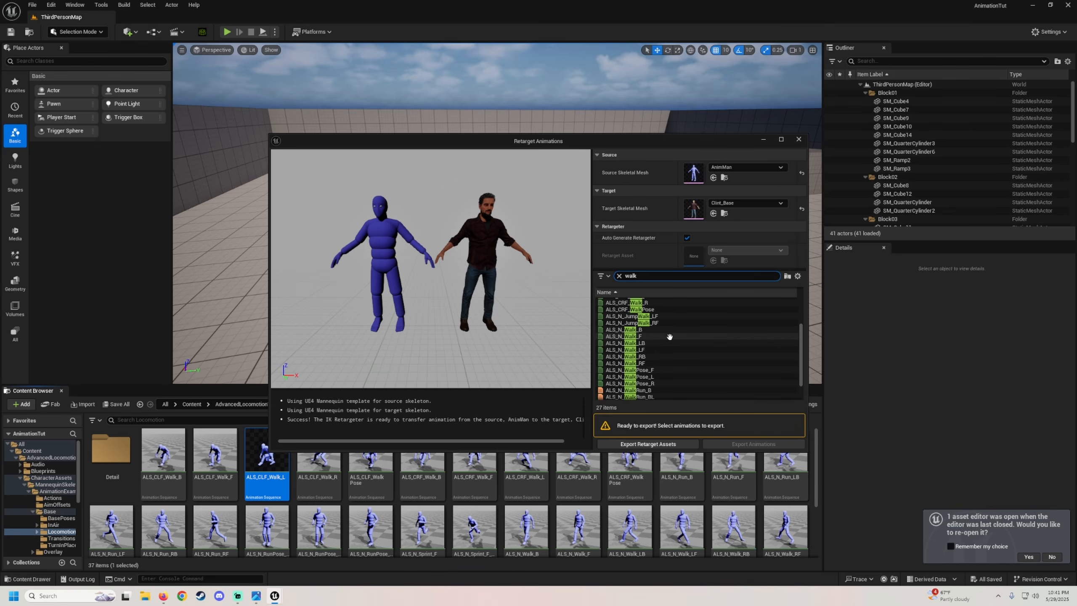
pyautogui.click(619, 275)
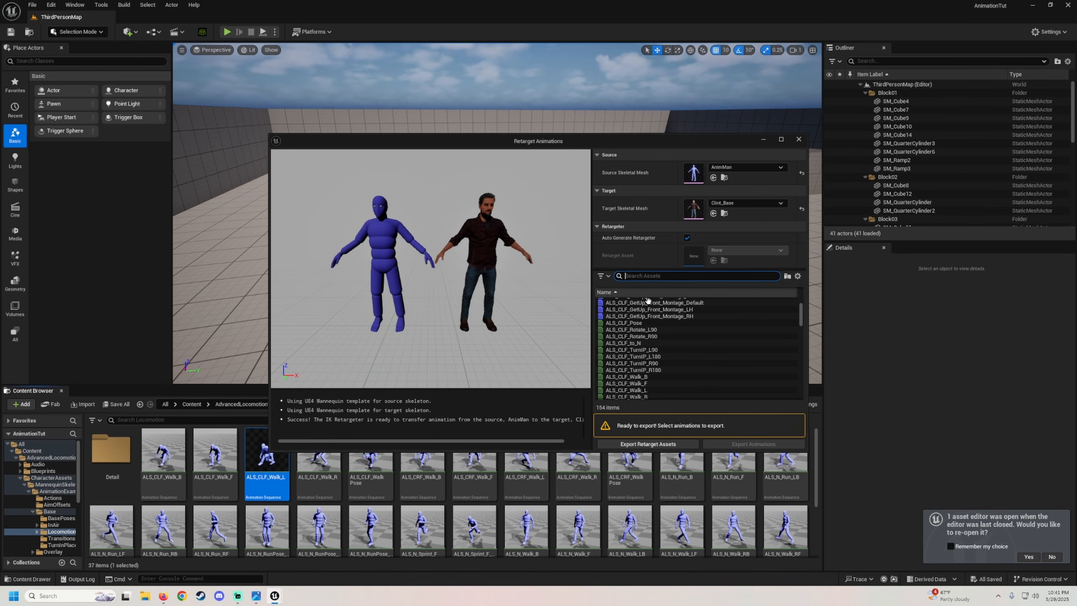
# Select ALS_CLF_Walk_B in the retarget animation list to preview it on both characters.
pyautogui.scroll(-3, 666, 349)
pyautogui.scroll(2, 666, 349)
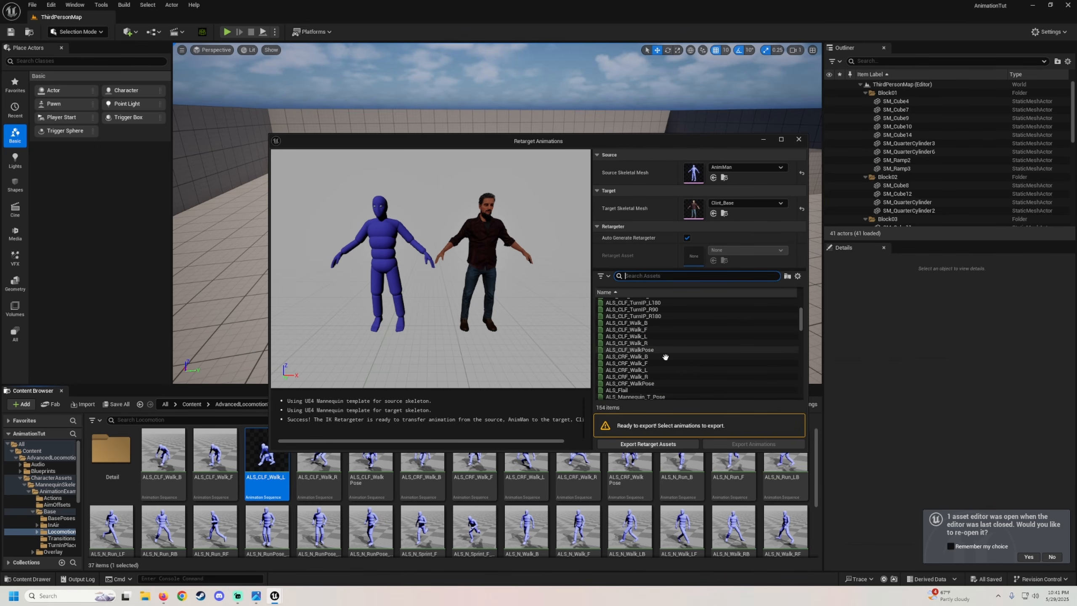
pyautogui.click(644, 322)
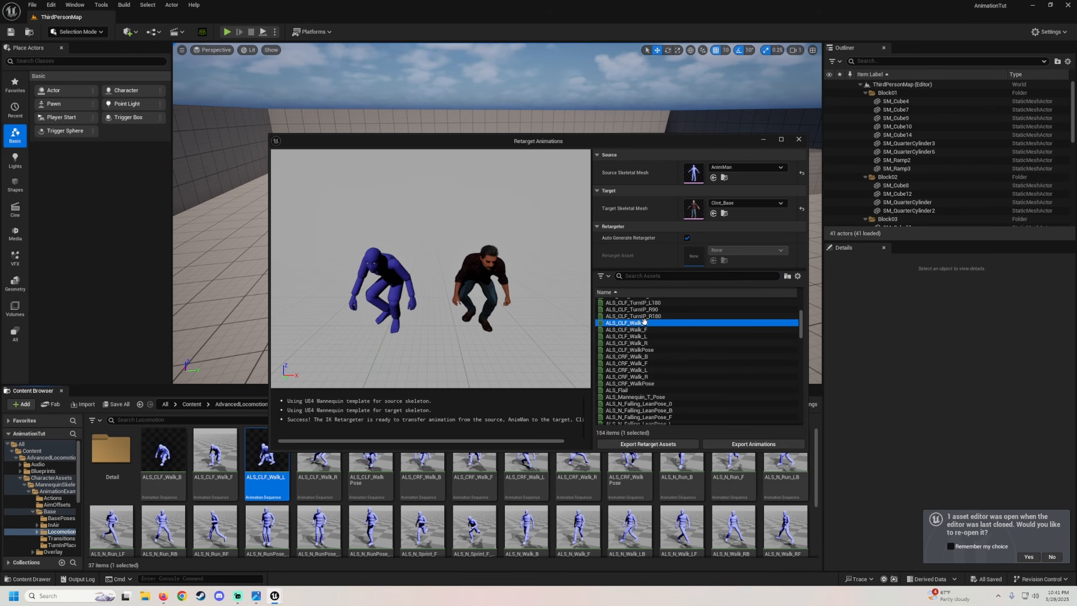
# Scroll through the retarget animation list to review the available animations.
pyautogui.scroll(-3, 660, 328)
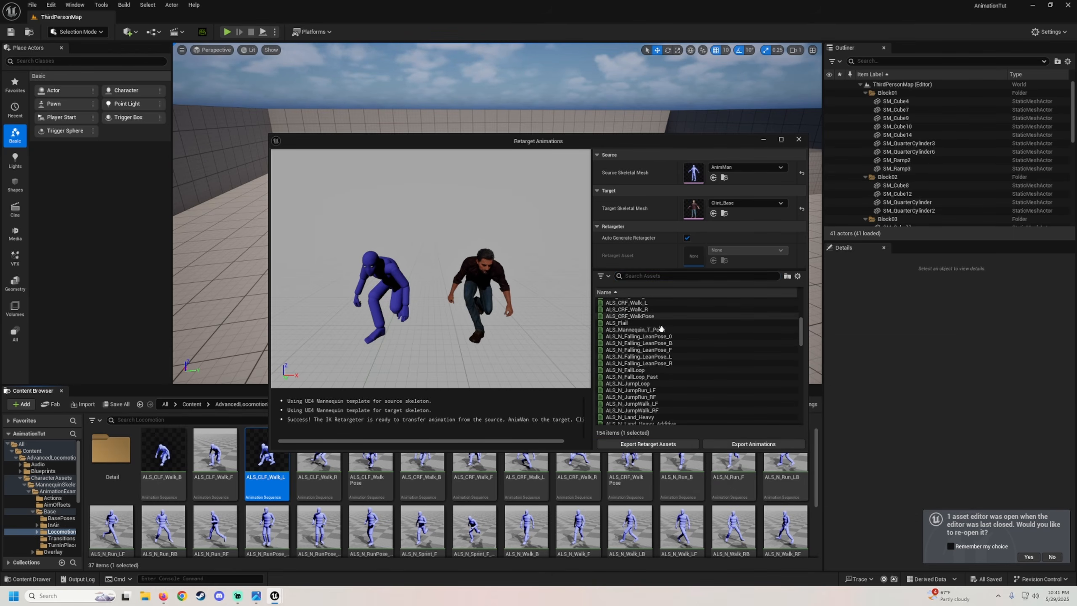
pyautogui.scroll(-1, 659, 325)
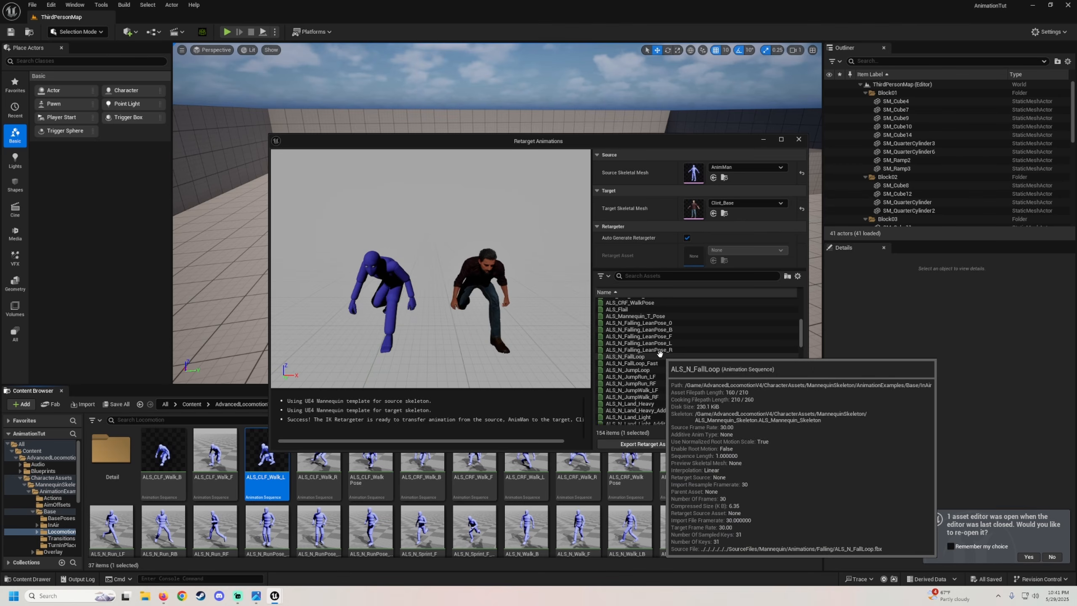
pyautogui.scroll(1, 659, 364)
pyautogui.scroll(-1, 644, 394)
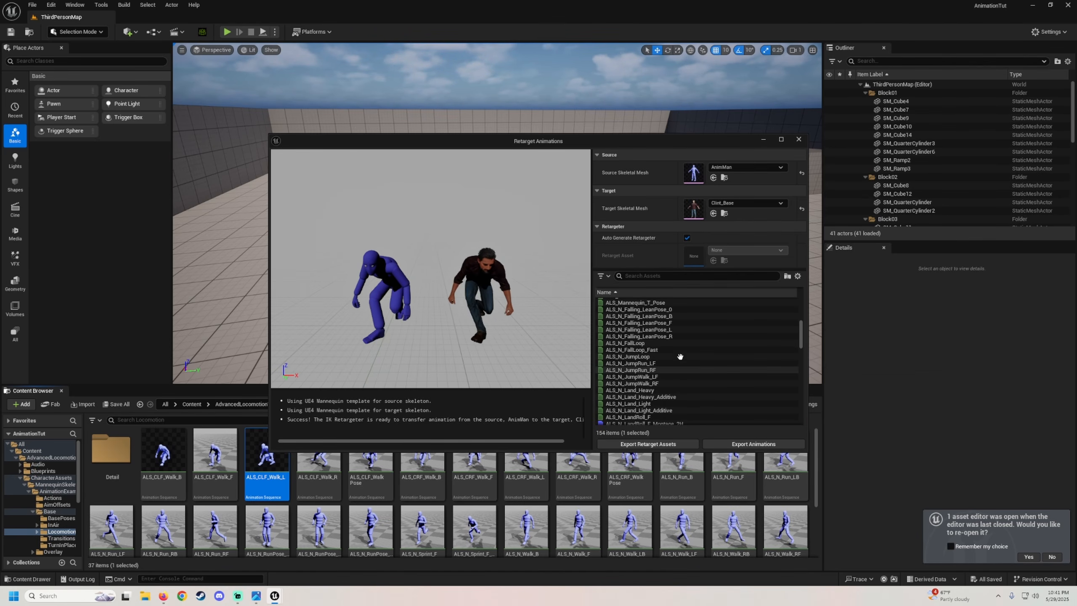
pyautogui.scroll(-3, 688, 359)
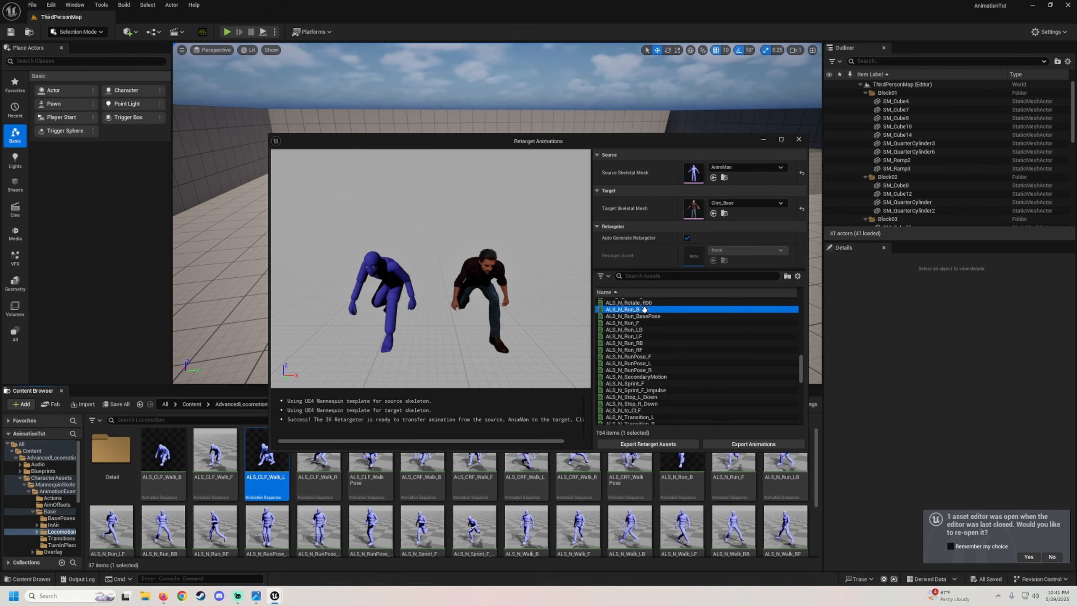
# Select the six ALS_N_Run animations (B, F, LB, LF, RB, RF) in the retarget animation list.
pyautogui.scroll(1, 653, 335)
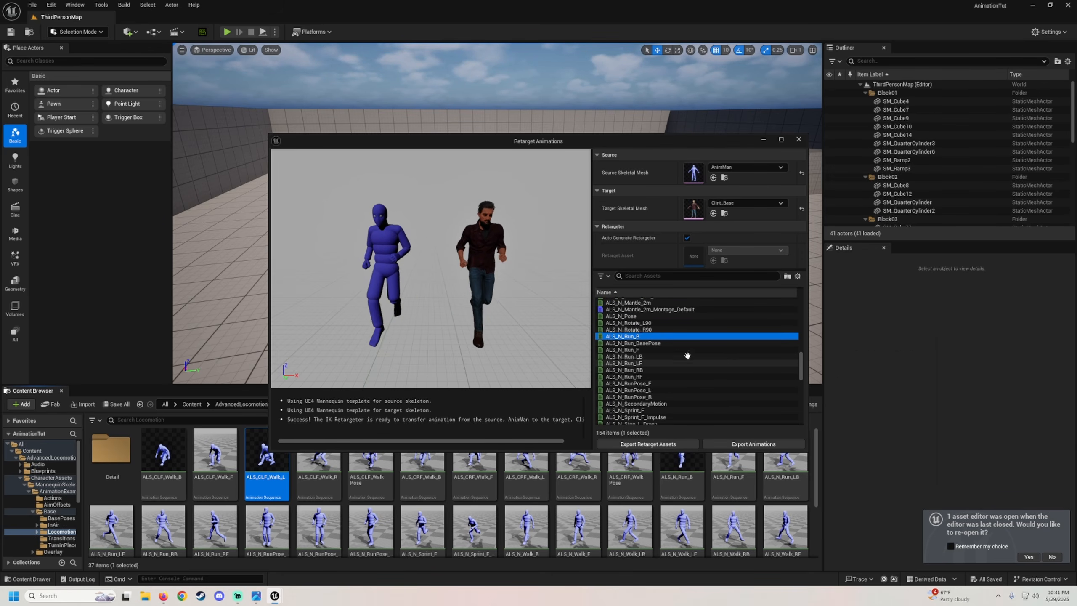
pyautogui.keyDown('ctrl'); pyautogui.click(636, 350); pyautogui.keyUp('ctrl')
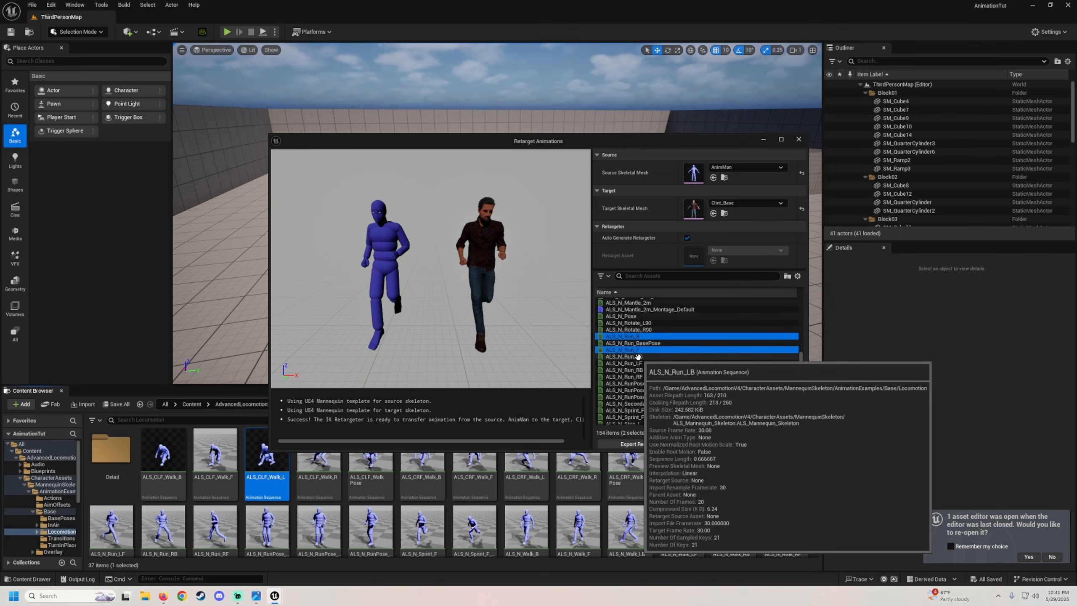
pyautogui.keyDown('ctrl'); pyautogui.click(637, 356); pyautogui.keyUp('ctrl')
pyautogui.keyDown('ctrl'); pyautogui.click(640, 364); pyautogui.keyUp('ctrl')
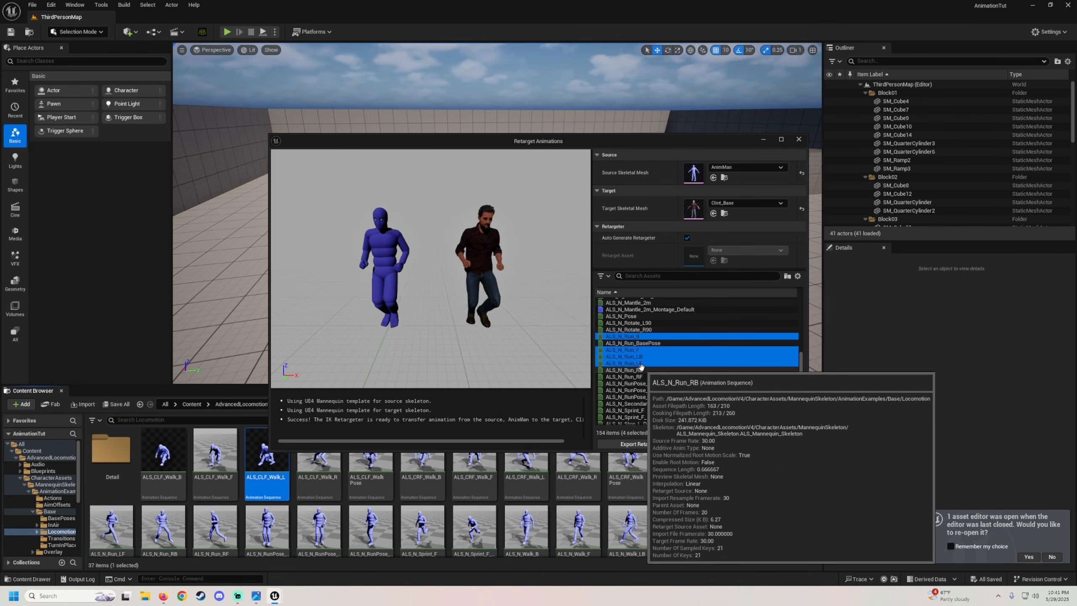
pyautogui.keyDown('ctrl'); pyautogui.click(641, 370); pyautogui.keyUp('ctrl')
pyautogui.keyDown('ctrl'); pyautogui.click(683, 376); pyautogui.keyUp('ctrl')
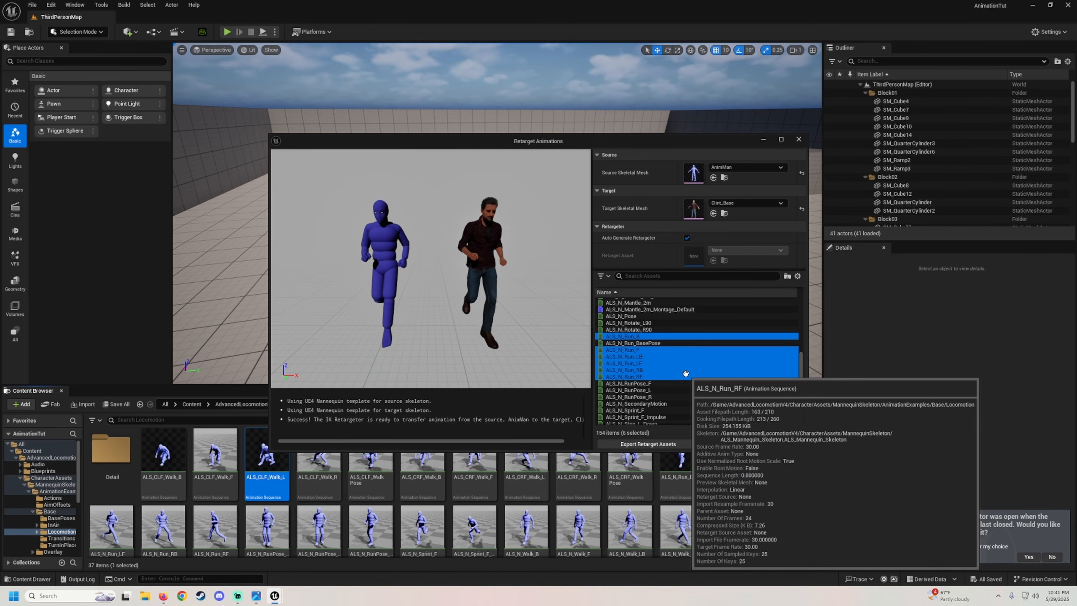
# Add the six ALS_N_Walk animations (B, F, LB, LF, RB, RF) to the selection.
pyautogui.scroll(-3, 682, 372)
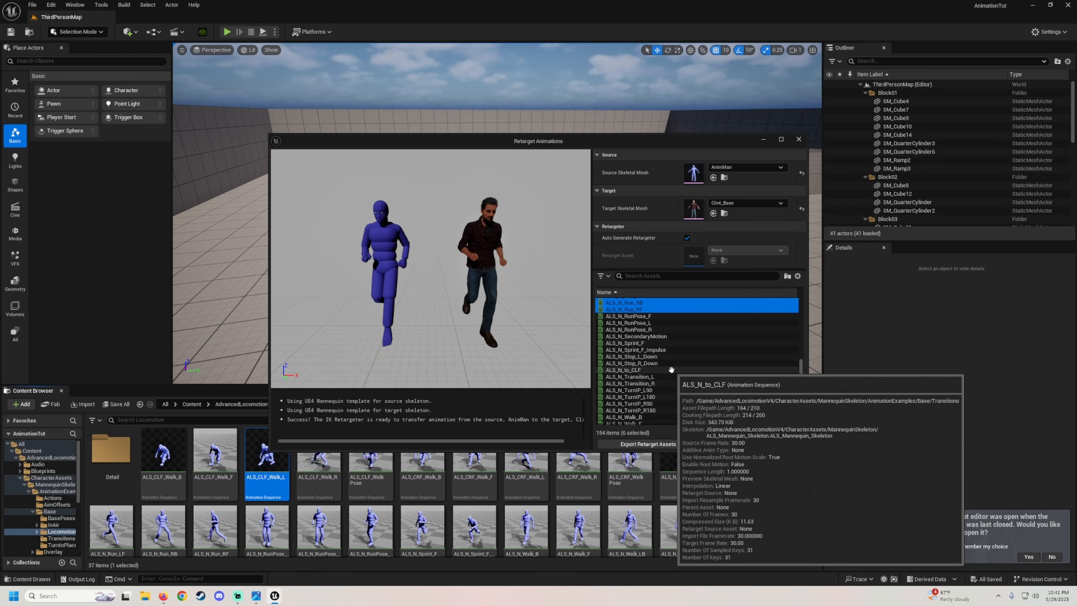
pyautogui.scroll(-3, 671, 370)
pyautogui.keyDown('ctrl'); pyautogui.click(645, 350); pyautogui.keyUp('ctrl')
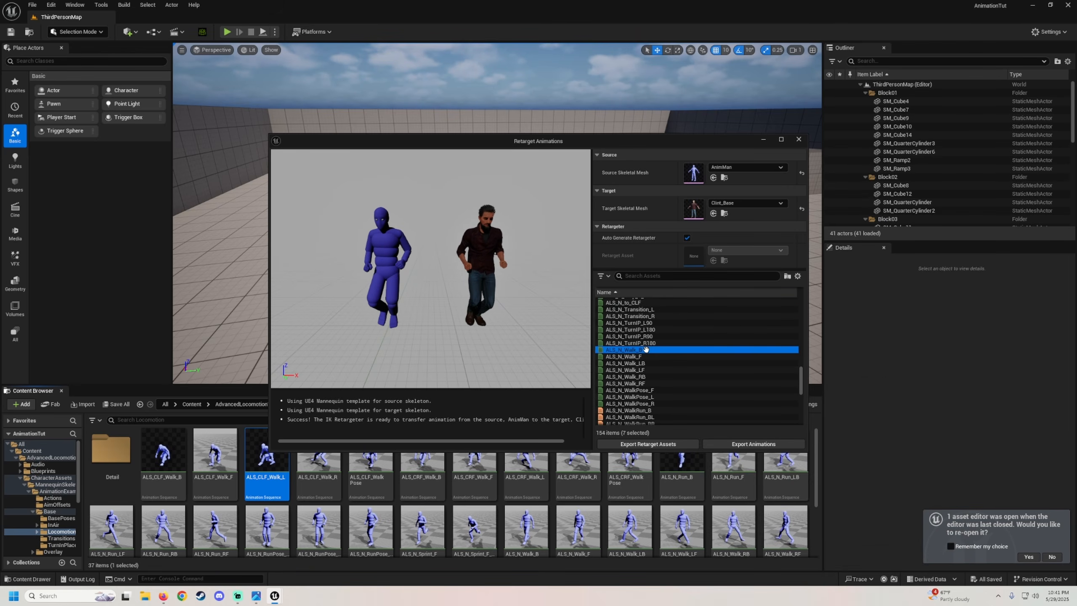
pyautogui.keyDown('ctrl'); pyautogui.click(647, 357); pyautogui.keyUp('ctrl')
pyautogui.keyDown('ctrl'); pyautogui.click(649, 362); pyautogui.keyUp('ctrl')
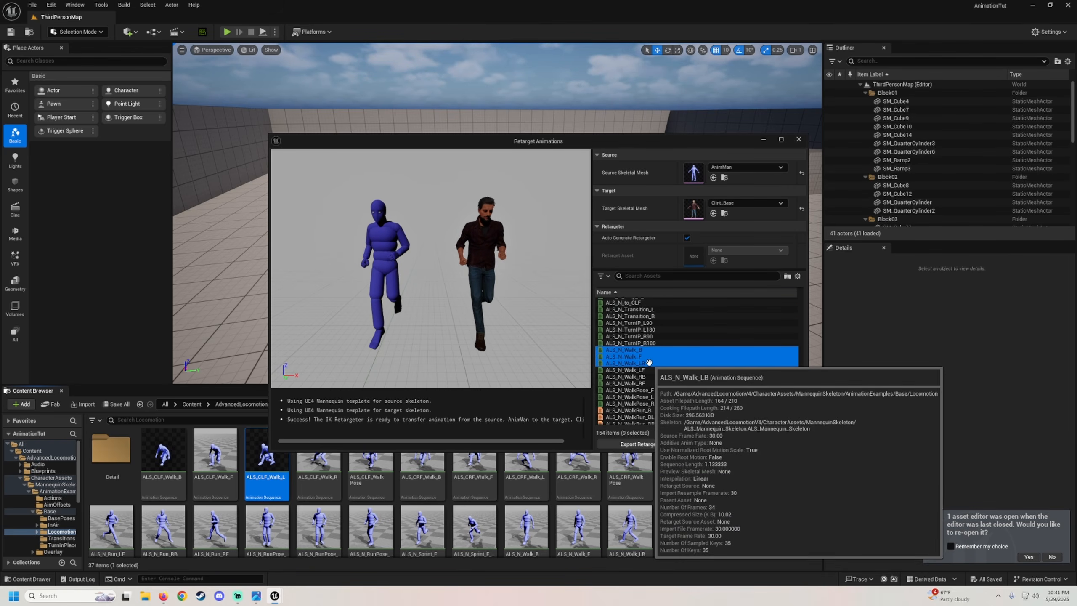
pyautogui.keyDown('ctrl'); pyautogui.click(645, 369); pyautogui.keyUp('ctrl')
pyautogui.keyDown('ctrl'); pyautogui.click(643, 376); pyautogui.keyUp('ctrl')
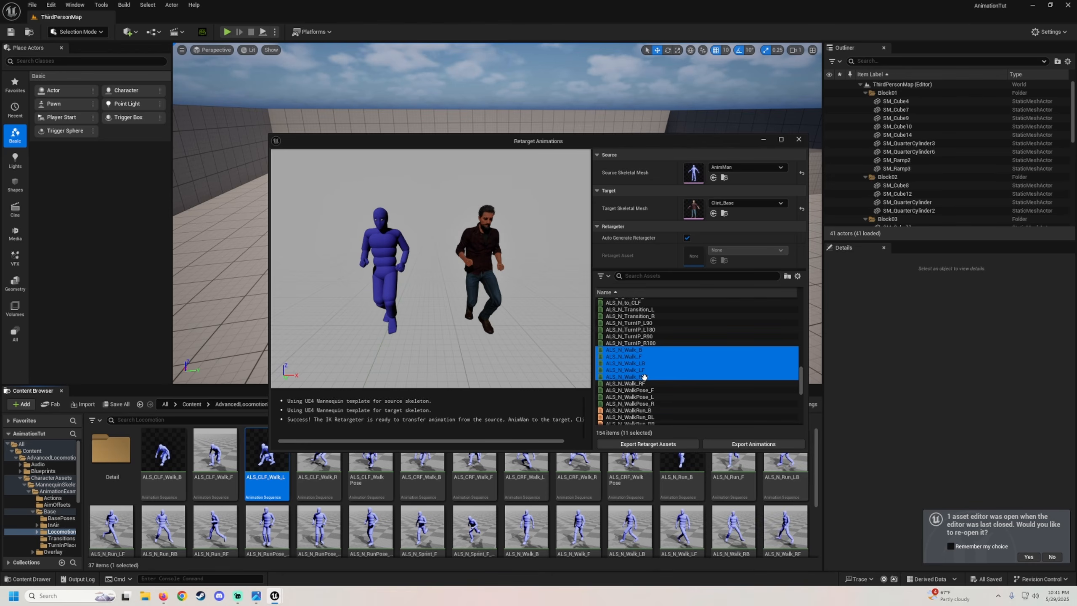
pyautogui.keyDown('ctrl'); pyautogui.click(633, 383); pyautogui.keyUp('ctrl')
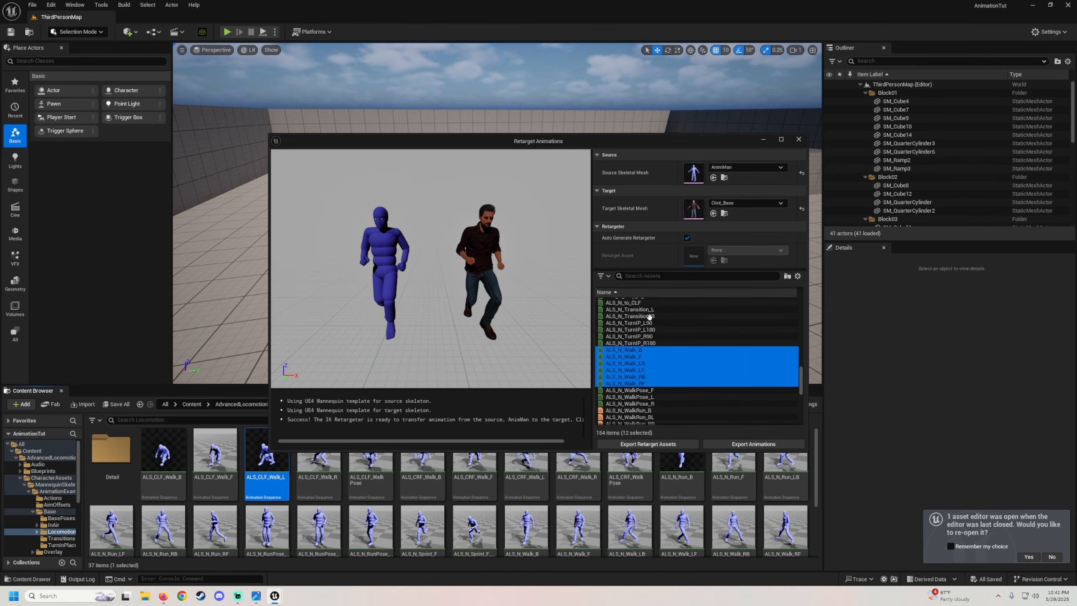
# Export the 12 selected animations into a new ALS folder under Characters/CC4/Animations.
pyautogui.click(742, 449)
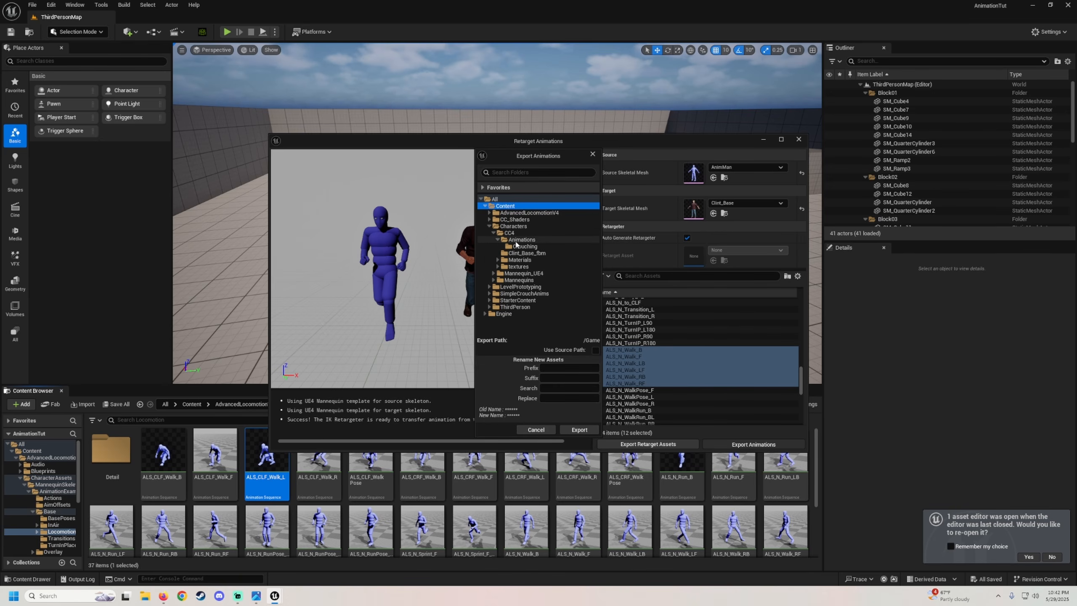
pyautogui.click(538, 242)
pyautogui.rightClick(538, 242)
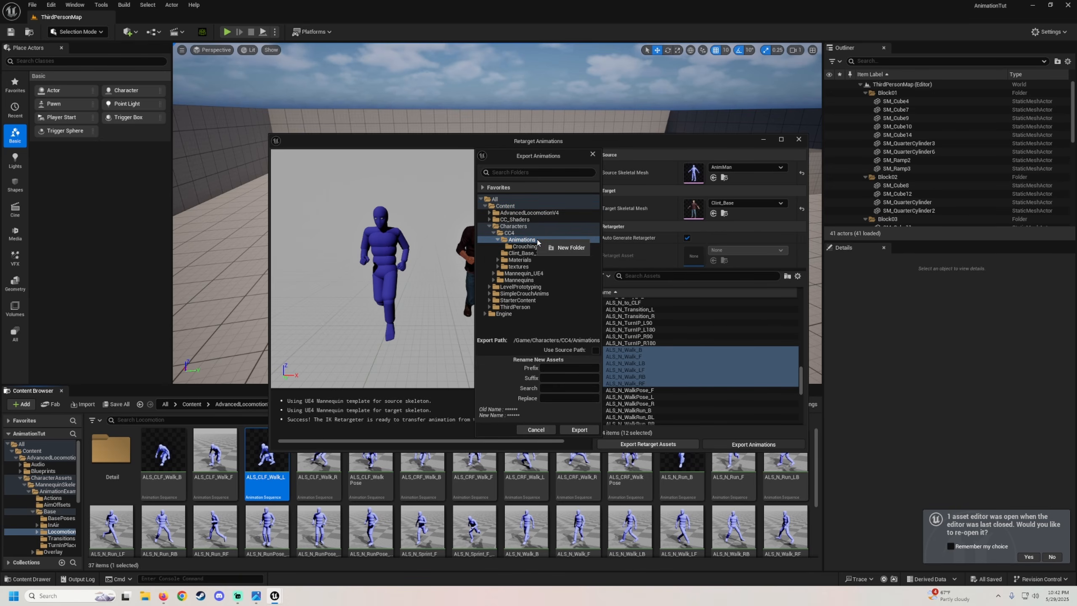
pyautogui.click(570, 249)
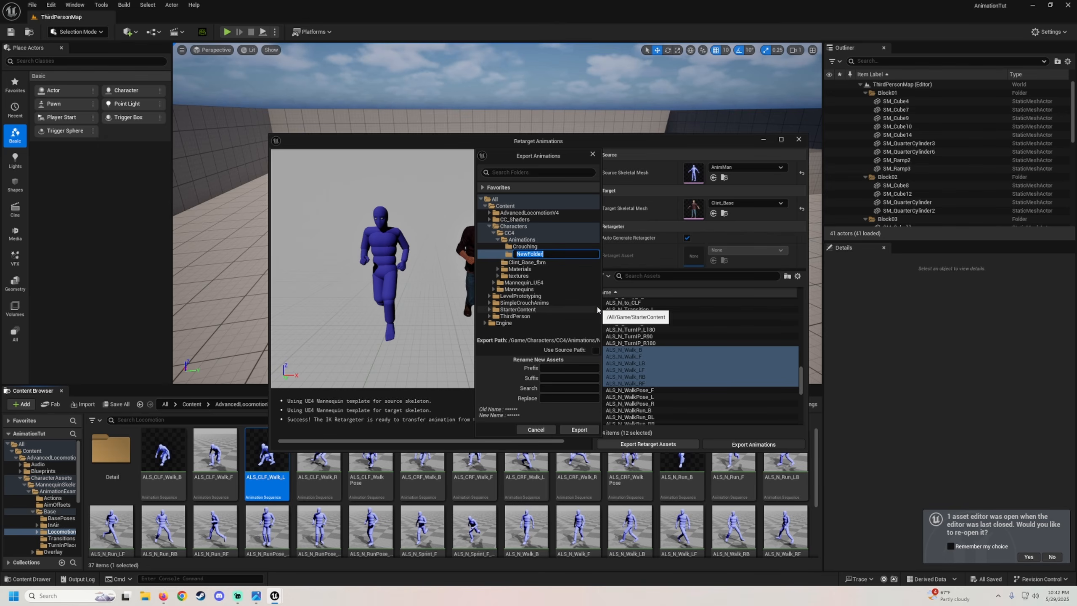
pyautogui.press('Return')
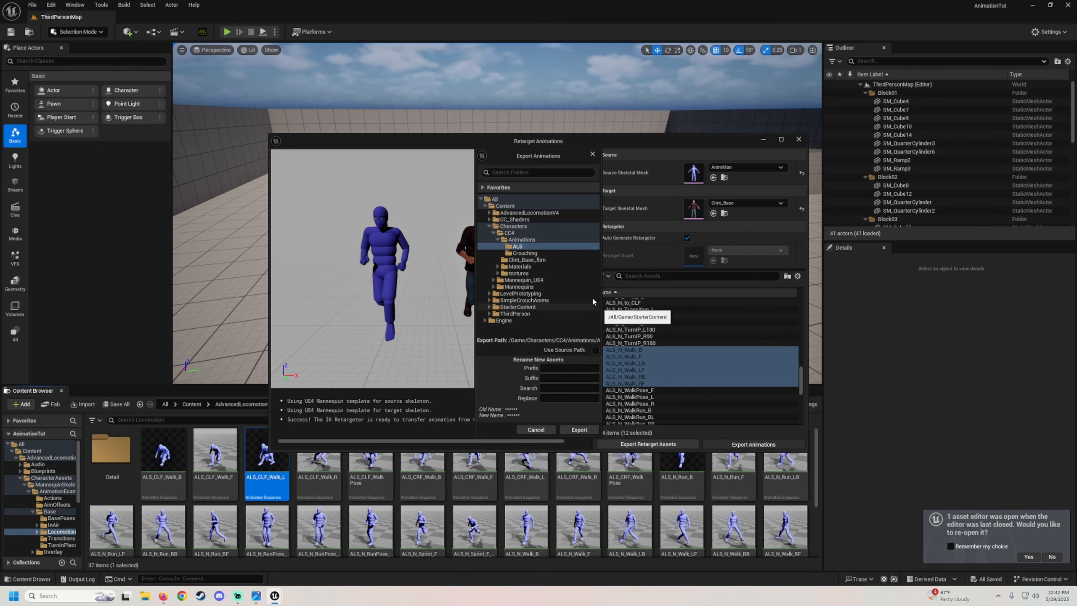
pyautogui.click(580, 430)
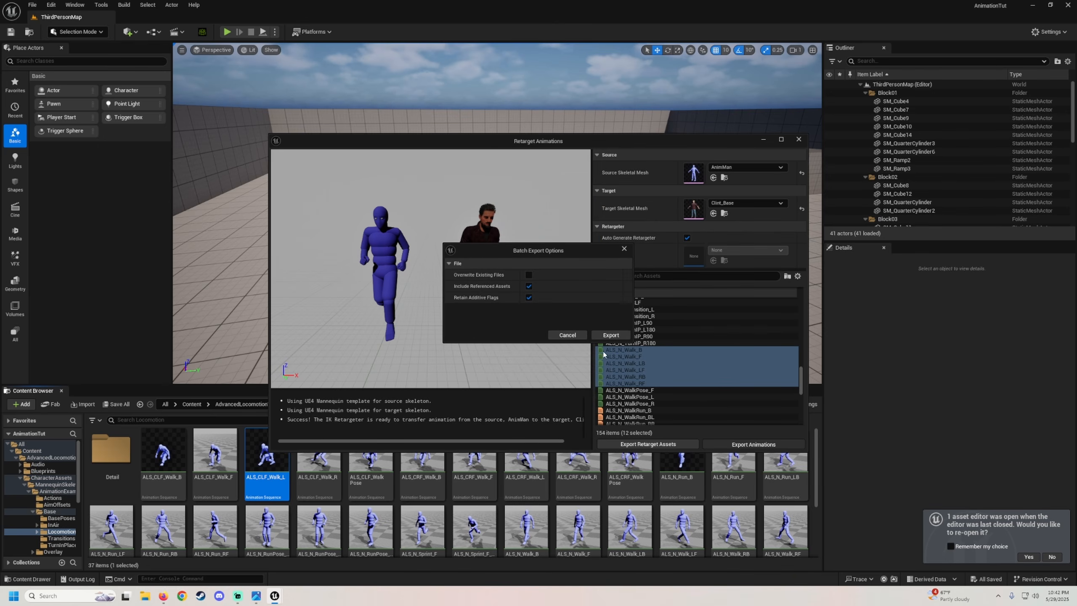
pyautogui.click(610, 335)
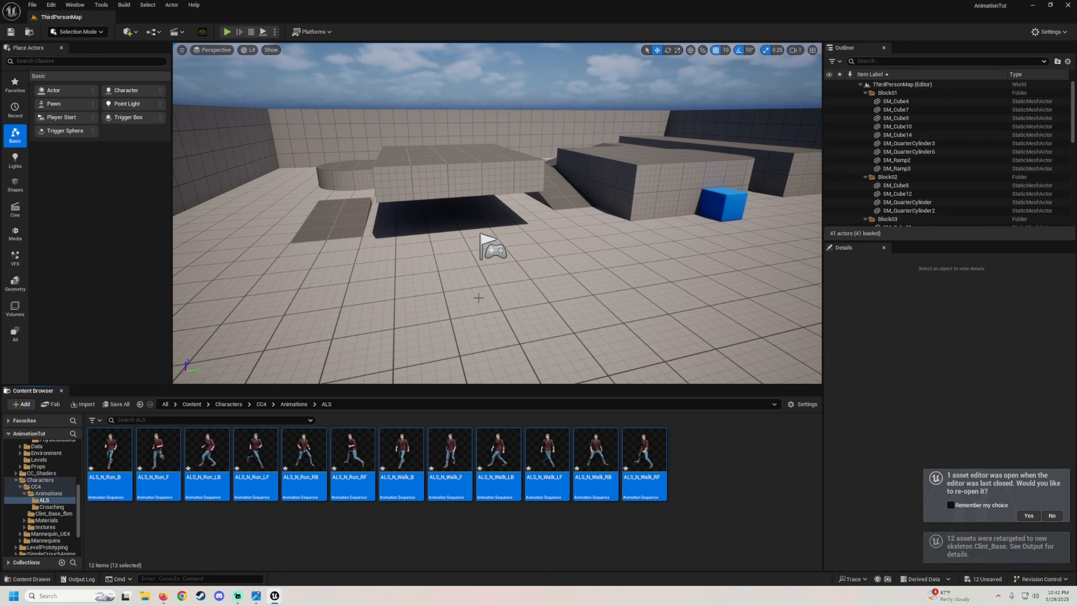
# Save all the newly retargeted animation assets and clear the selection.
pyautogui.moveTo(496, 271); pyautogui.dragTo(573, 267, button='right')
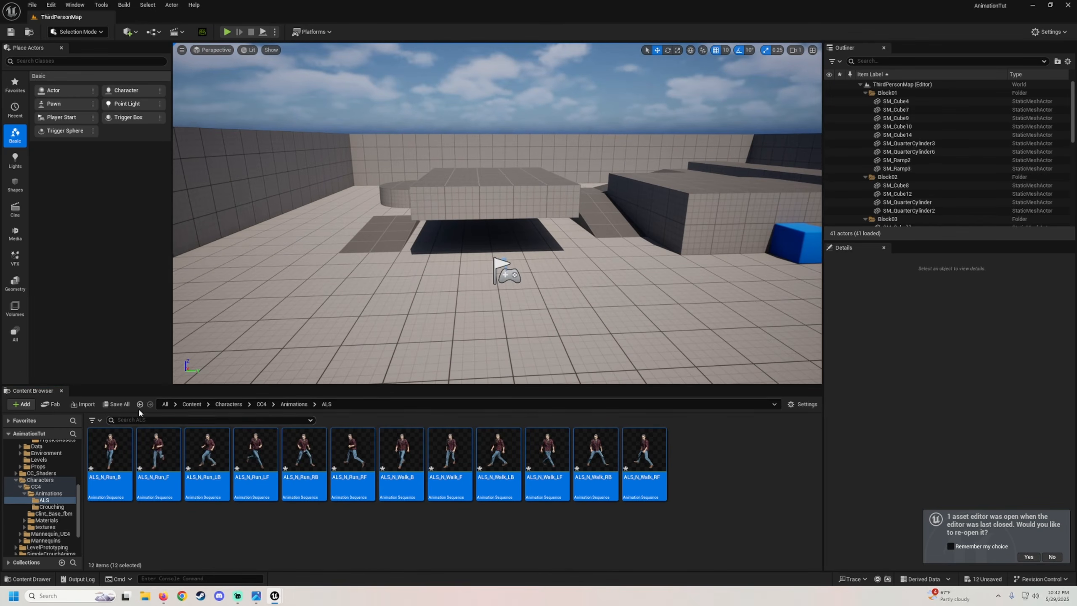
pyautogui.click(117, 404)
pyautogui.click(597, 394)
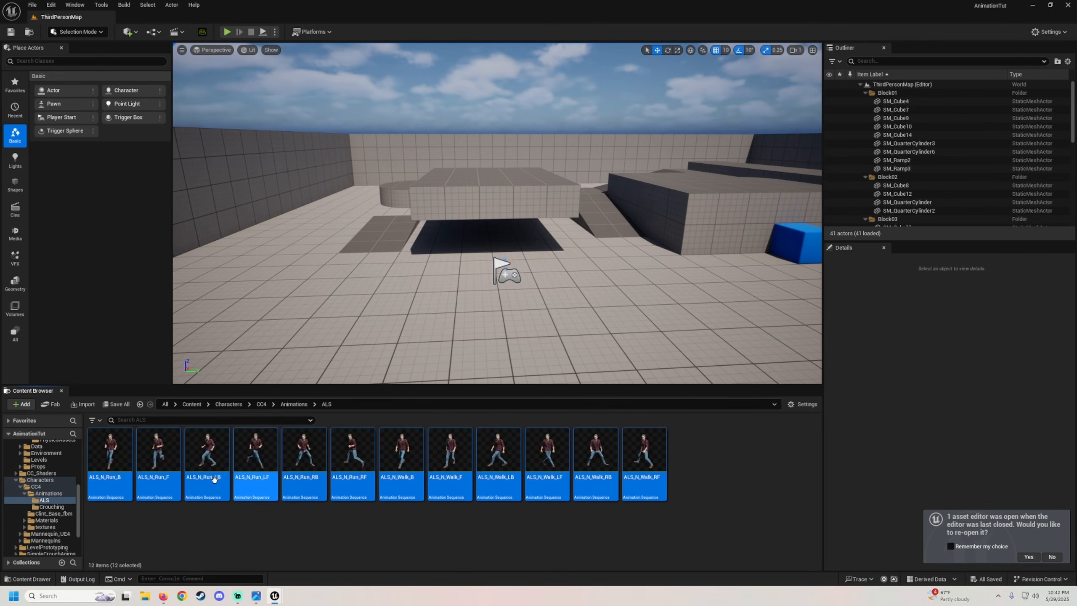
pyautogui.click(148, 547)
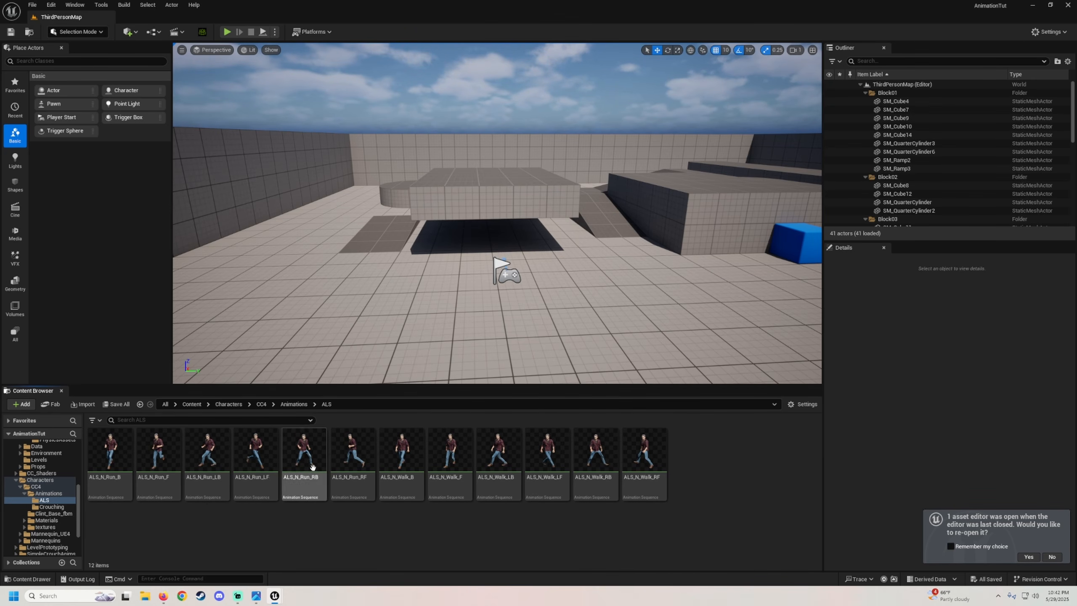
# Create a Blend Space named BS_Loco in the ALS folder using Clint_Base_Skeleton.
pyautogui.click(60, 506)
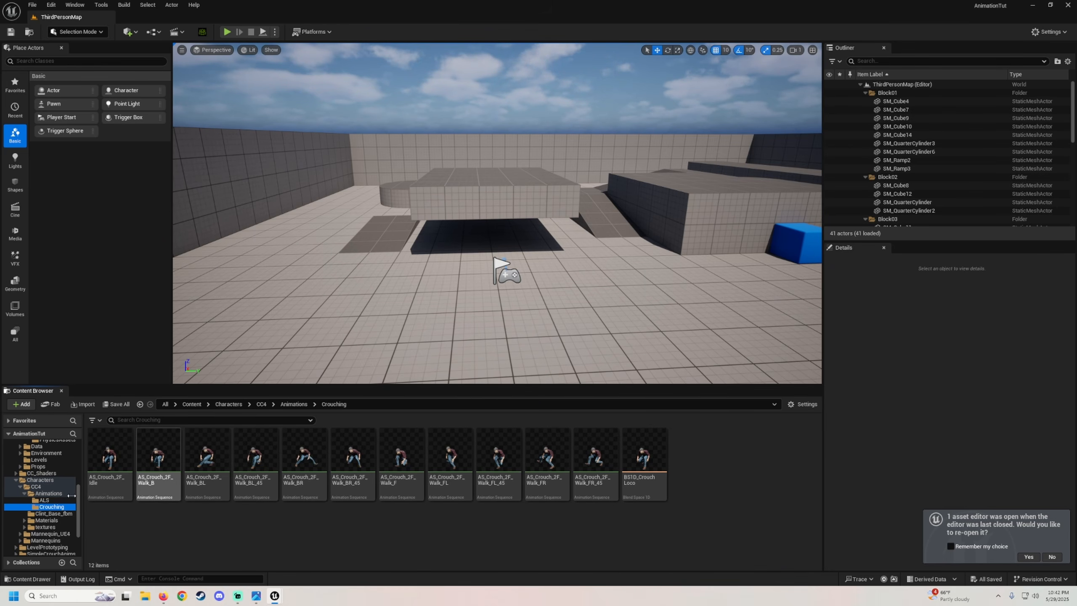
pyautogui.click(55, 501)
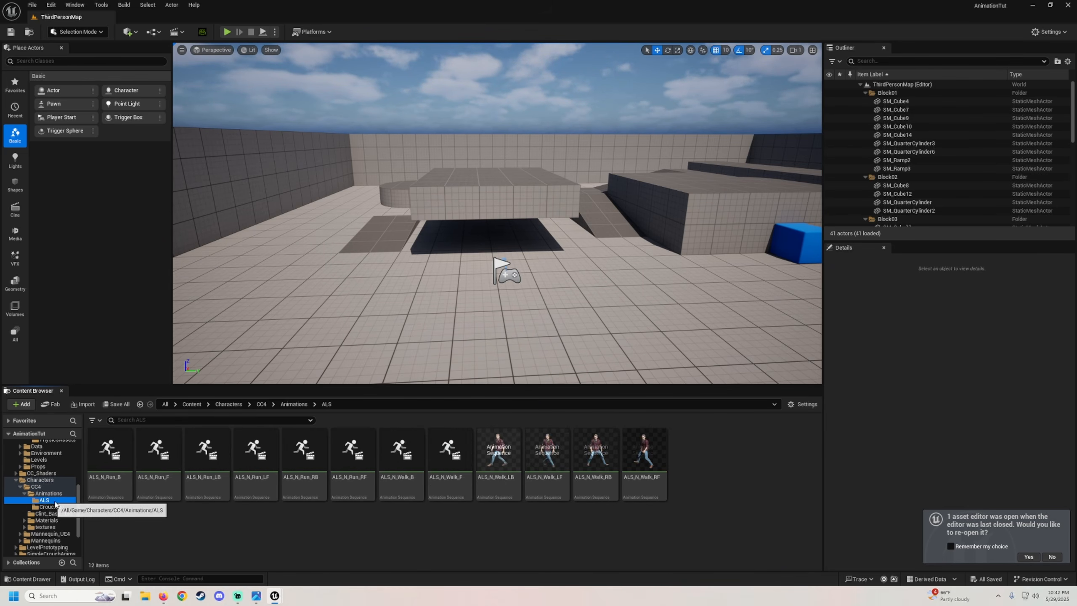
pyautogui.rightClick(153, 516)
pyautogui.moveTo(216, 325)
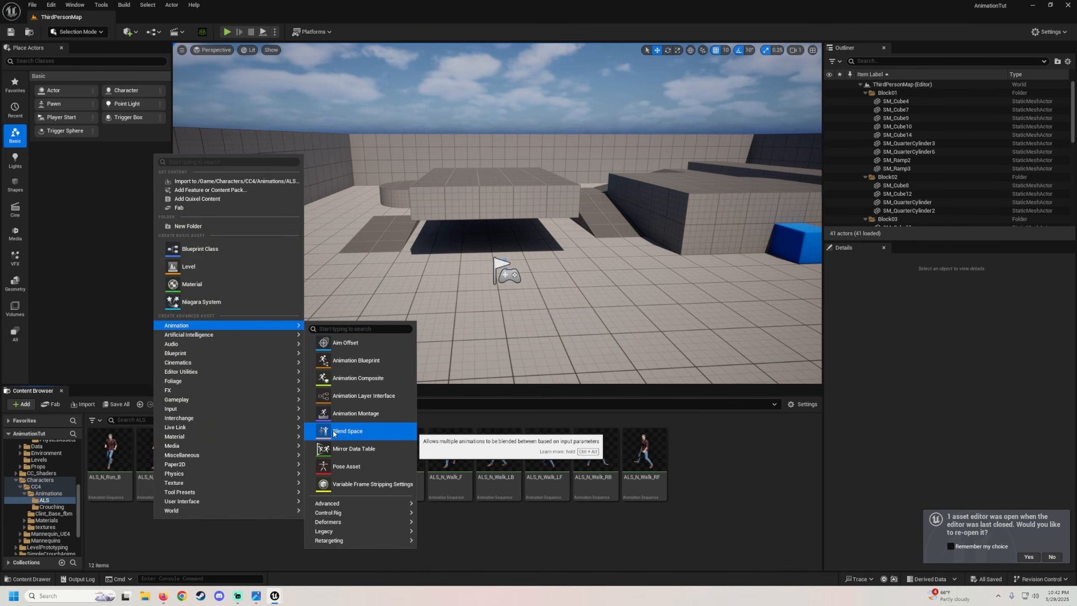
pyautogui.moveTo(343, 534)
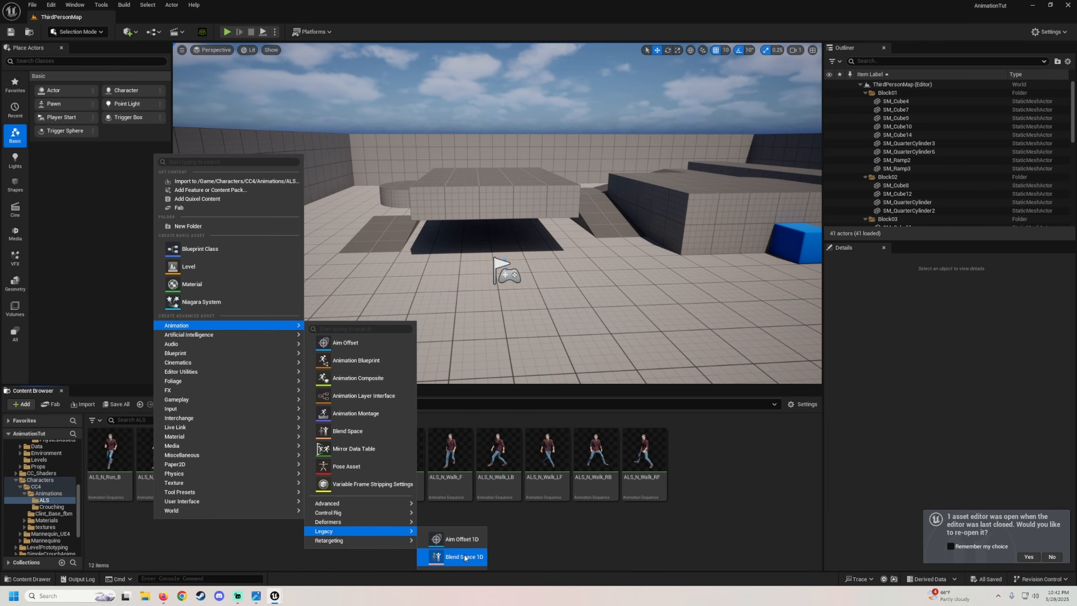
pyautogui.click(355, 431)
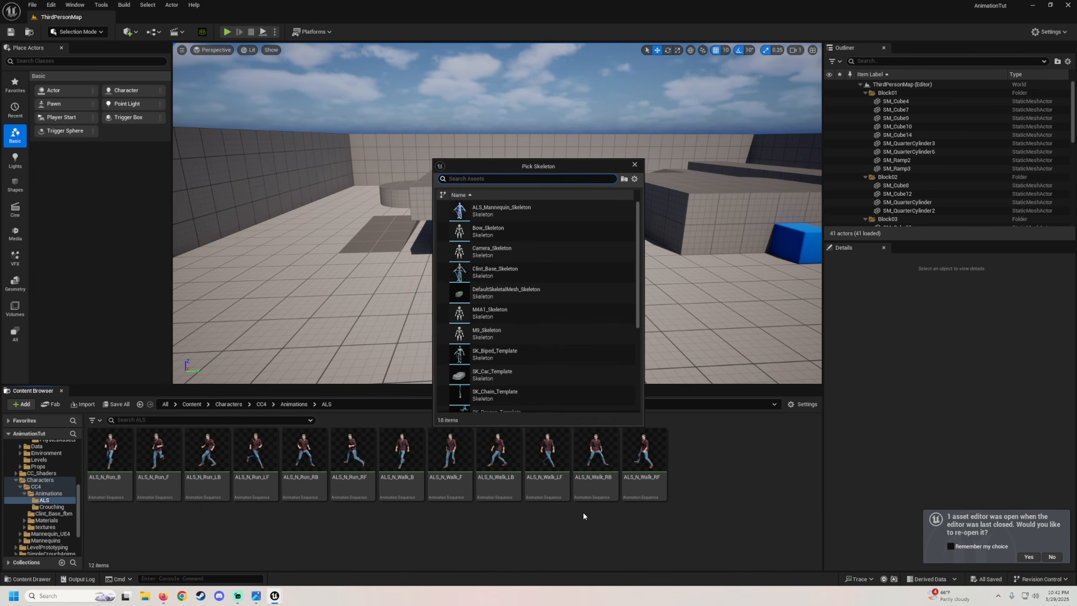
pyautogui.click(495, 271)
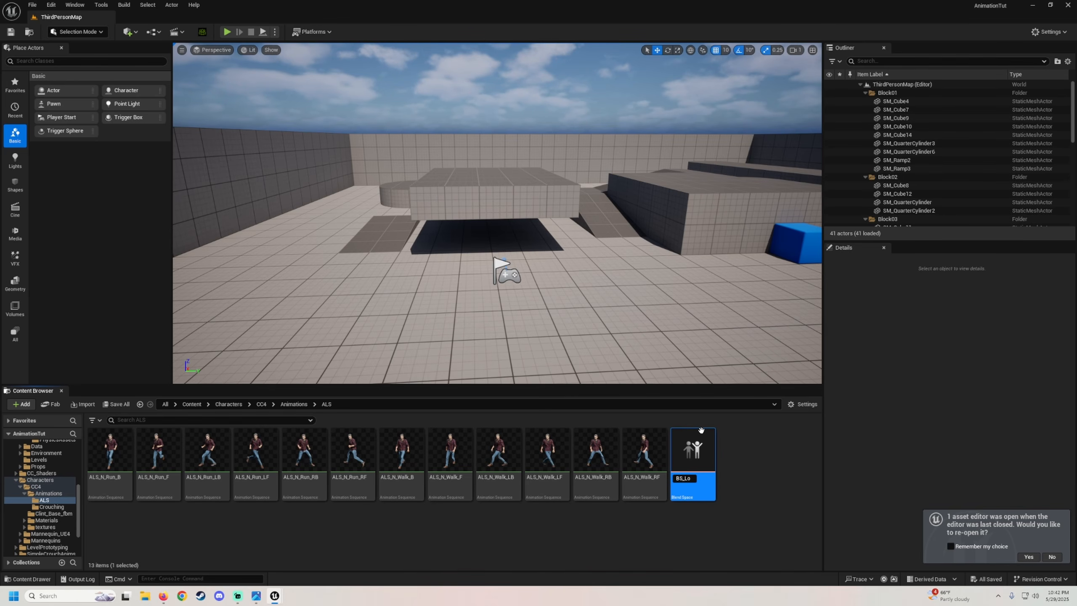
pyautogui.press('Return')
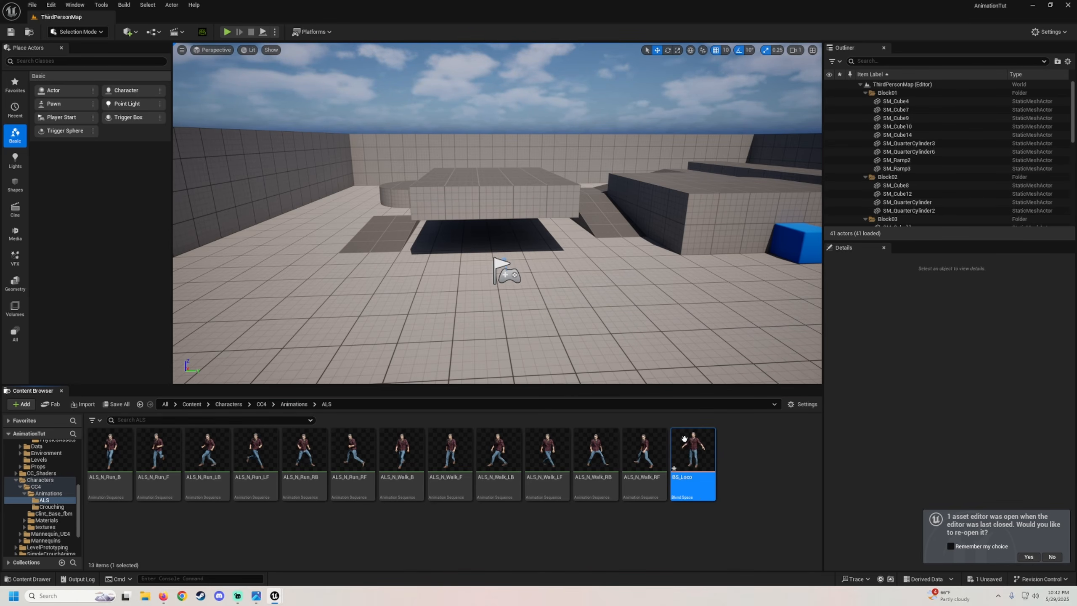
# Open BS_Loco and set the horizontal axis to Direction from -180 to 180 with smoothing time 0.2.
pyautogui.doubleClick(684, 438)
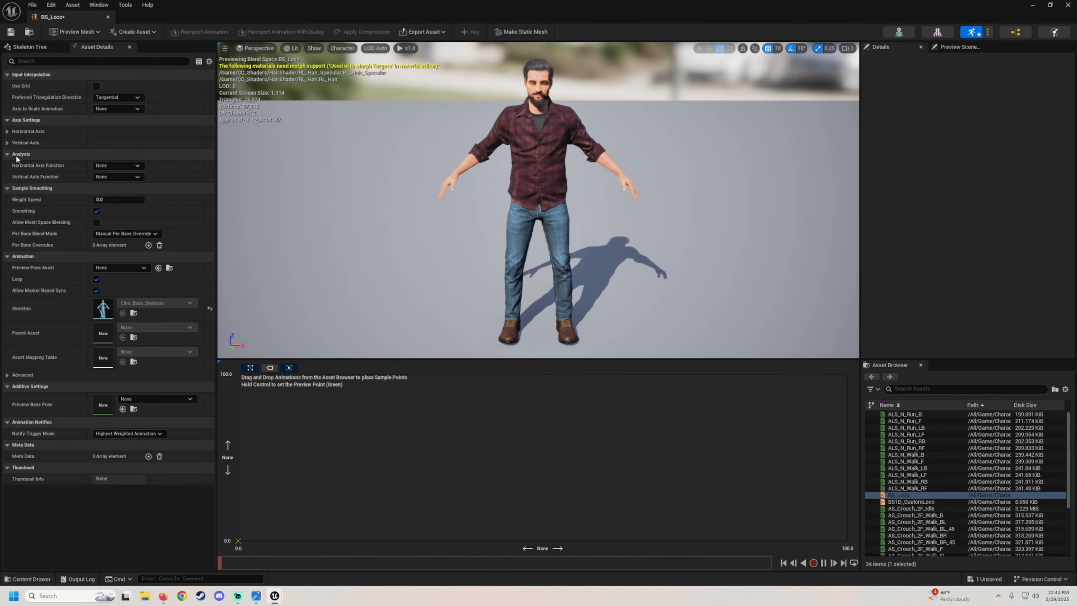
pyautogui.click(8, 132)
pyautogui.click(8, 256)
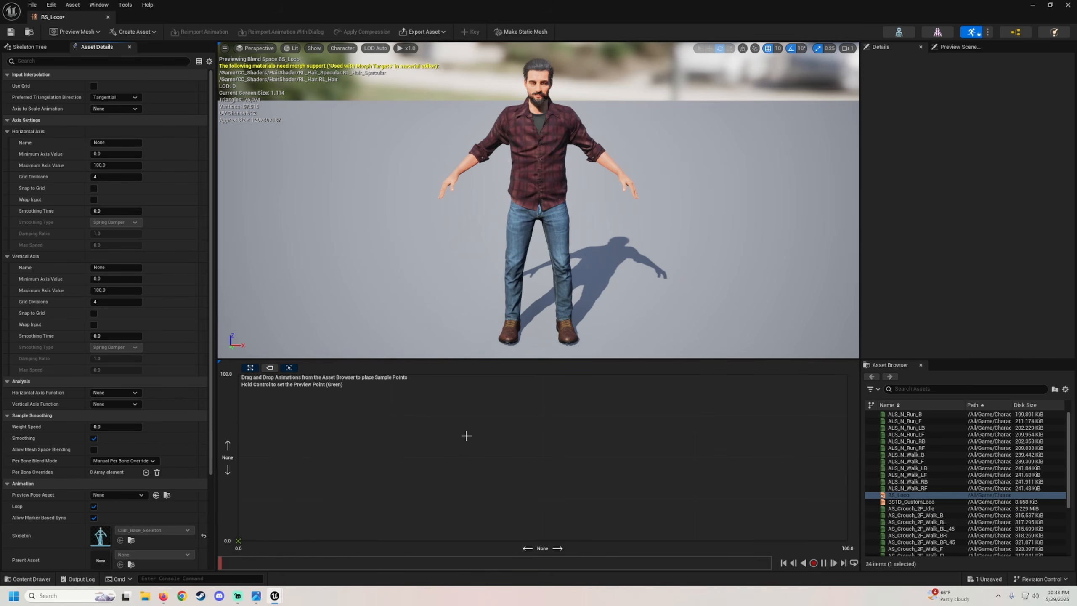
pyautogui.click(25, 143)
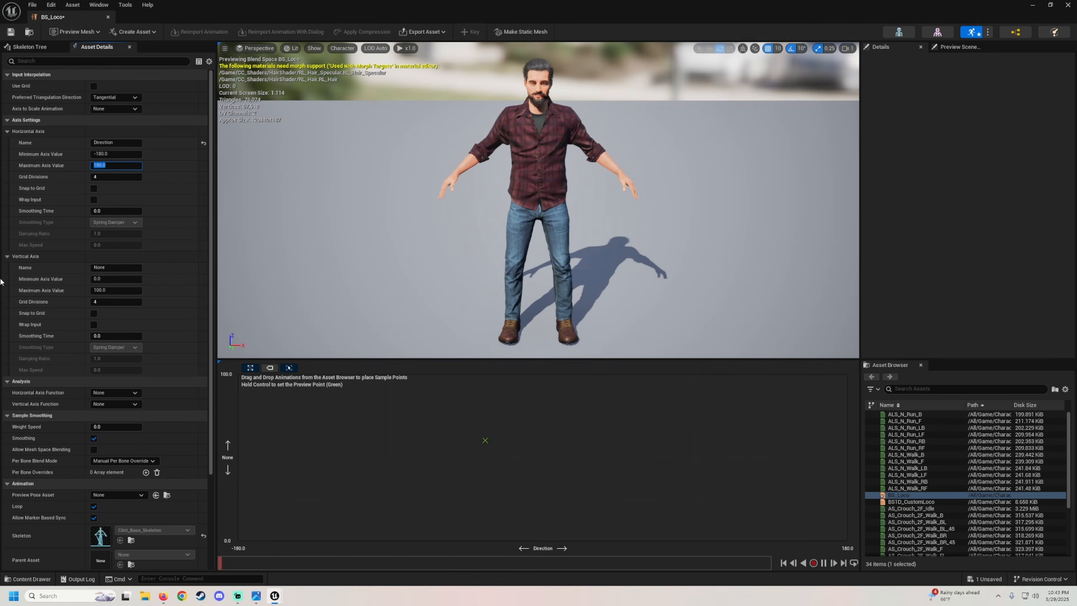
pyautogui.click(115, 213)
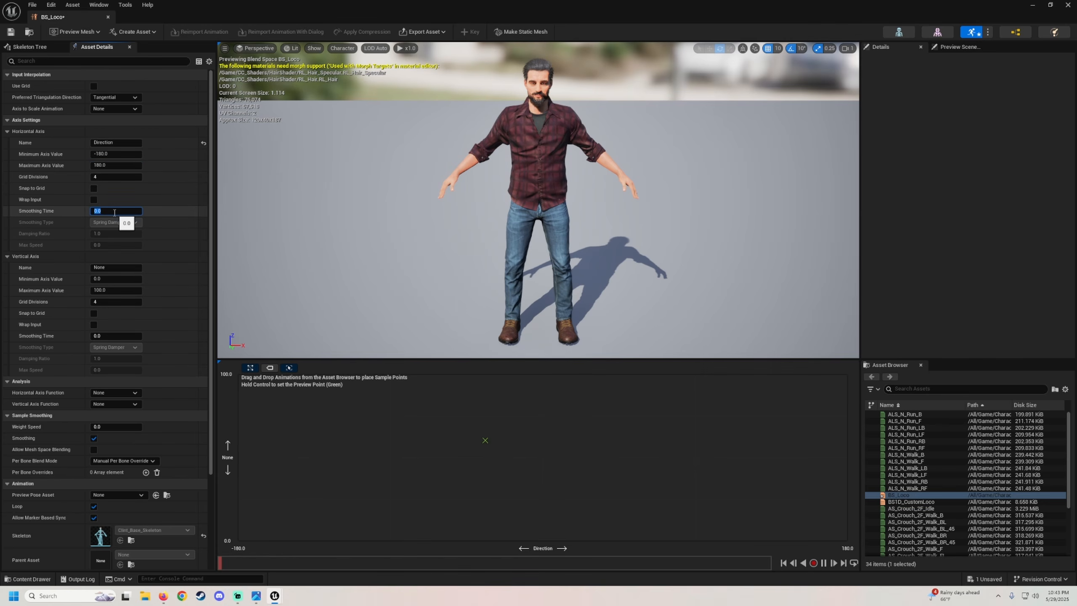
pyautogui.write('0.2')
pyautogui.press('Return')
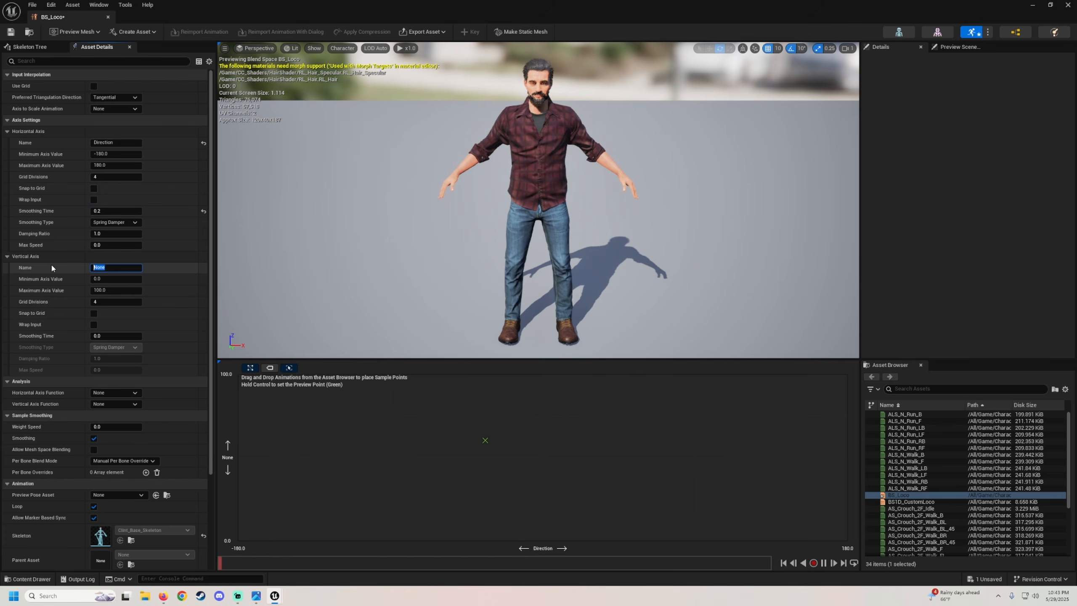
# Set the vertical axis to Speed with a maximum of 500 and smoothing time 0.2.
pyautogui.write('Speed')
pyautogui.press('Return')
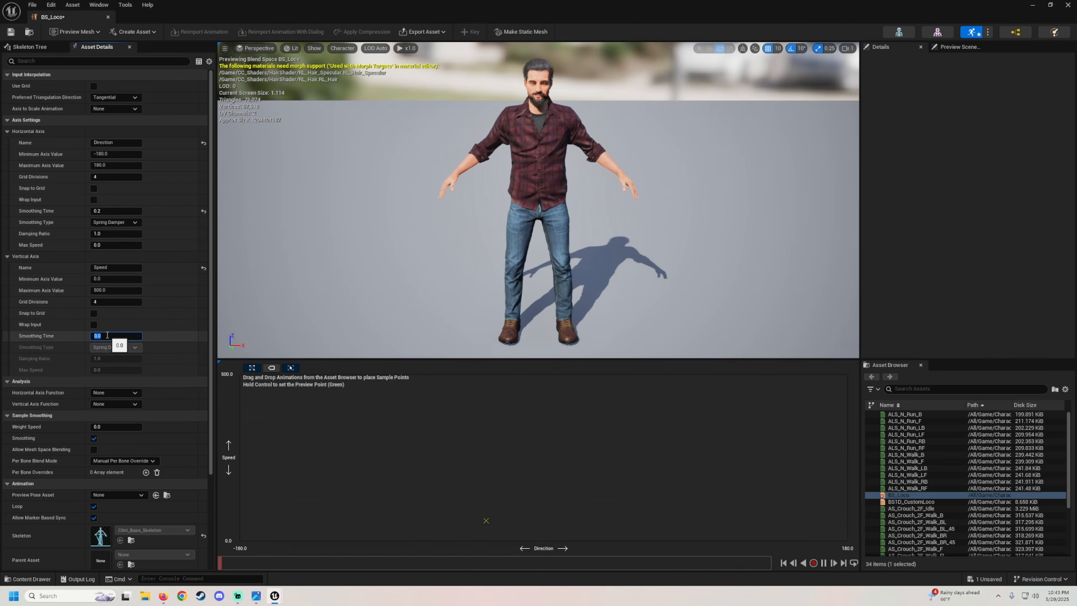
pyautogui.write('0.2')
pyautogui.press('Return')
# Set the Direction axis grid divisions to 6 and search the asset browser for idle animations.
pyautogui.scroll(-3, 48, 367)
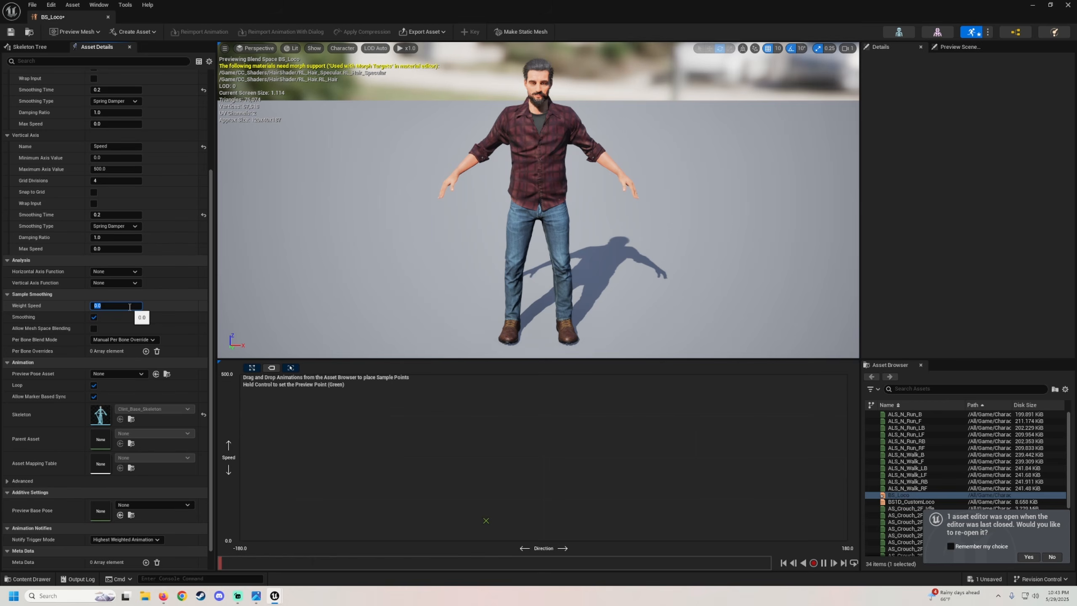
pyautogui.scroll(3, 106, 318)
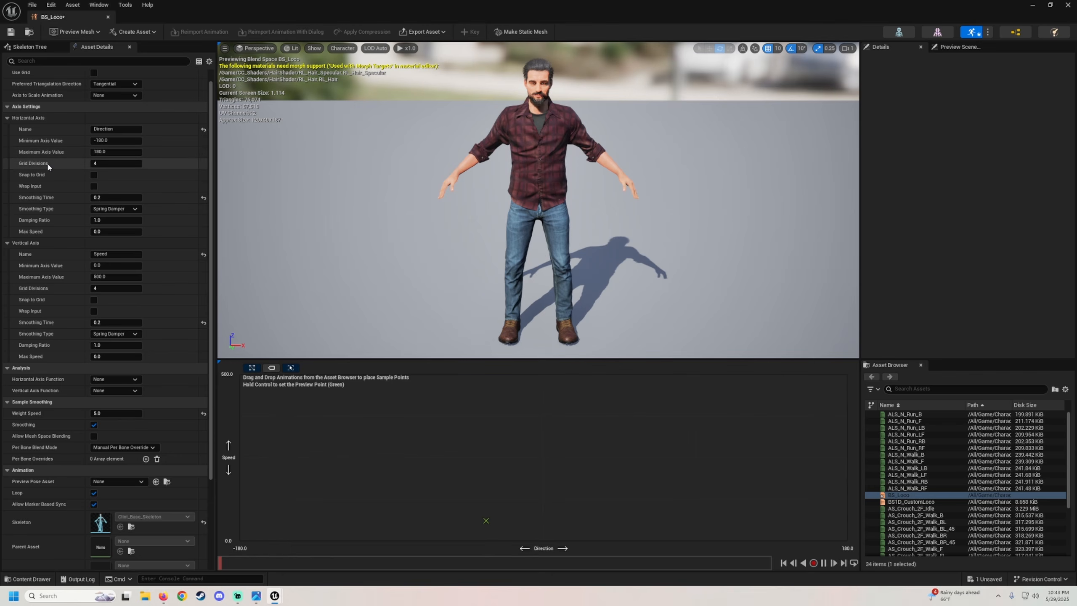
pyautogui.click(106, 163)
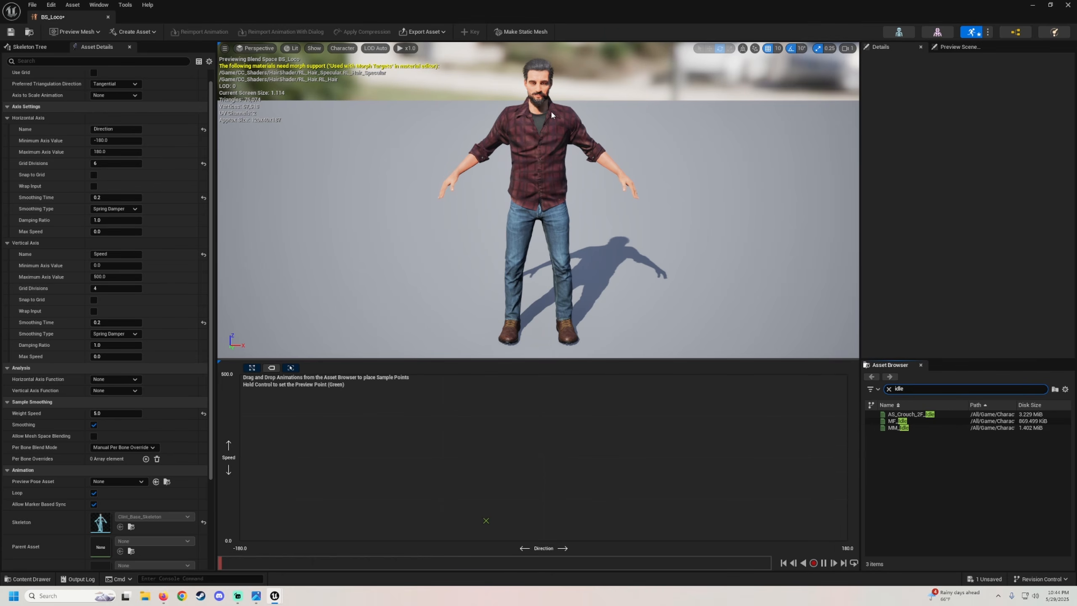
pyautogui.moveTo(909, 428)
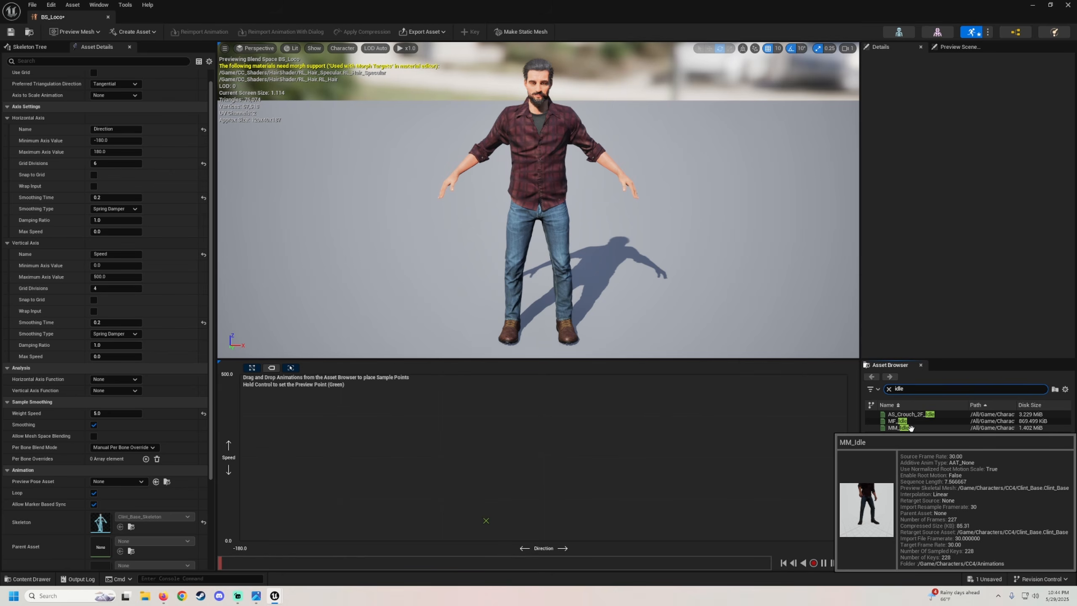
# Place MM_Idle samples along the zero-speed row at every Direction grid point from -180 to 180.
pyautogui.moveTo(909, 427); pyautogui.dragTo(932, 428)
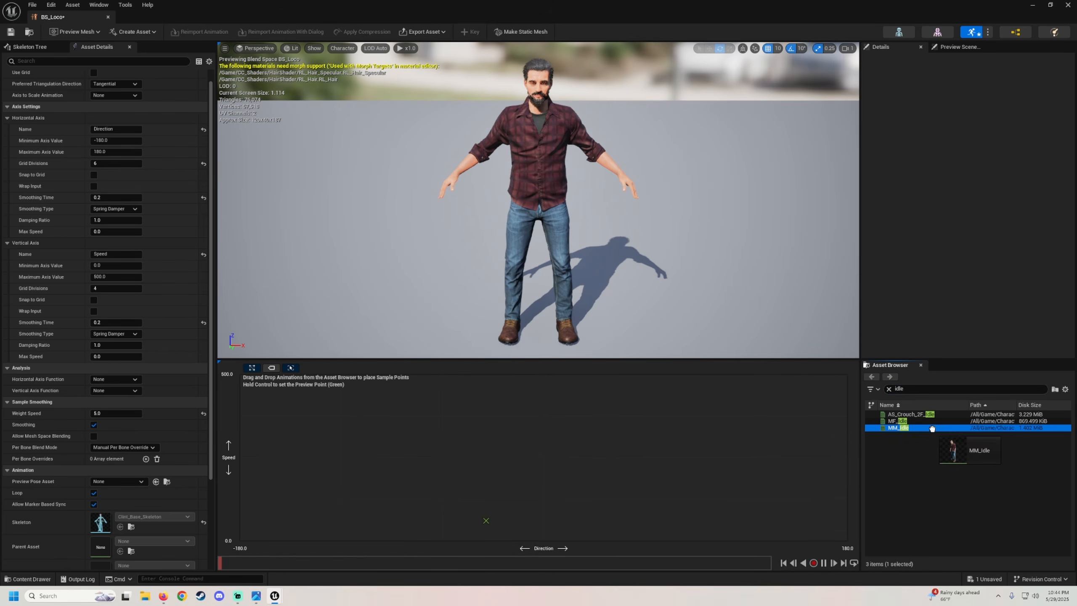
pyautogui.moveTo(1036, 432); pyautogui.dragTo(543, 540)
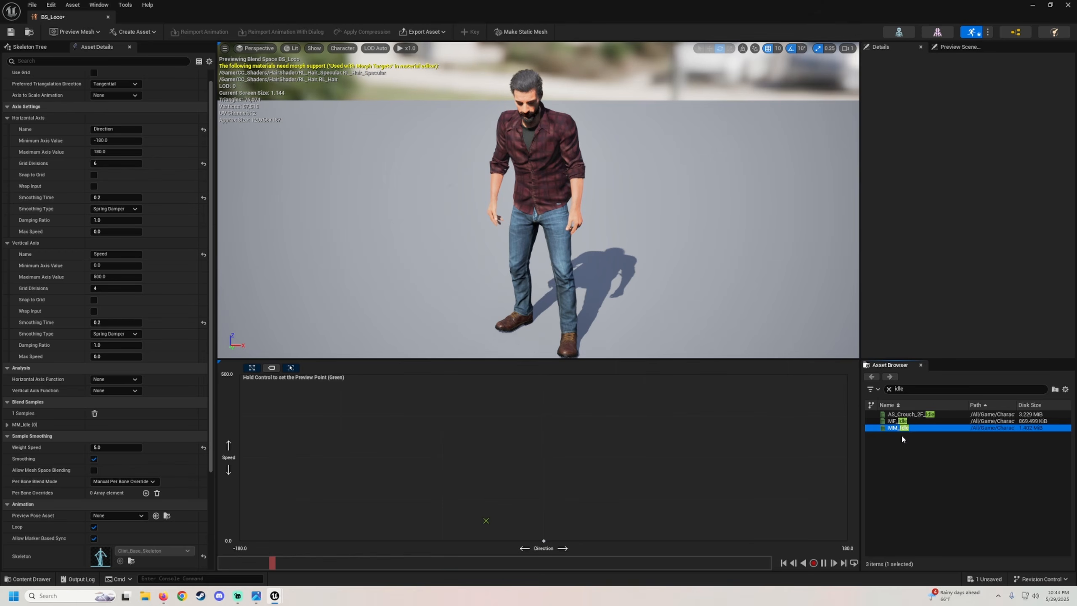
pyautogui.moveTo(907, 427); pyautogui.dragTo(442, 540)
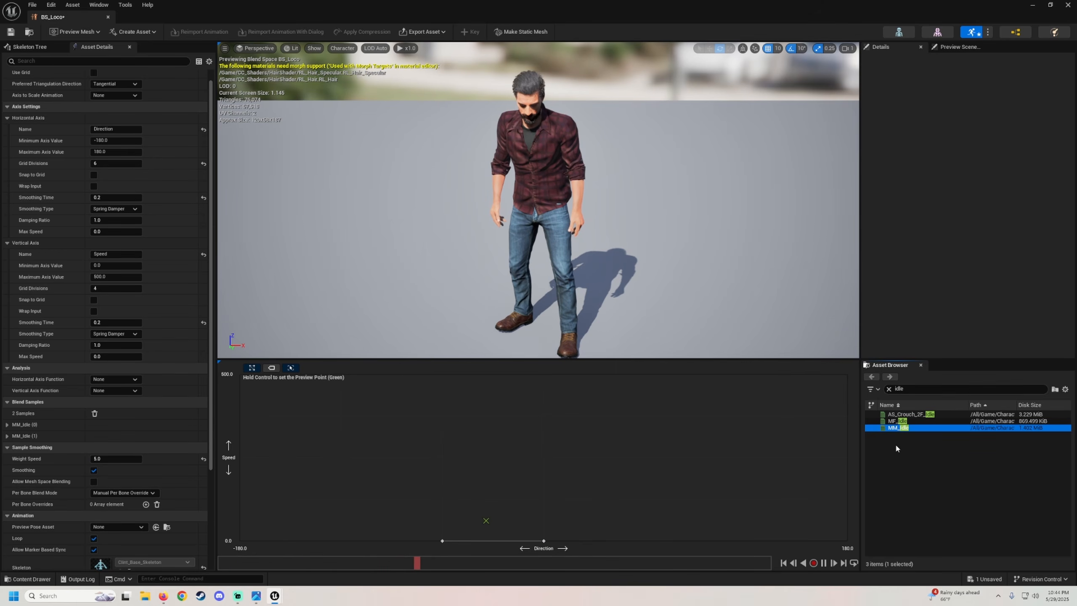
pyautogui.moveTo(903, 428); pyautogui.dragTo(340, 540)
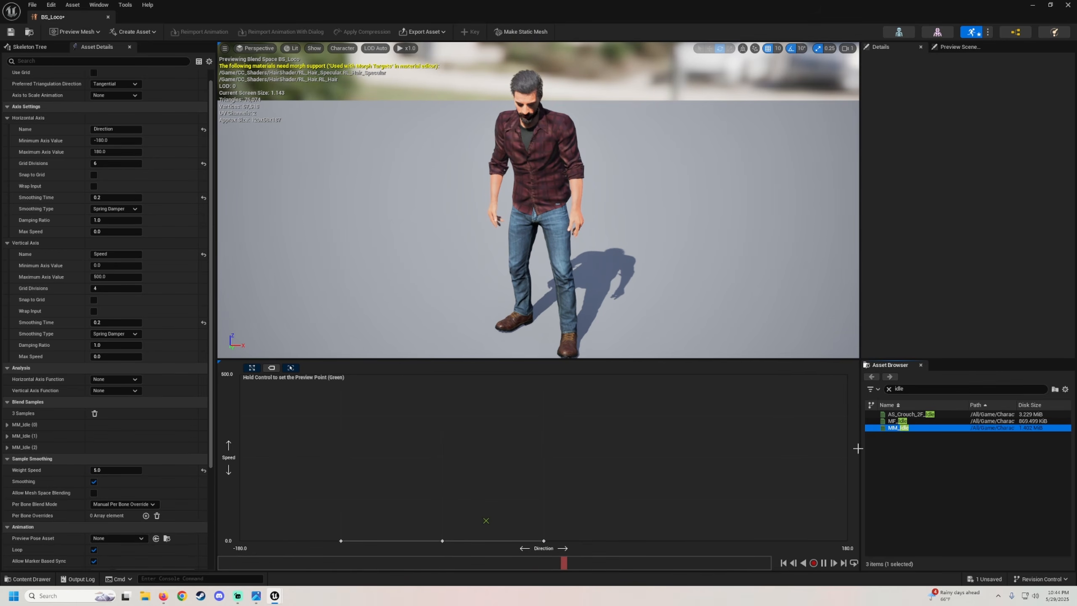
pyautogui.moveTo(912, 428); pyautogui.dragTo(240, 540)
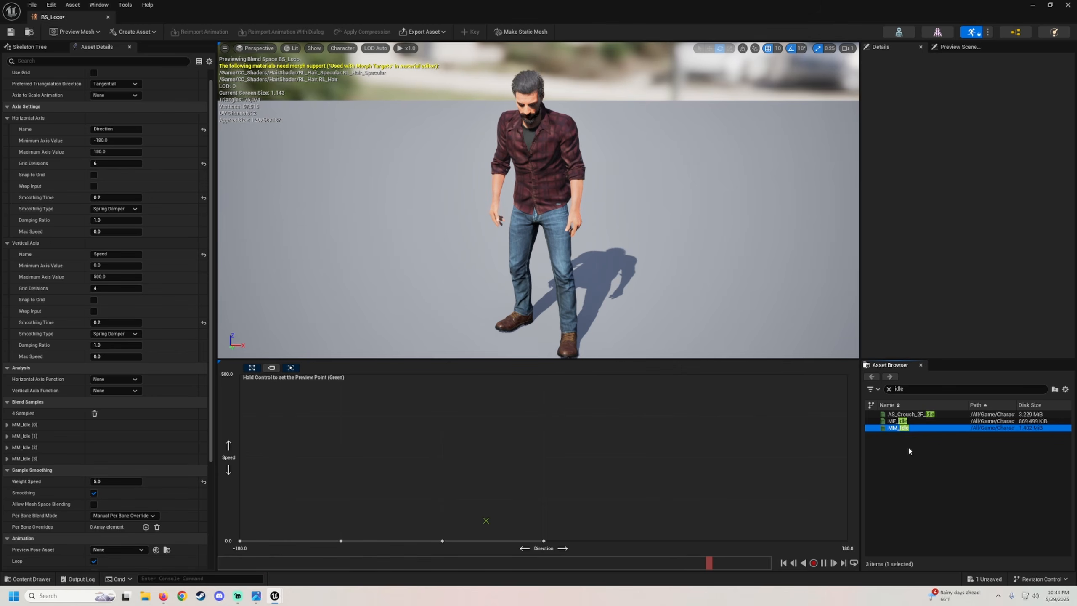
pyautogui.moveTo(913, 428); pyautogui.dragTo(645, 540)
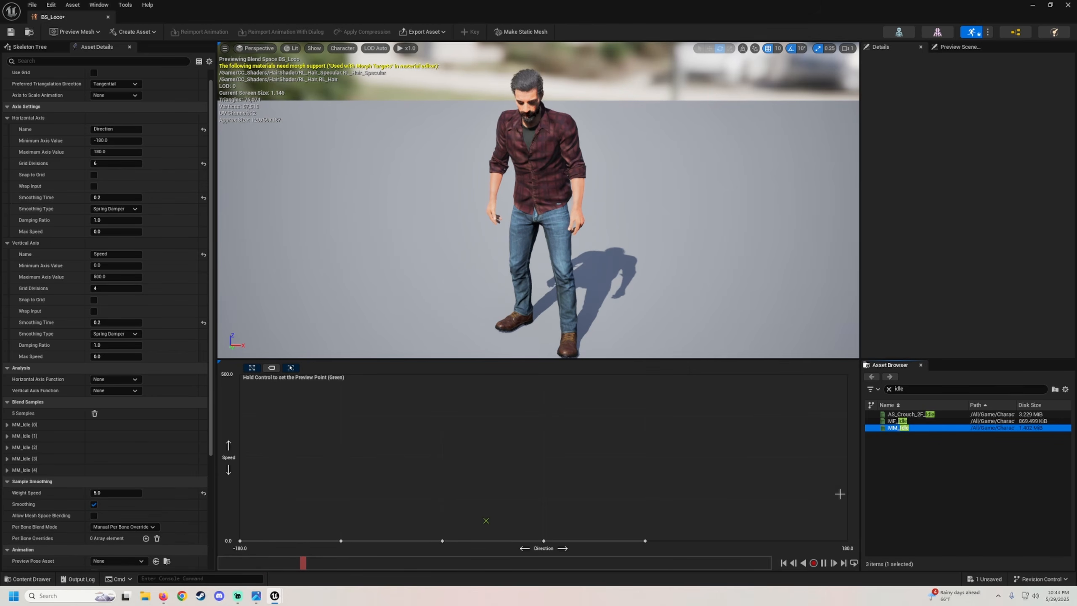
pyautogui.moveTo(904, 428); pyautogui.dragTo(746, 540)
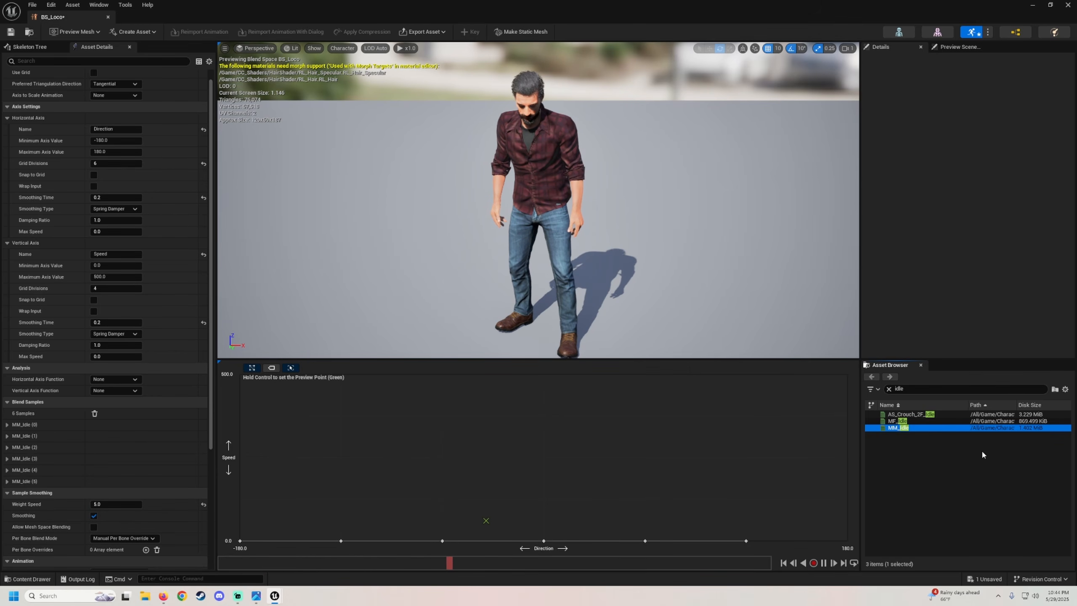
pyautogui.moveTo(918, 430); pyautogui.dragTo(847, 540)
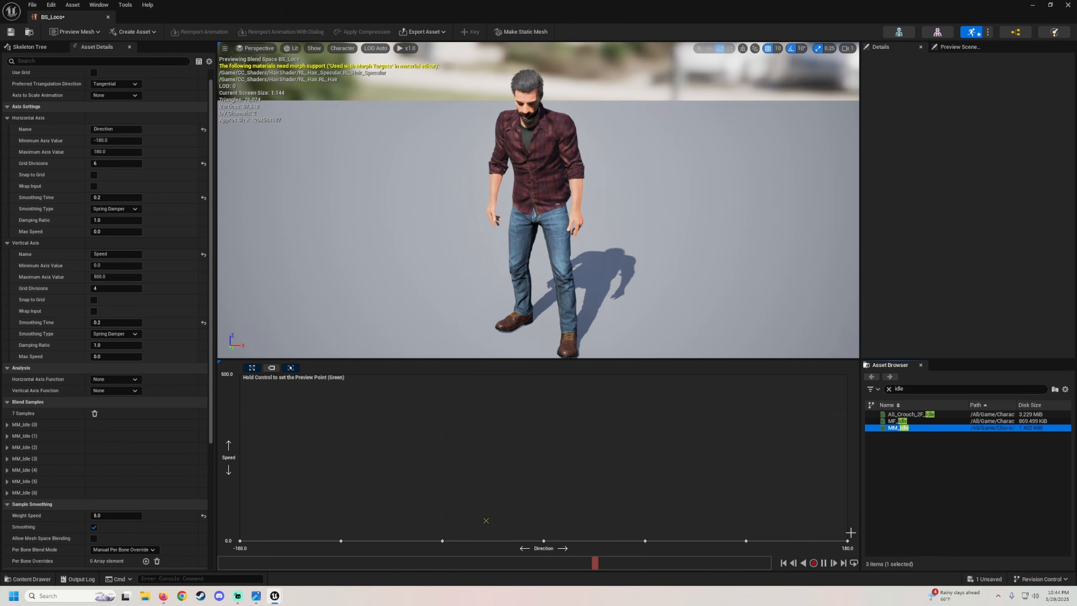
# Search for walk animations and place ALS_N_Walk_F, LF, RF and B on the 125 speed row at 0, -90, 90 and ±180.
pyautogui.click(889, 388)
pyautogui.write('walk')
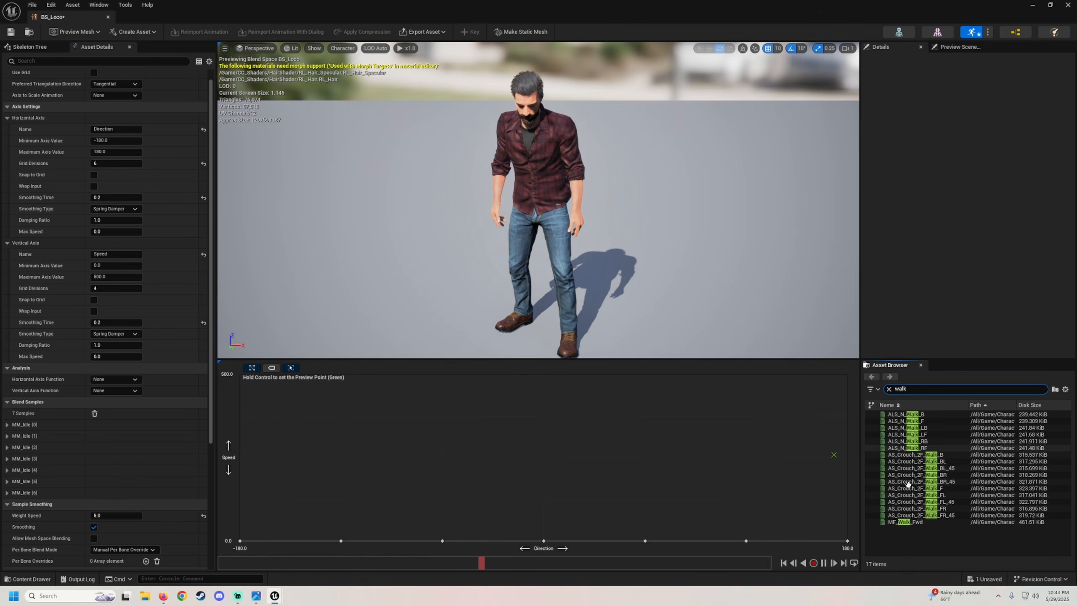
pyautogui.doubleClick(918, 420)
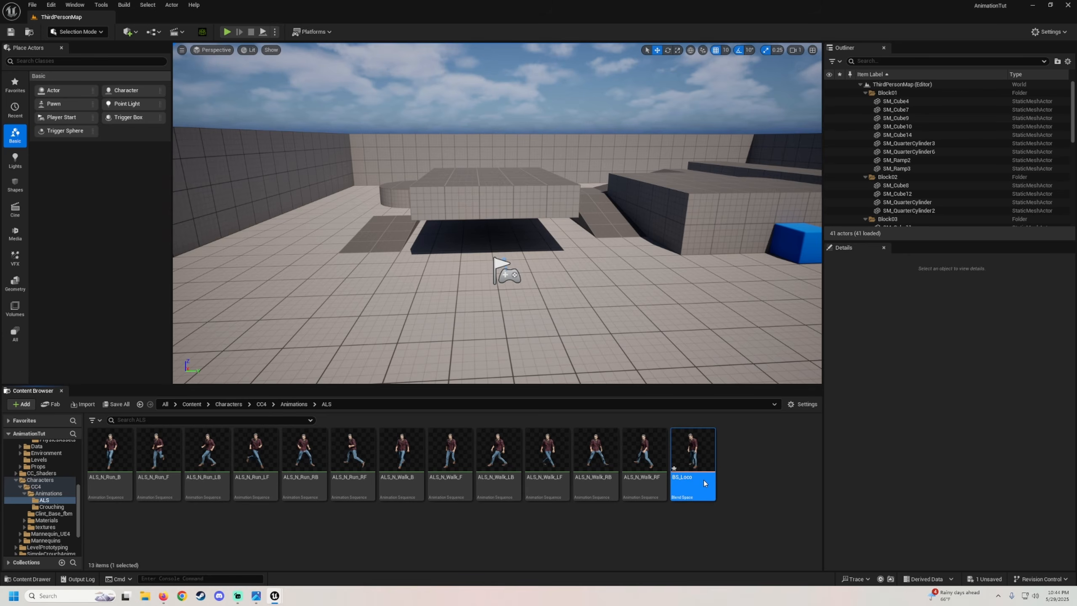
pyautogui.doubleClick(703, 481)
pyautogui.moveTo(915, 420); pyautogui.dragTo(544, 499)
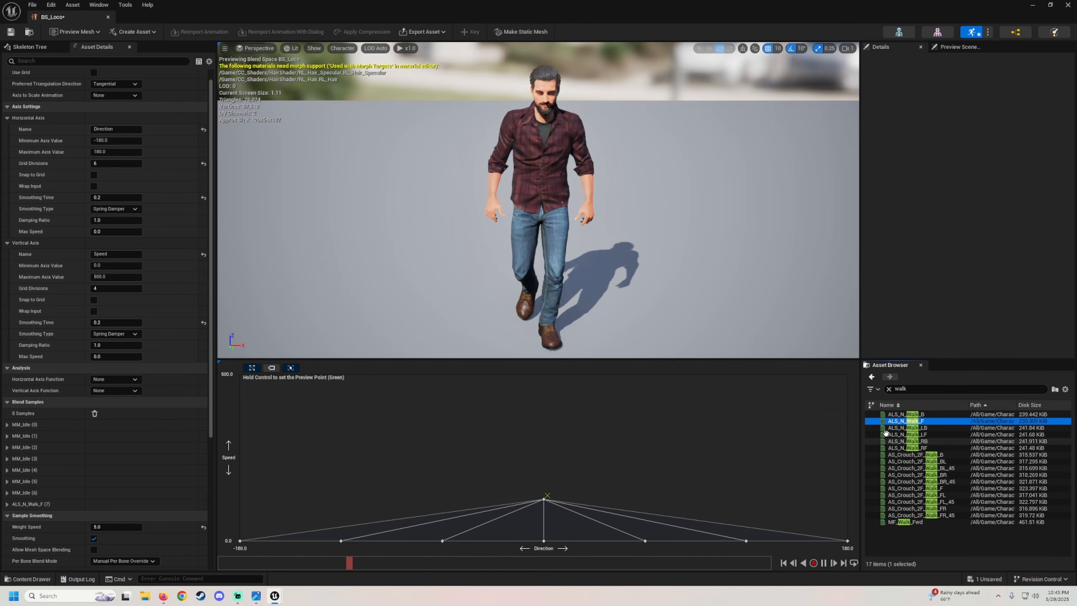
pyautogui.moveTo(885, 432); pyautogui.dragTo(442, 500)
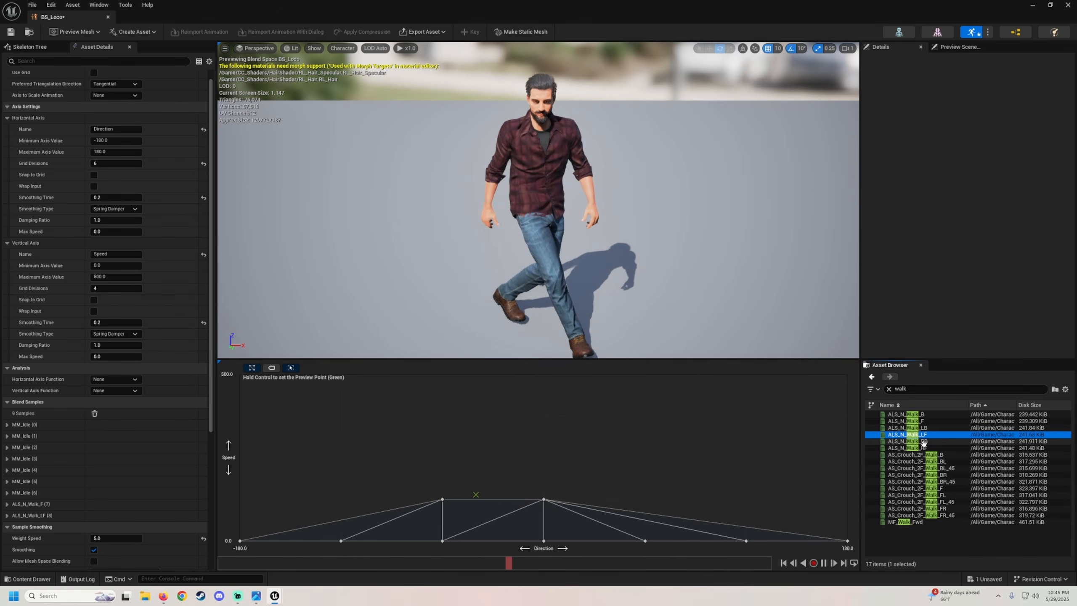
pyautogui.moveTo(912, 449); pyautogui.dragTo(644, 499)
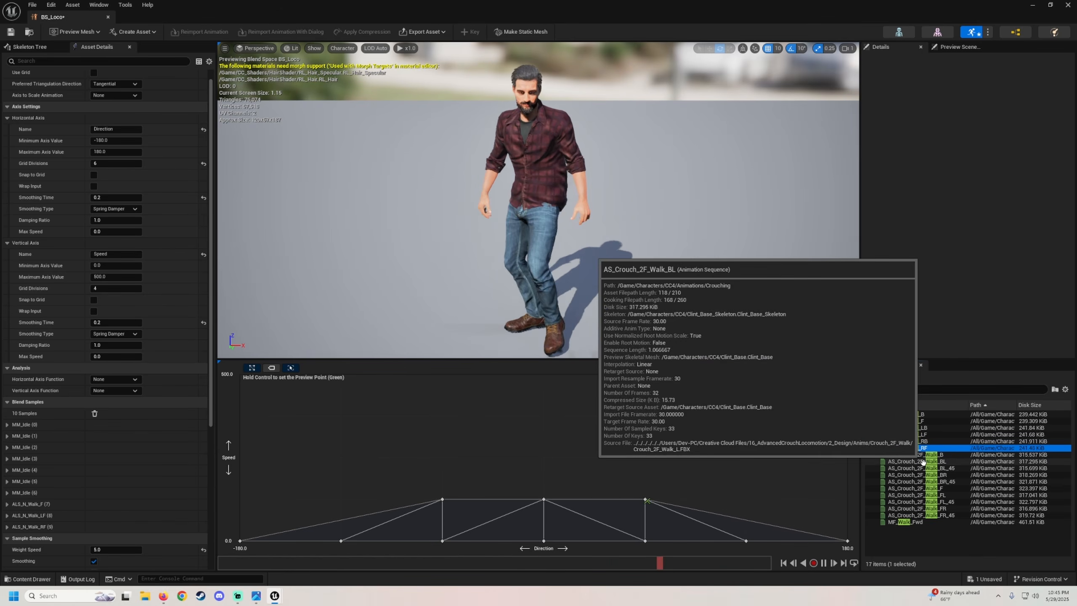
pyautogui.moveTo(921, 419); pyautogui.dragTo(246, 496)
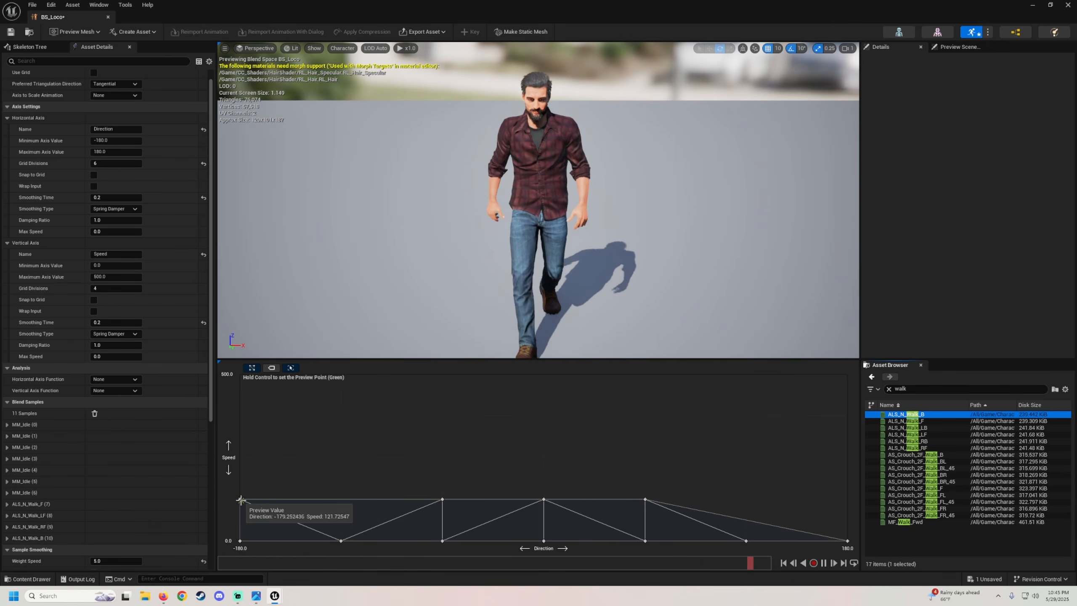
pyautogui.moveTo(917, 414); pyautogui.dragTo(846, 499)
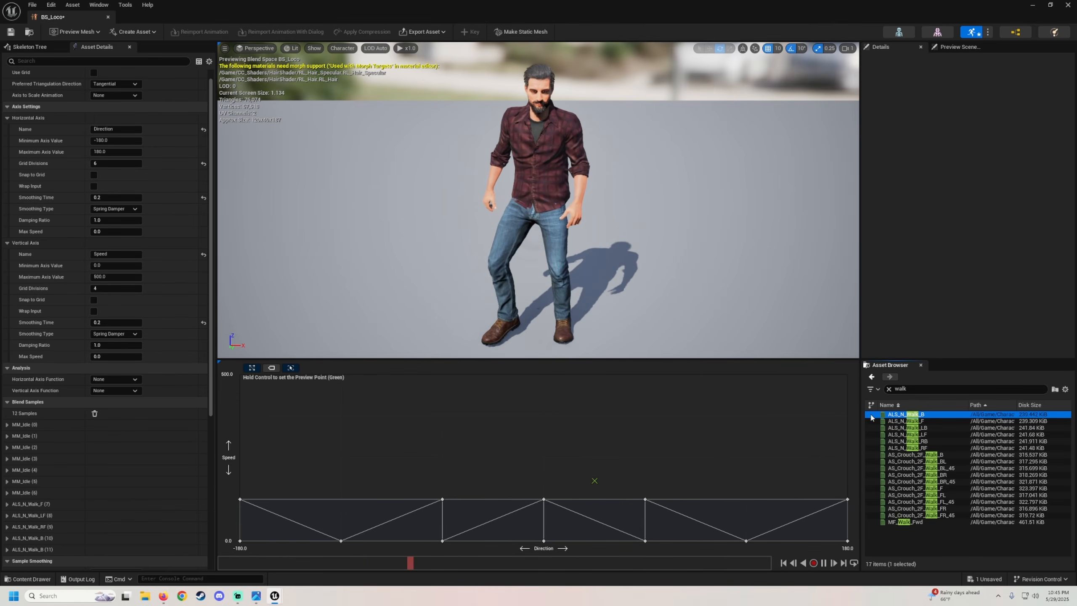
# Search for run animations, place ALS_N_Run_F, LF, RF and B on the 500 speed row at 0, -90, 90 and ±180, and save BS_Loco.
pyautogui.click(889, 389)
pyautogui.write('r')
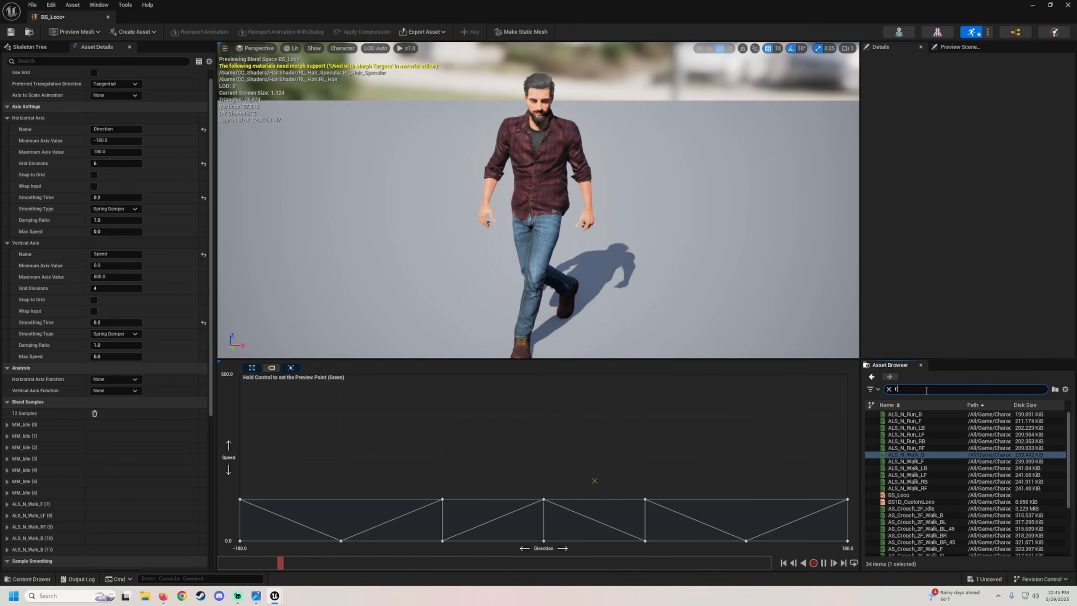
pyautogui.write('un')
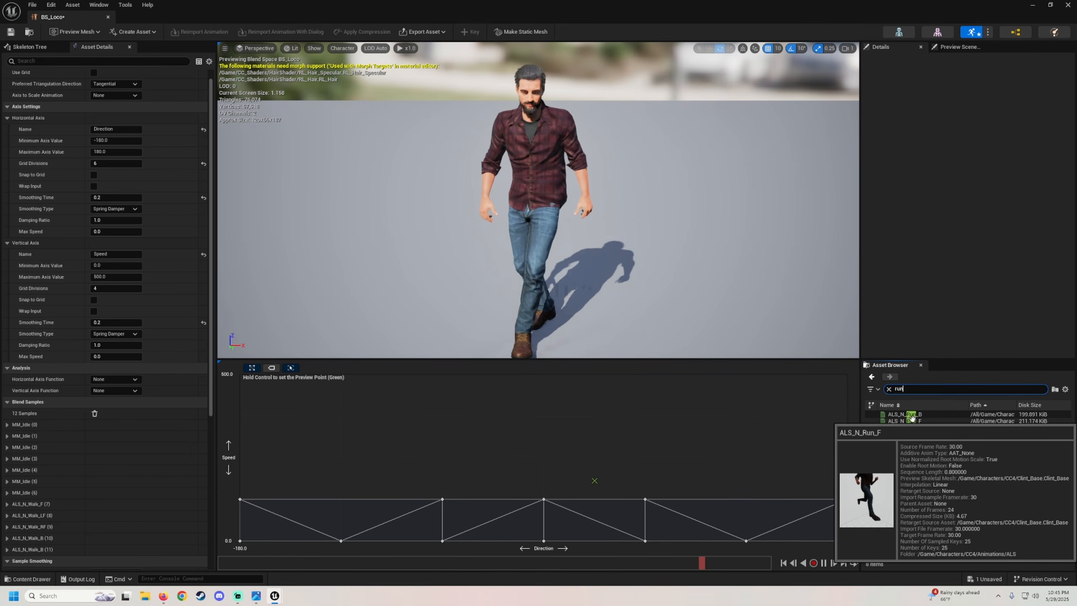
pyautogui.moveTo(905, 421); pyautogui.dragTo(541, 375)
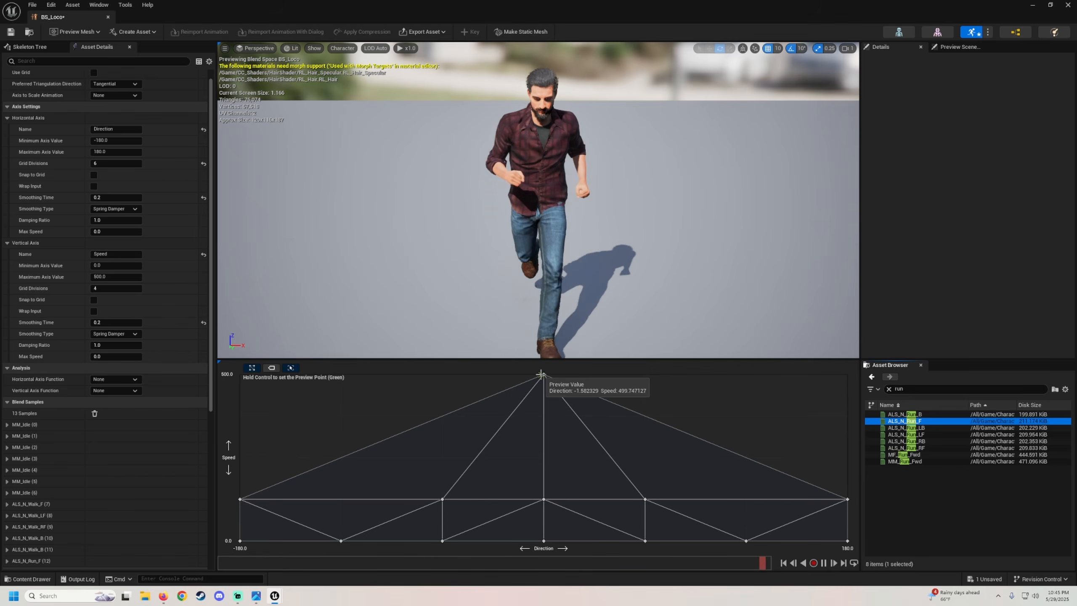
pyautogui.moveTo(905, 434); pyautogui.dragTo(441, 375)
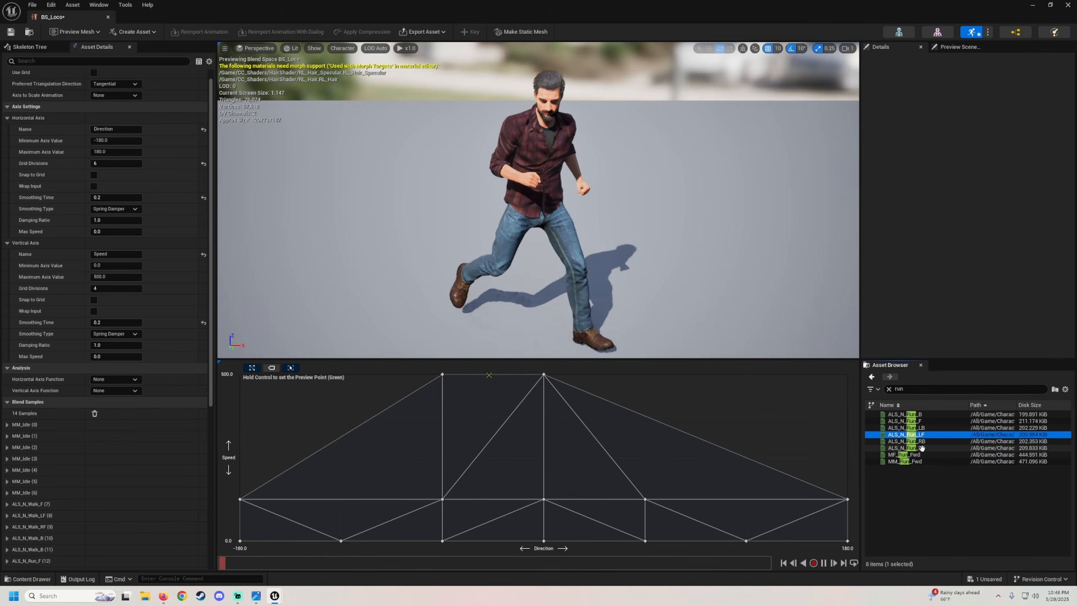
pyautogui.moveTo(908, 448); pyautogui.dragTo(644, 374)
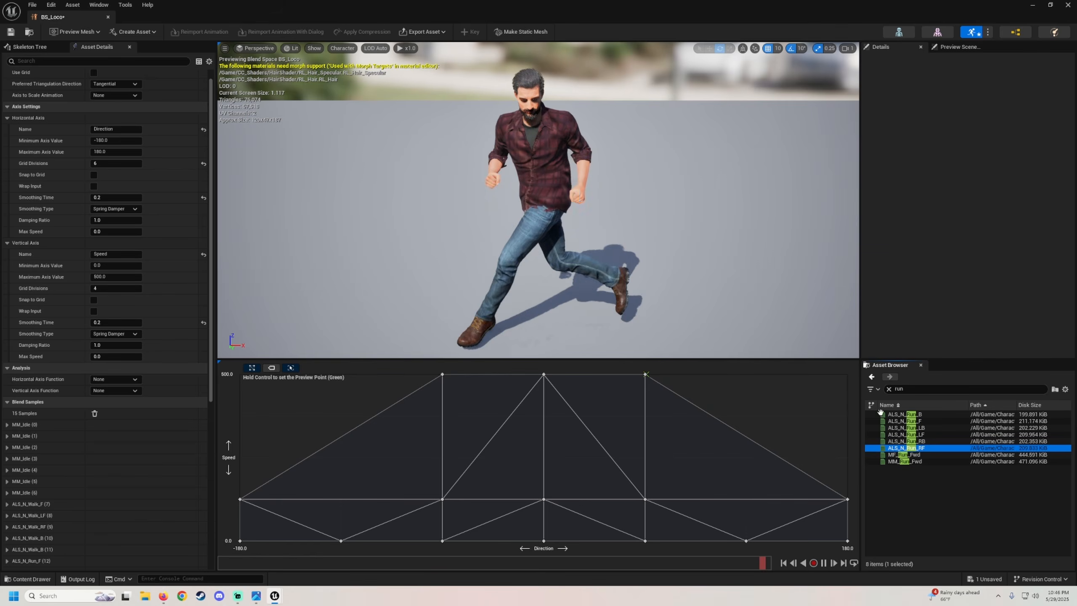
pyautogui.moveTo(897, 415); pyautogui.dragTo(240, 374)
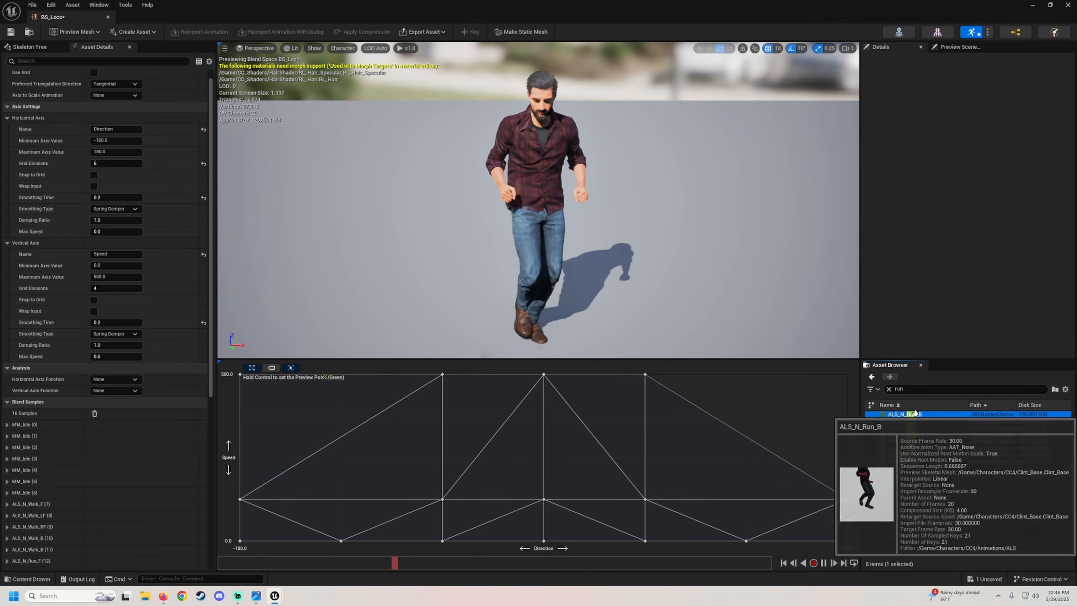
pyautogui.moveTo(911, 413); pyautogui.dragTo(840, 375)
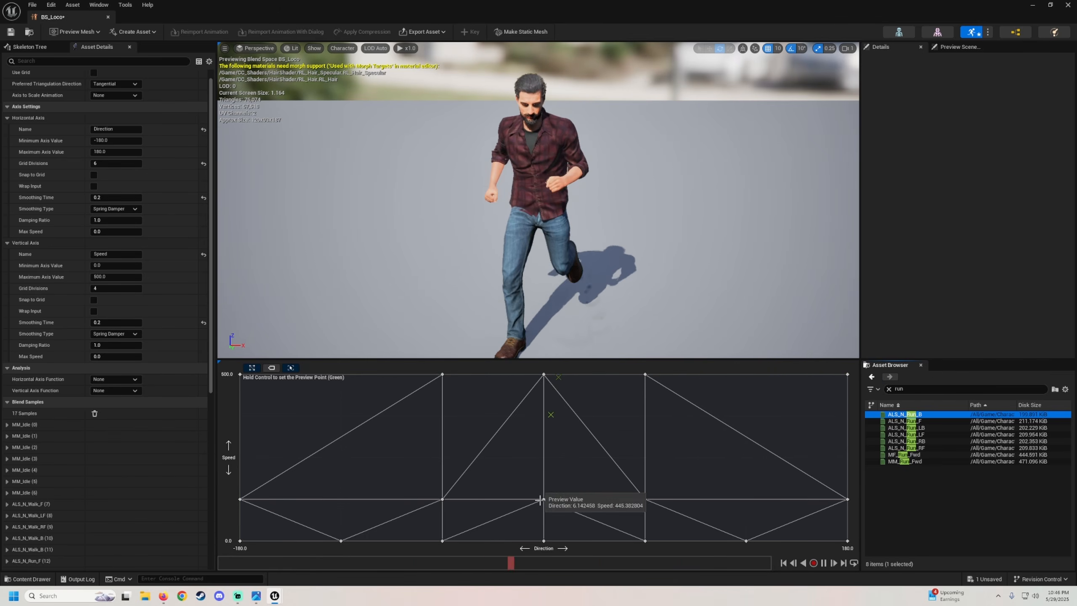
pyautogui.click(11, 33)
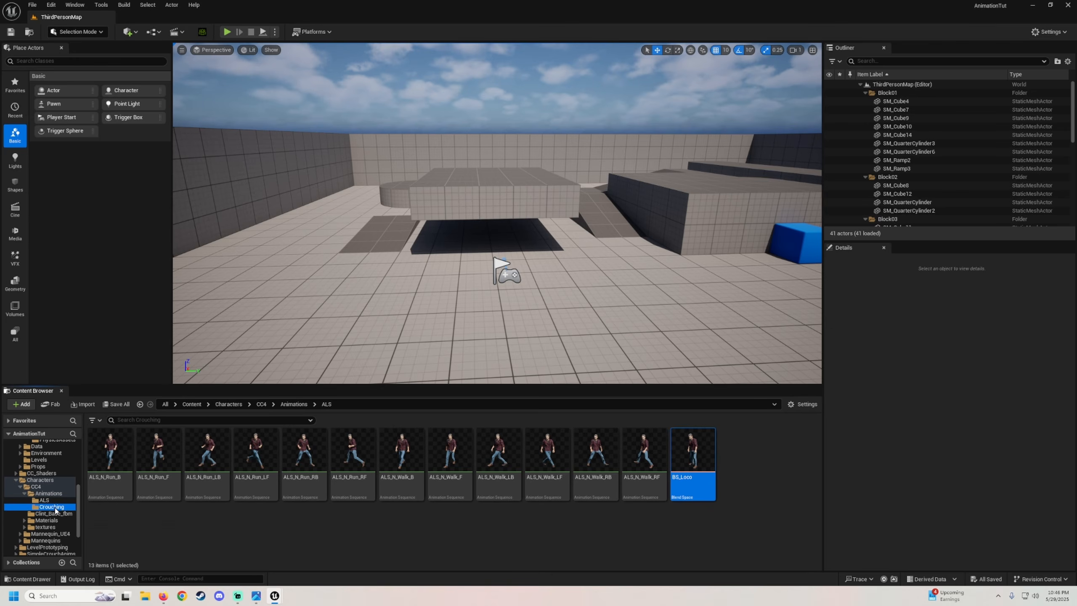
# Create a Blend Space named BS_CrouchLoco in the Crouching folder using Clint_Base_Skeleton.
pyautogui.rightClick(195, 525)
pyautogui.moveTo(224, 330)
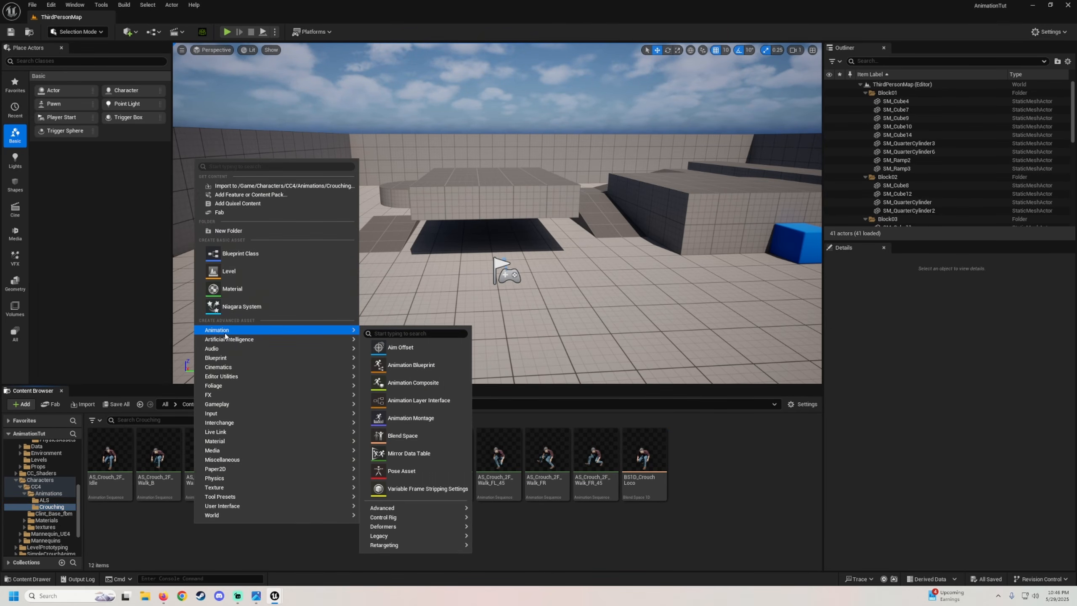
pyautogui.moveTo(402, 517)
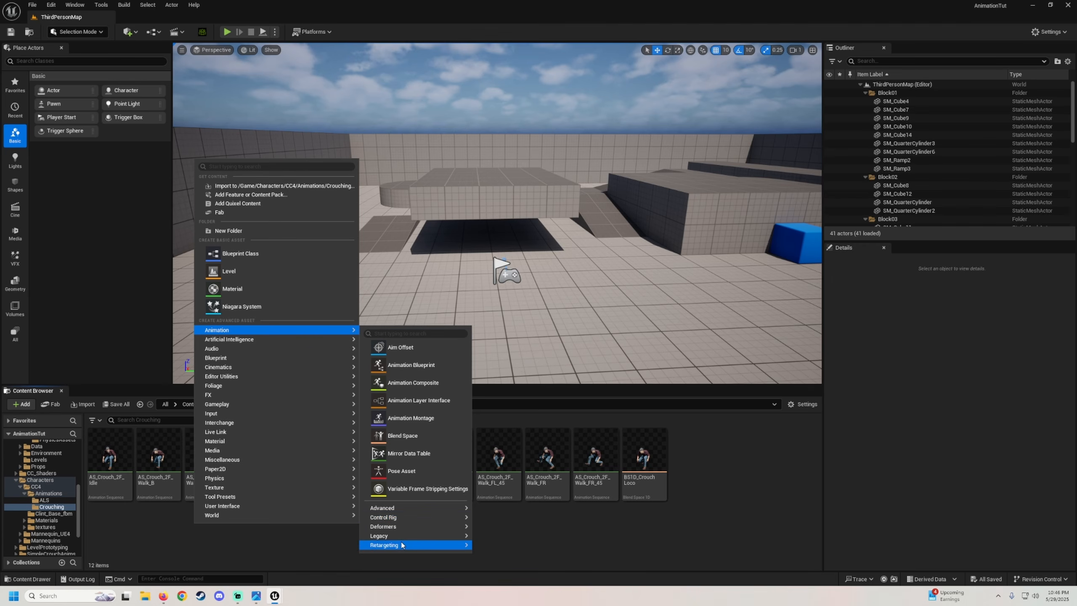
pyautogui.click(402, 435)
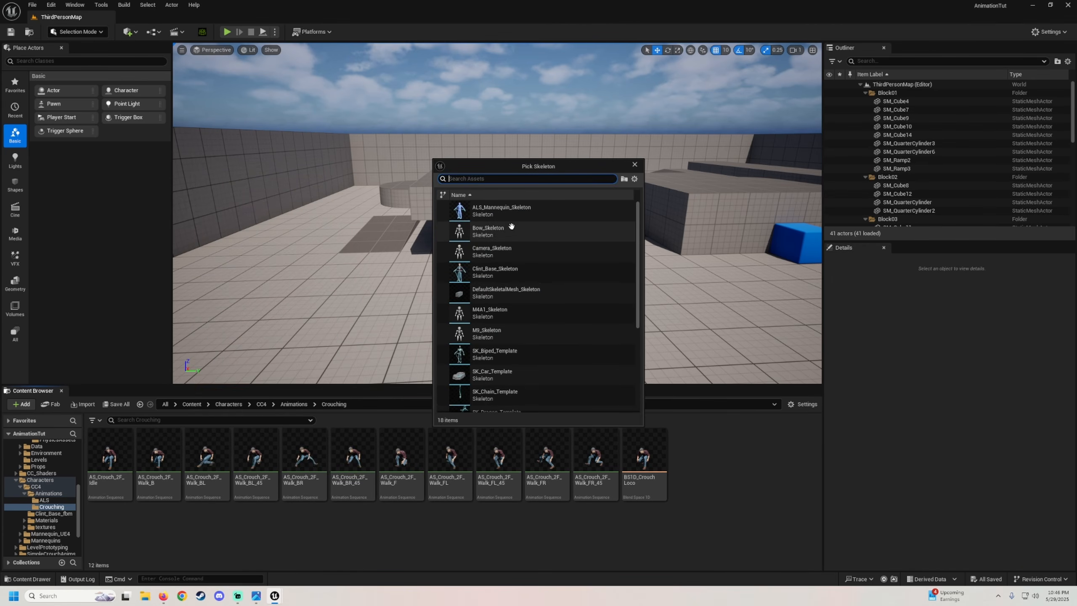
pyautogui.click(494, 272)
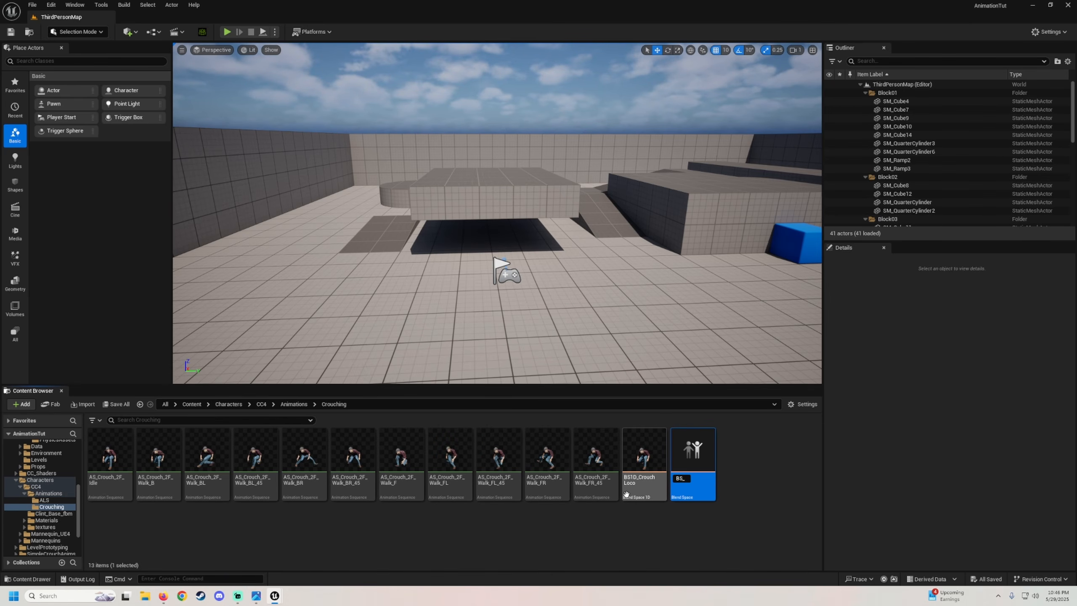
pyautogui.write('BS_CrouchLo')
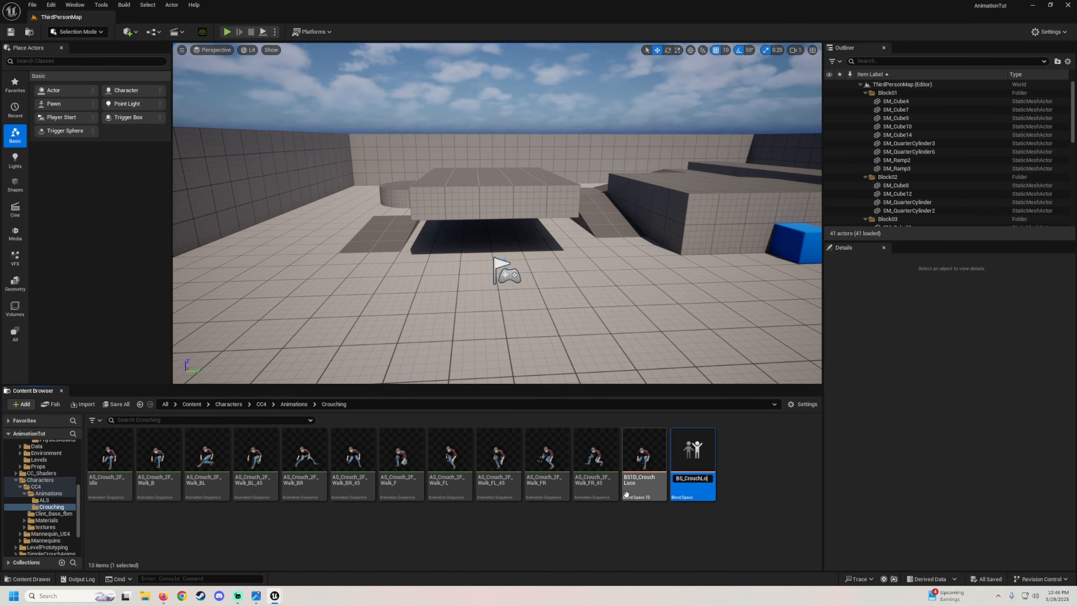
pyautogui.write('co')
pyautogui.press('Return')
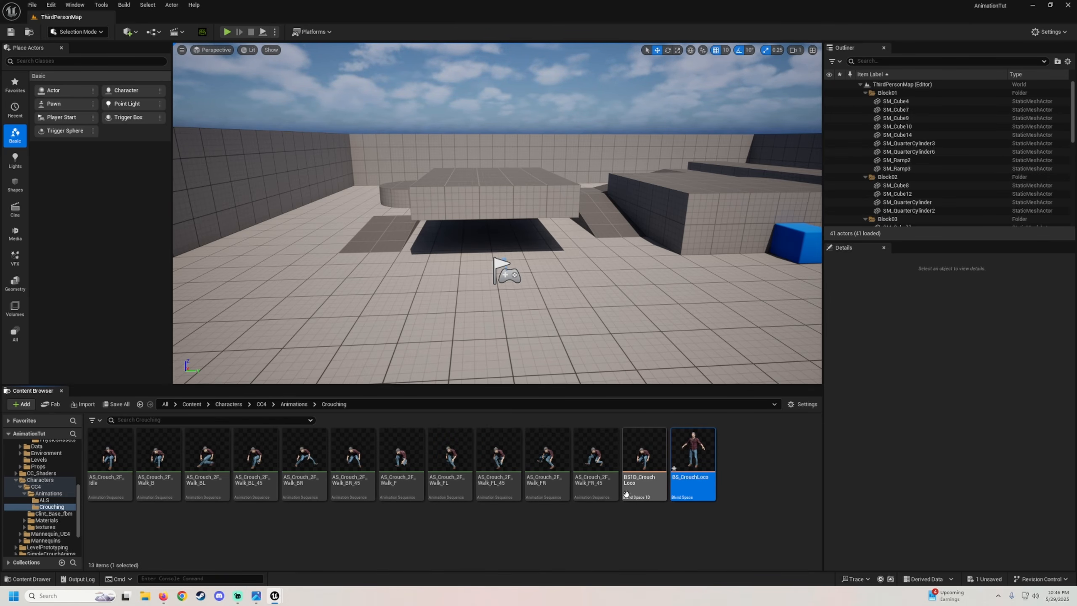
# Open BS_CrouchLoco and set the horizontal axis to Direction from -180 to 180 and the vertical axis to Speed up to 300.
pyautogui.doubleClick(681, 452)
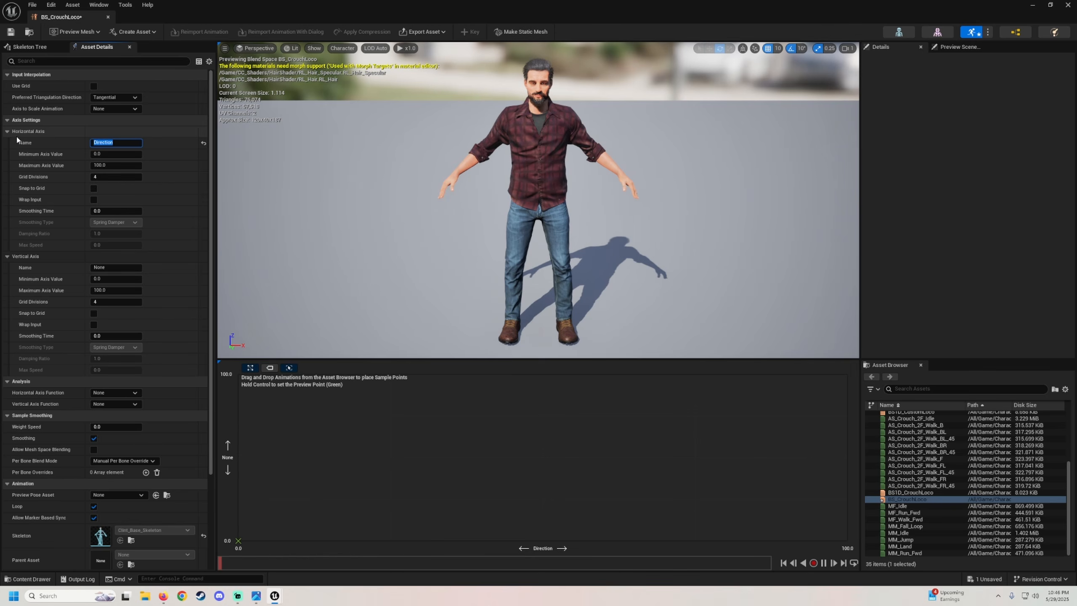
pyautogui.click(98, 154)
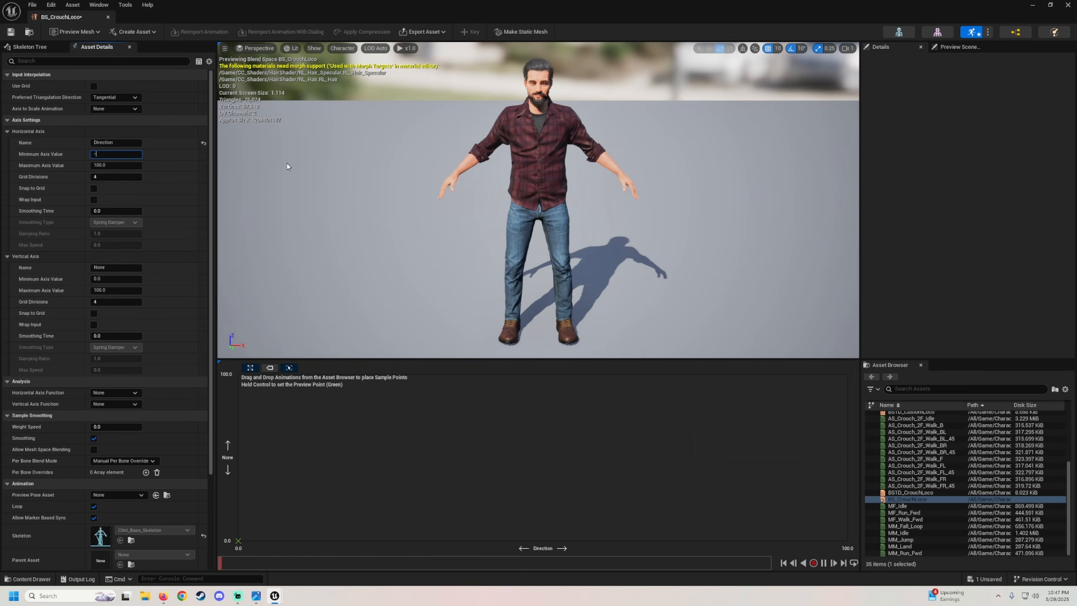
pyautogui.press('Tab')
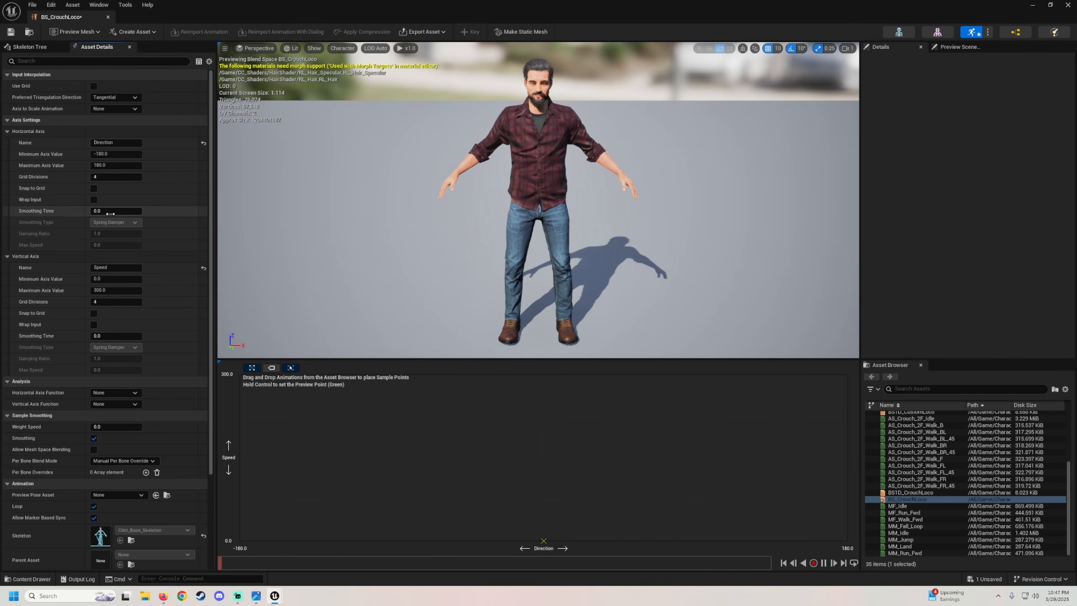
# Set the smoothing time to 0.2 on both the Direction and Speed axes.
pyautogui.click(112, 210)
pyautogui.write('.2')
pyautogui.press('Return')
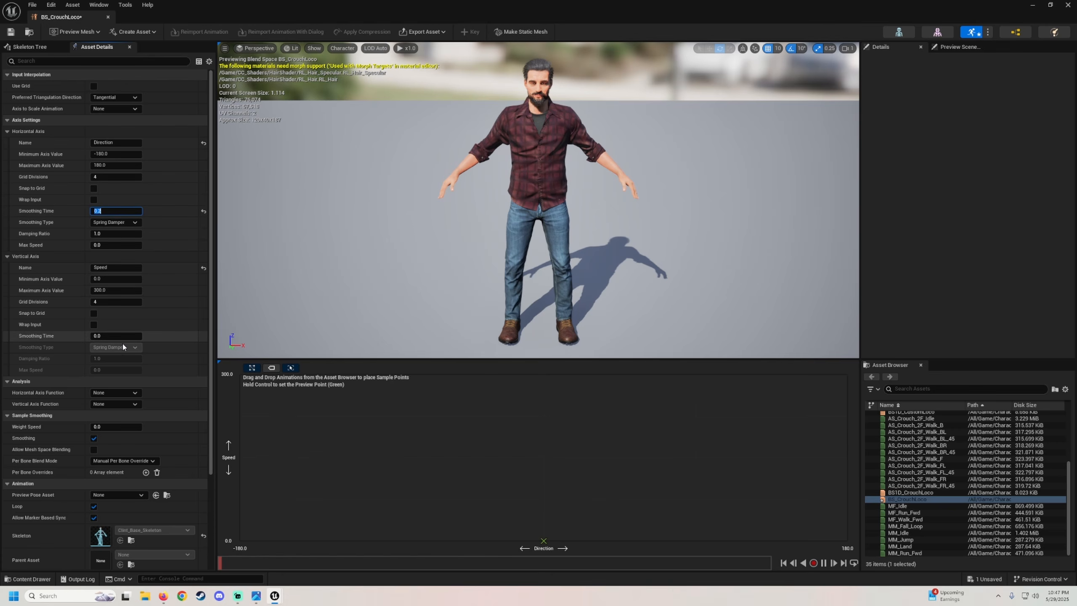
pyautogui.write('.2')
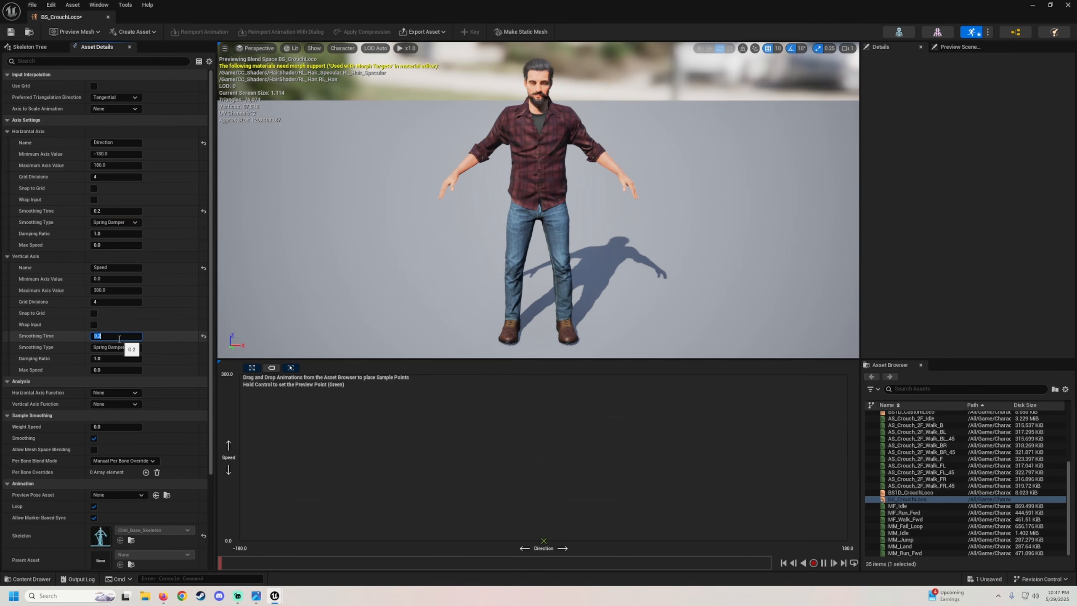
pyautogui.press('Return')
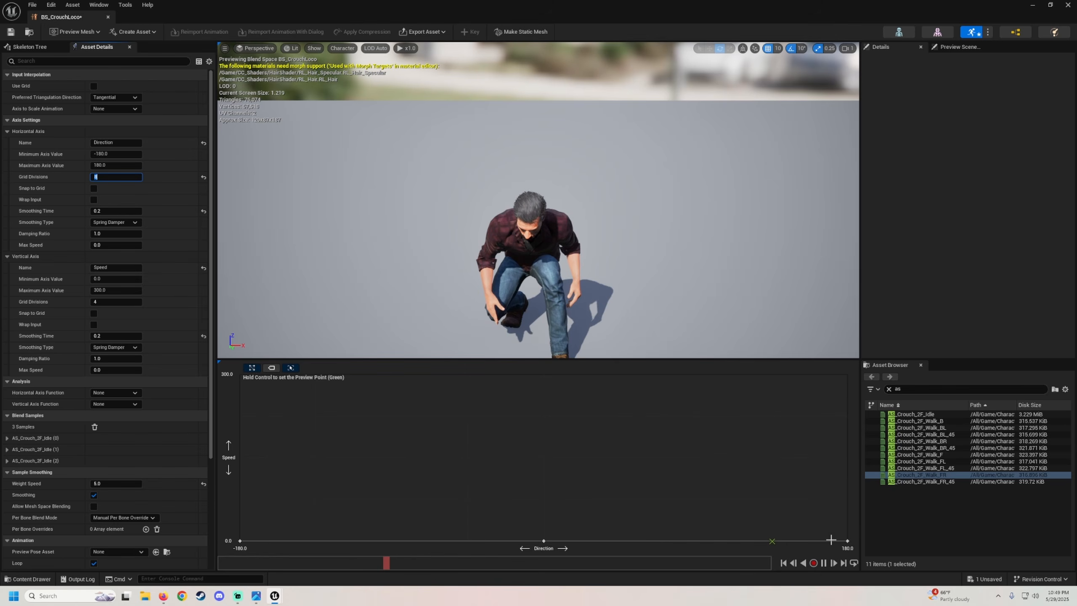
# Place AS_Crouch_2F_Idle at every direction along the 0 speed row of BS_CrouchLoco, from -180 to 180.
pyautogui.moveTo(916, 414); pyautogui.dragTo(548, 534)
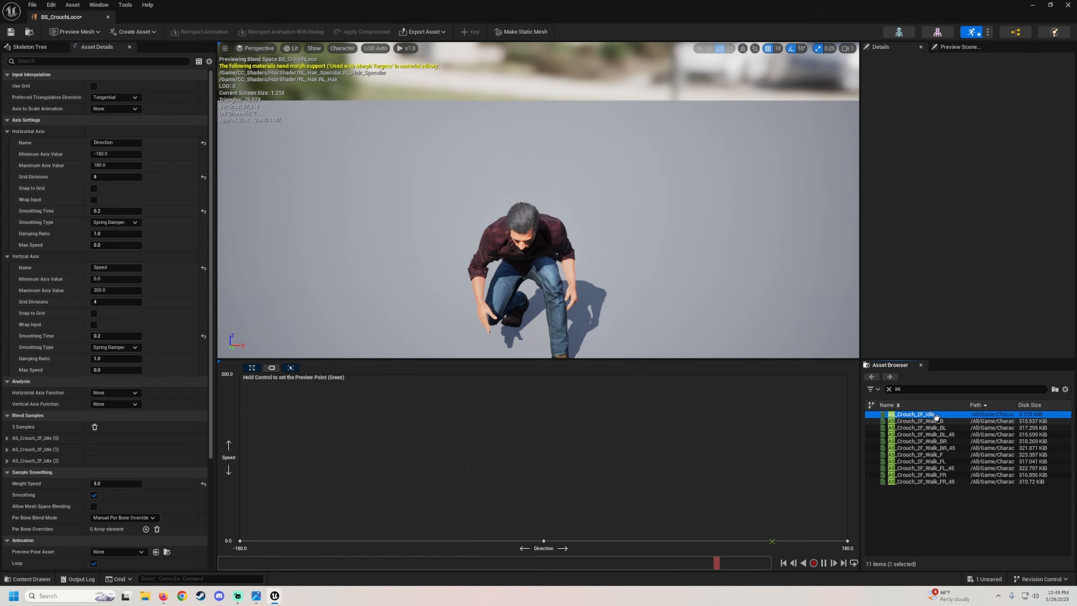
pyautogui.moveTo(935, 416); pyautogui.dragTo(467, 540)
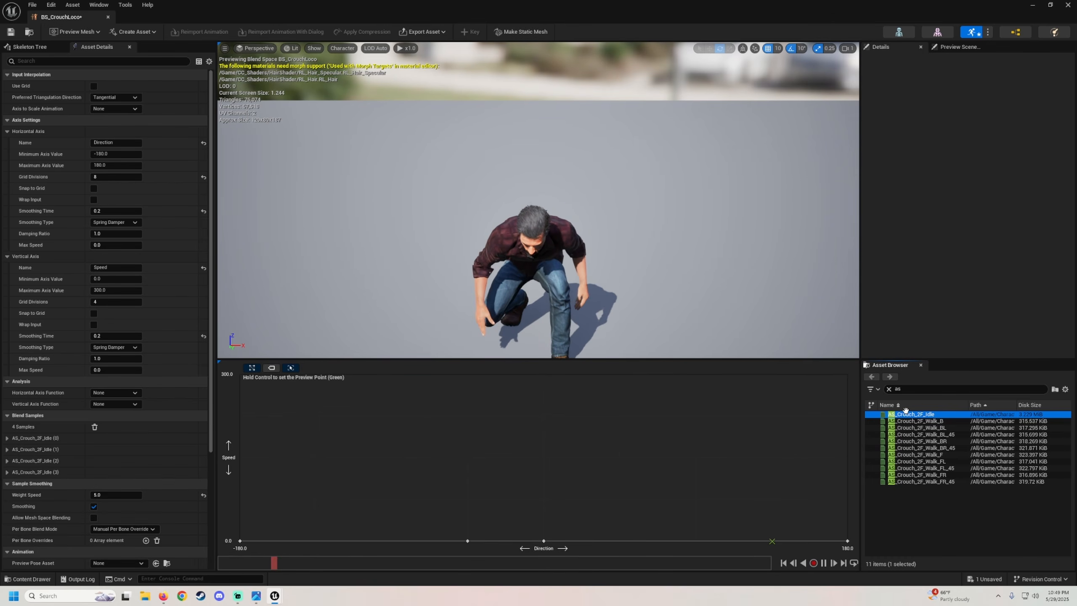
pyautogui.moveTo(905, 414); pyautogui.dragTo(394, 537)
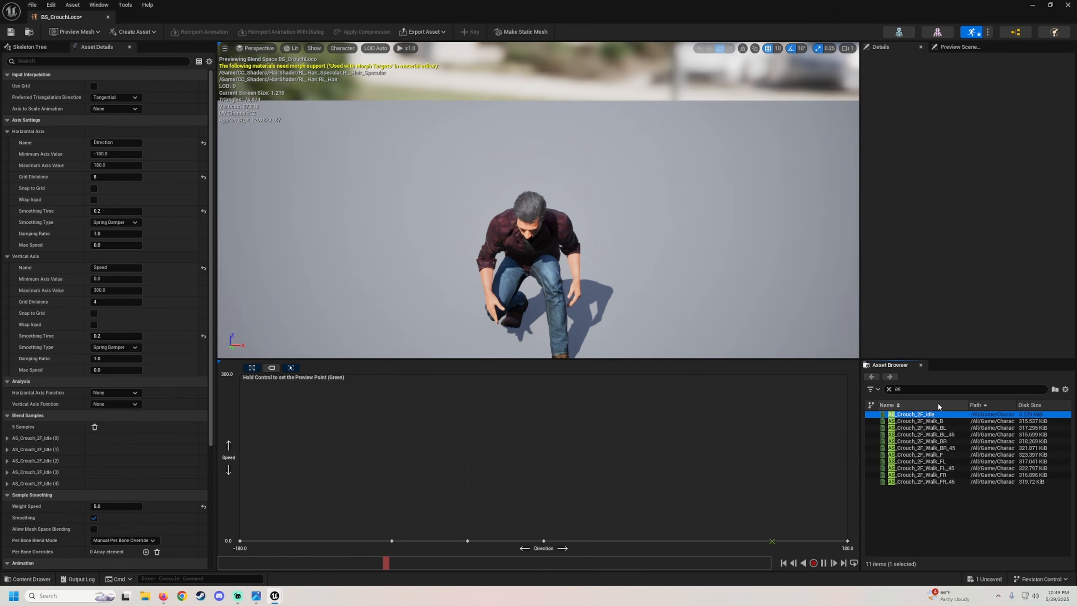
pyautogui.moveTo(800, 447); pyautogui.dragTo(318, 539)
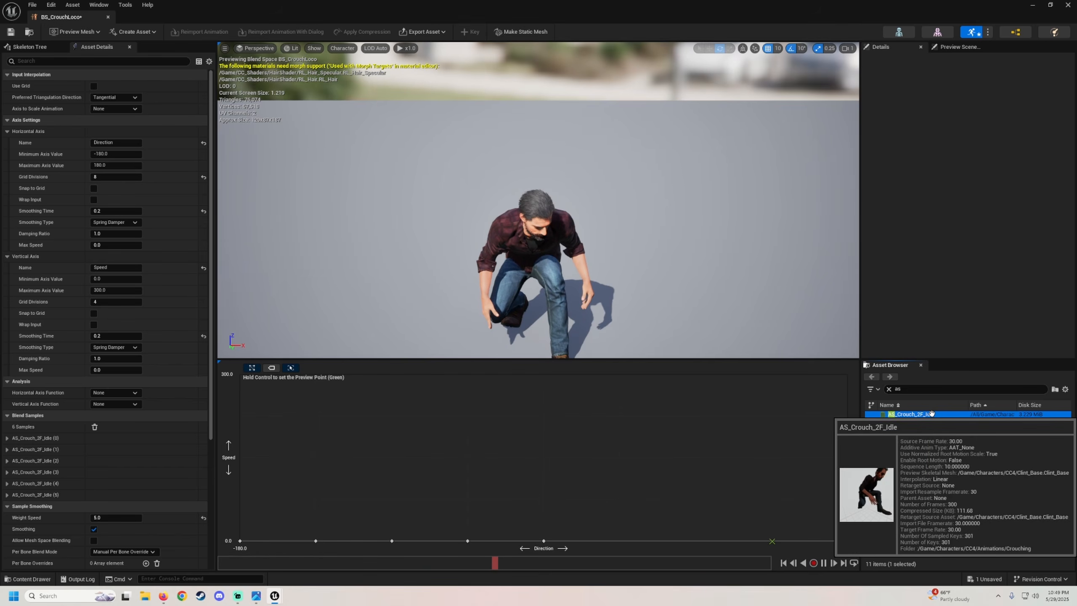
pyautogui.moveTo(911, 415); pyautogui.dragTo(620, 541)
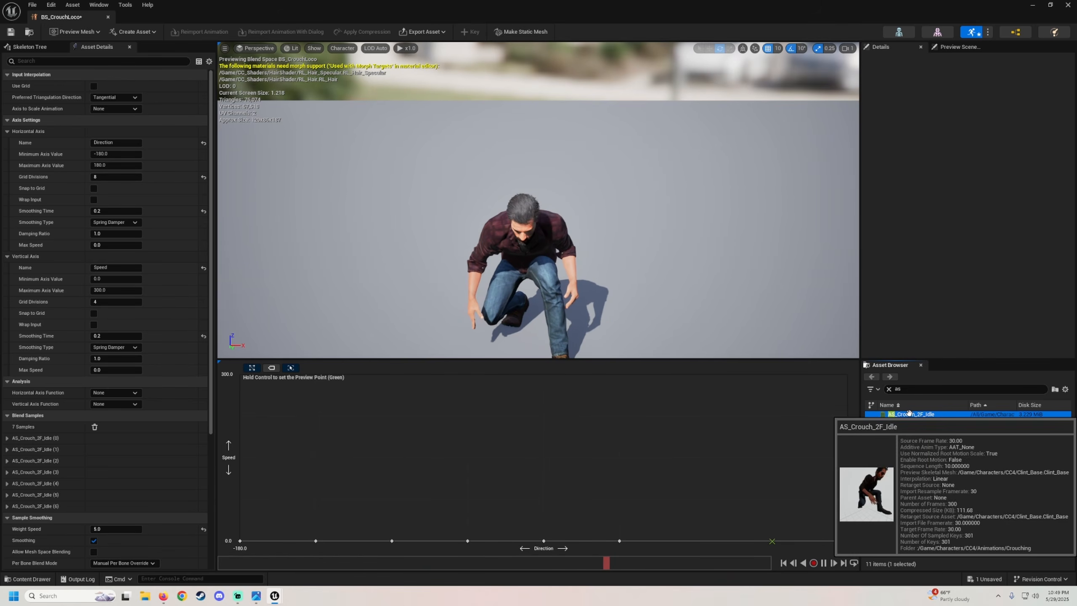
pyautogui.moveTo(914, 415); pyautogui.dragTo(756, 538)
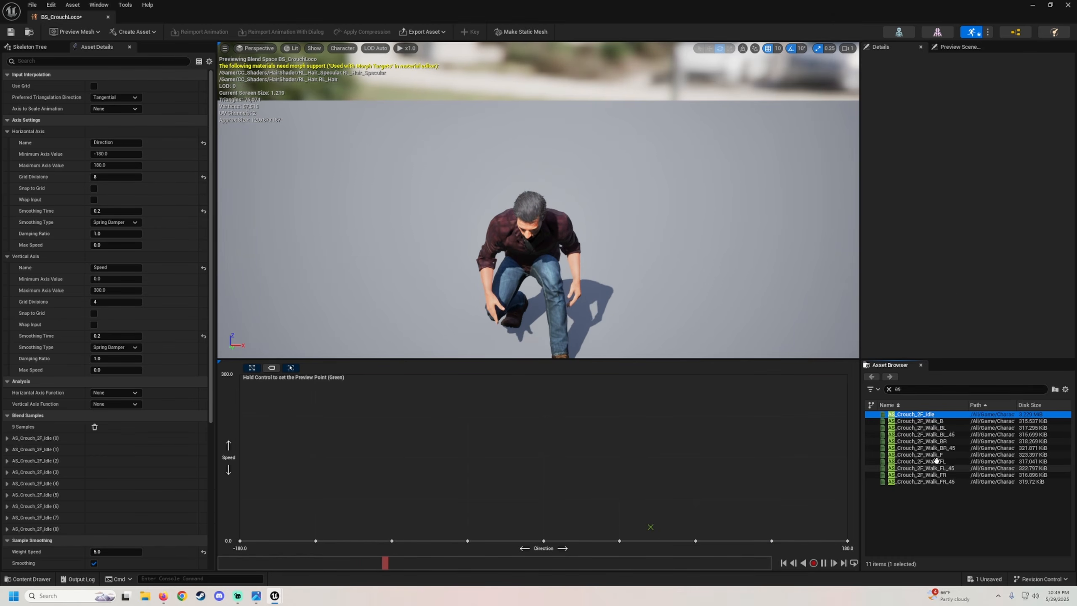
# Place the crouch walk F, FL_45, FL and BL_45 animations on the 75 speed row at 0, -45, -90 and -135.
pyautogui.moveTo(932, 455); pyautogui.dragTo(544, 500)
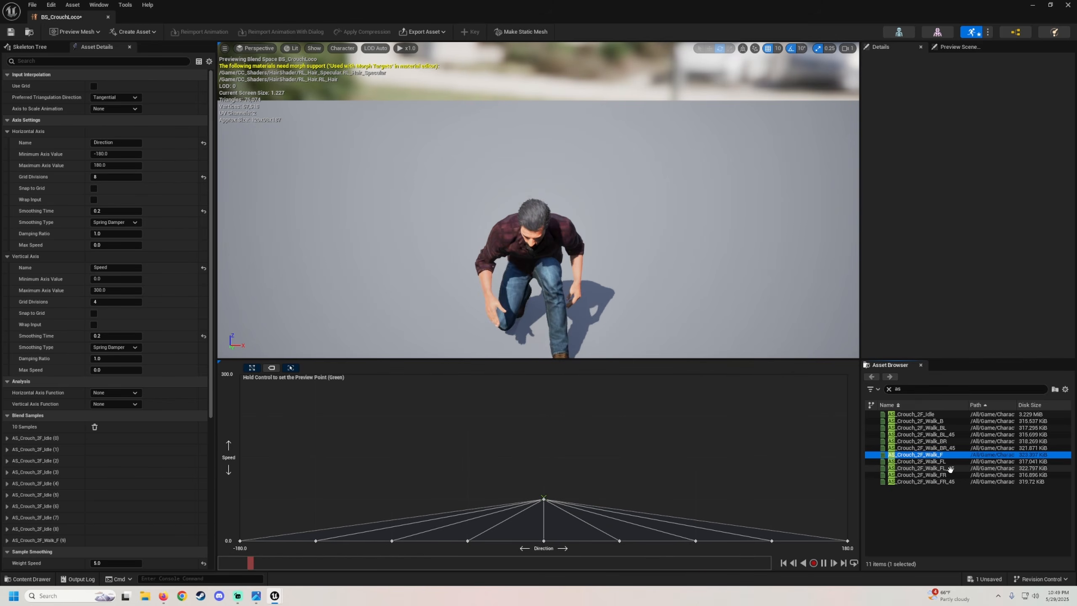
pyautogui.moveTo(950, 468); pyautogui.dragTo(467, 499)
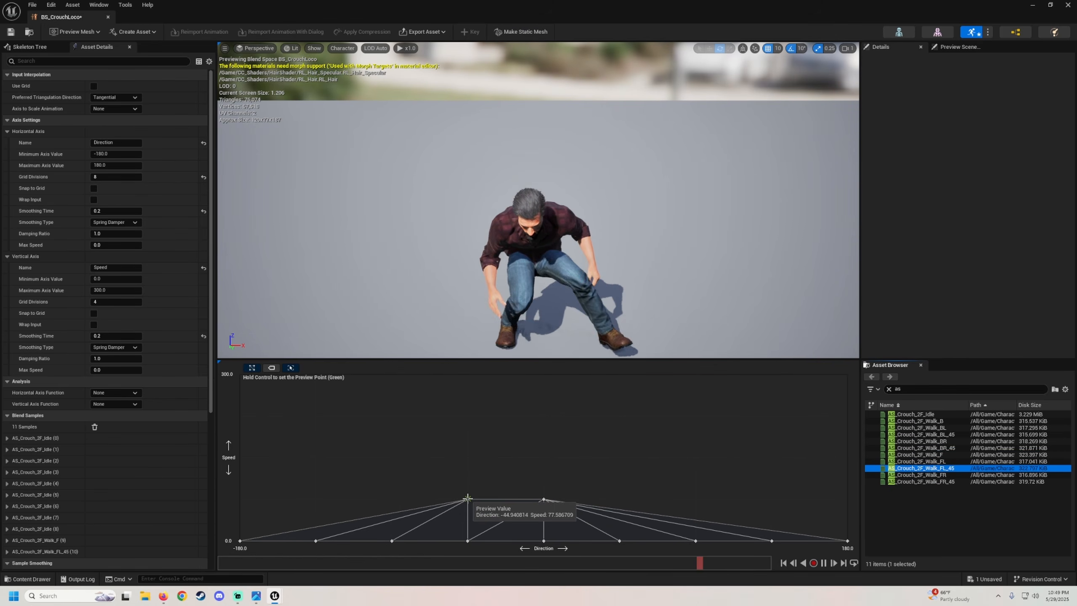
pyautogui.click(917, 461)
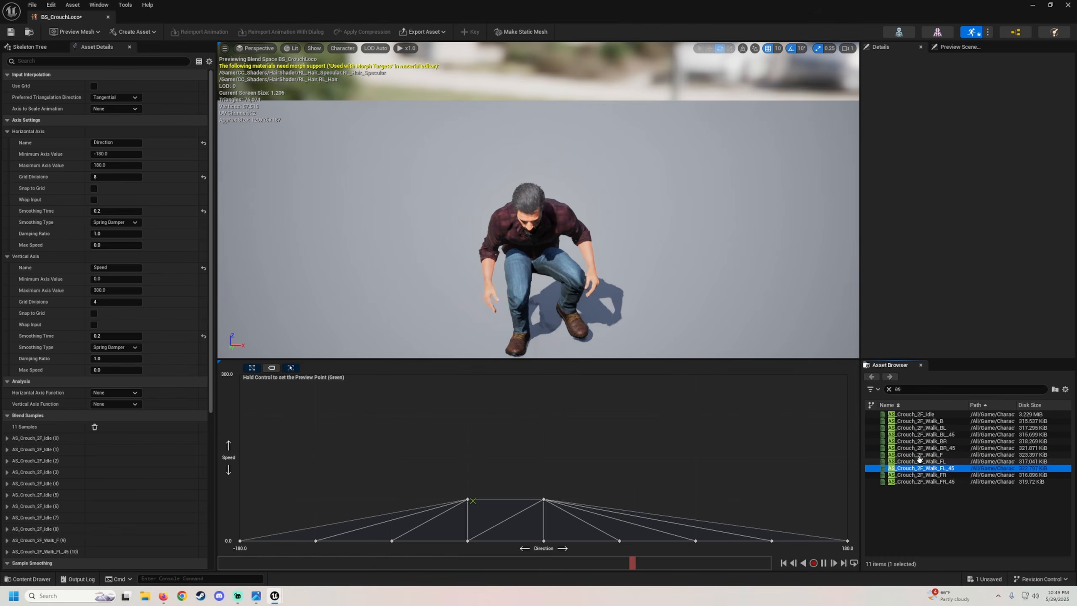
pyautogui.moveTo(918, 461); pyautogui.dragTo(389, 497)
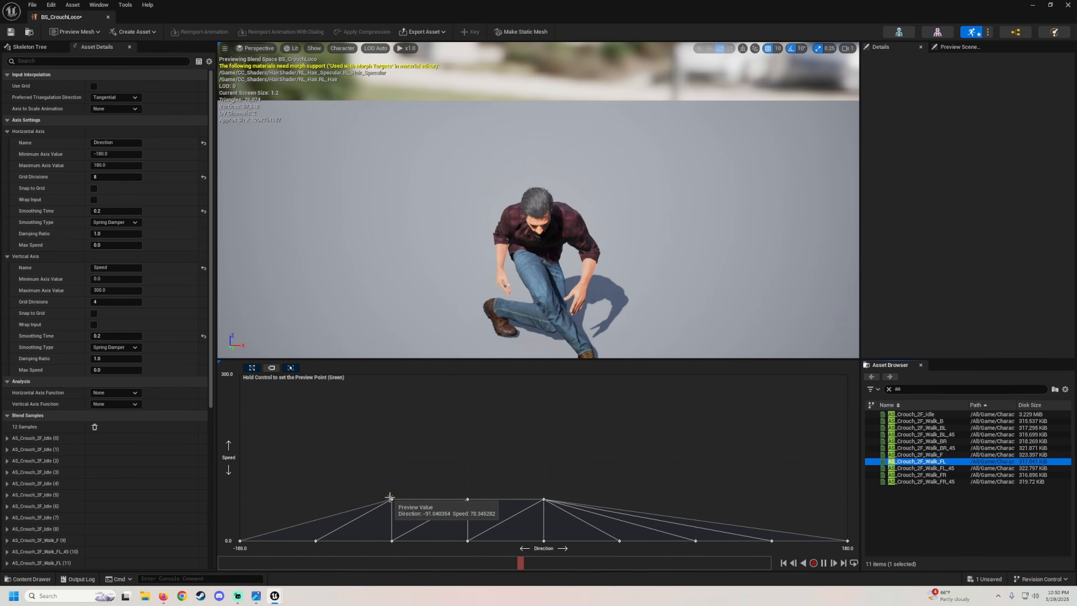
pyautogui.moveTo(918, 434); pyautogui.dragTo(315, 498)
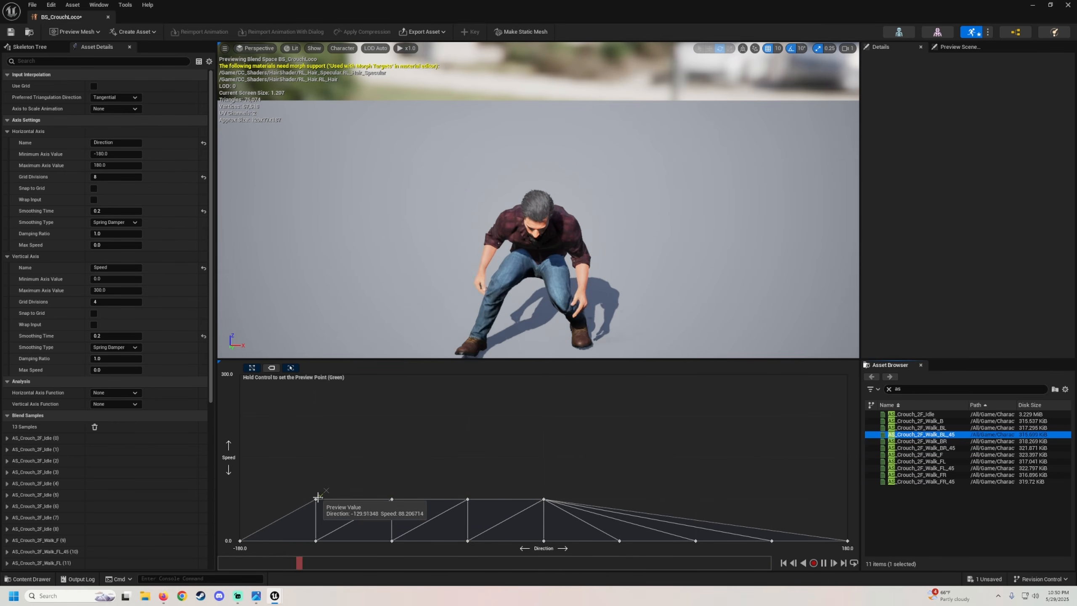
# Place AS_Crouch_2F_Walk_B at -180 and 180, and Walk_FR_45, Walk_FR and Walk_BR_45 at 45, 90 and 135 on the 75 speed row.
pyautogui.click(927, 421)
pyautogui.moveTo(927, 421); pyautogui.dragTo(240, 495)
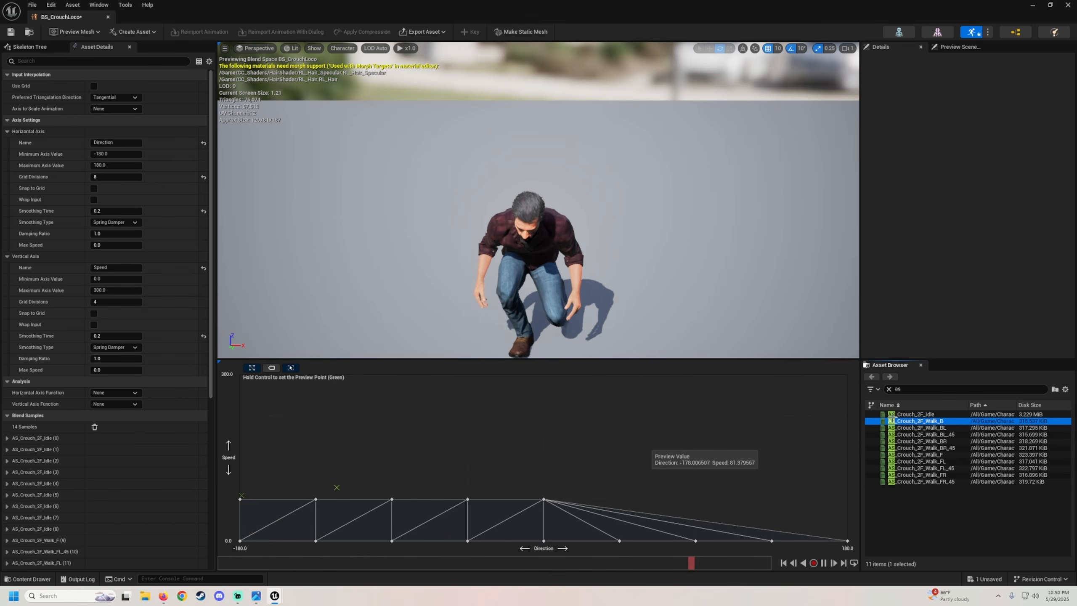
pyautogui.moveTo(899, 431); pyautogui.dragTo(846, 495)
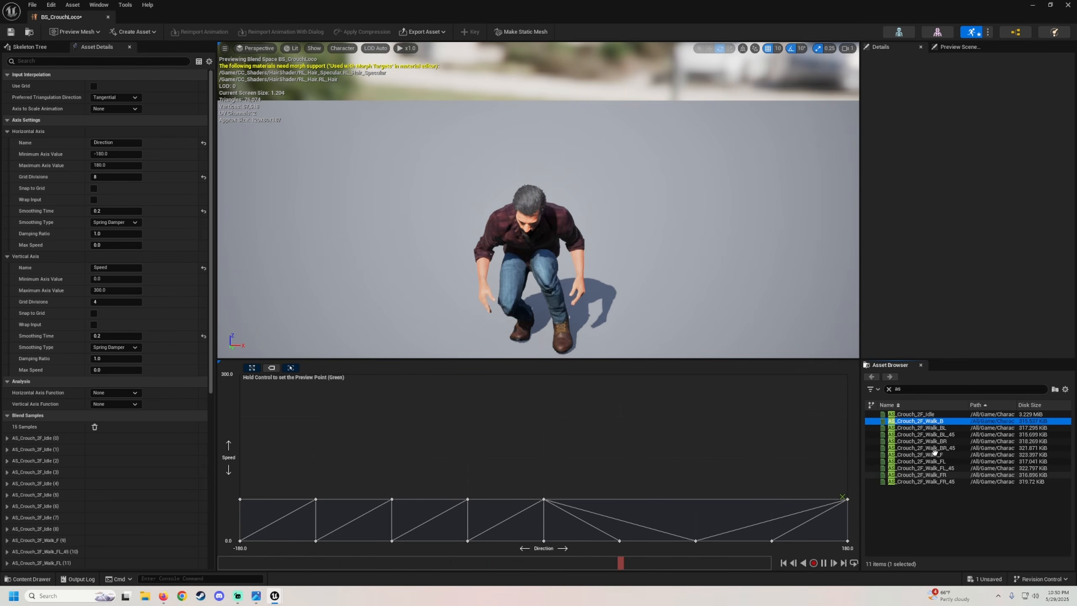
pyautogui.moveTo(922, 479); pyautogui.dragTo(619, 499)
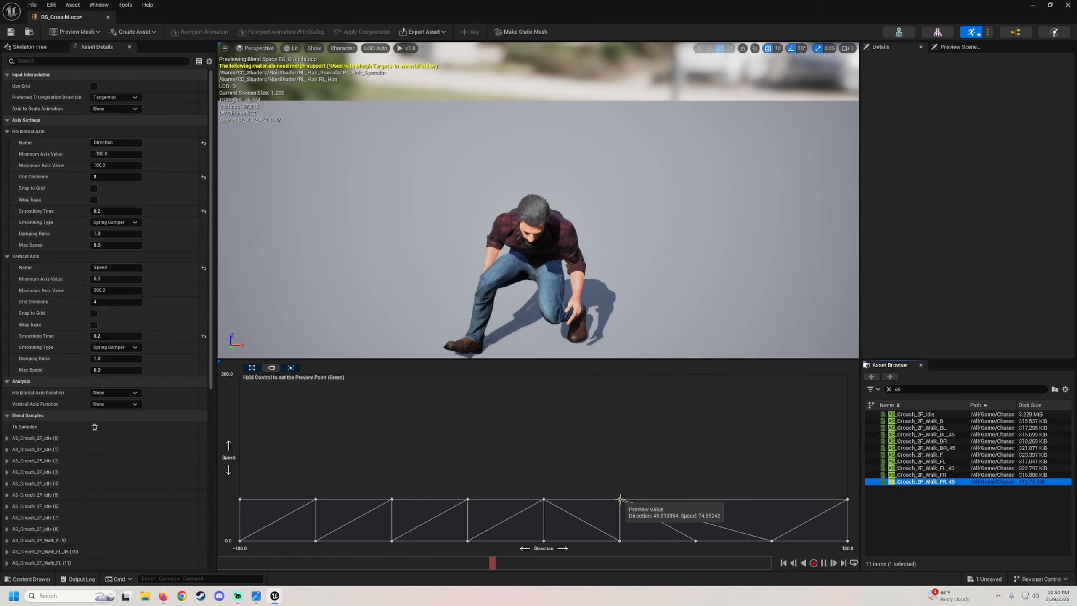
pyautogui.moveTo(919, 475); pyautogui.dragTo(695, 499)
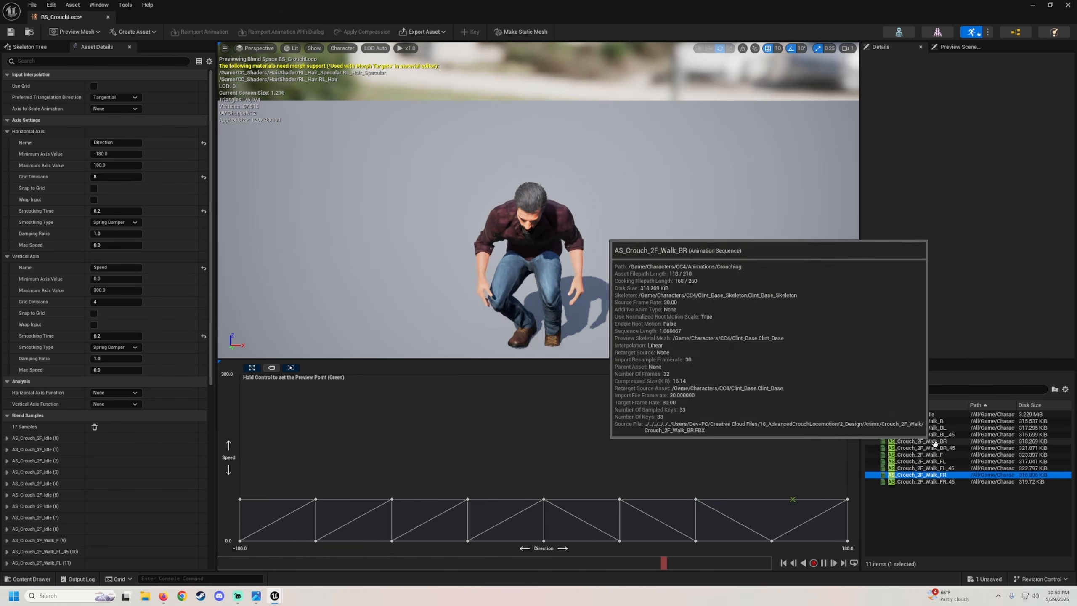
pyautogui.moveTo(920, 448); pyautogui.dragTo(771, 499)
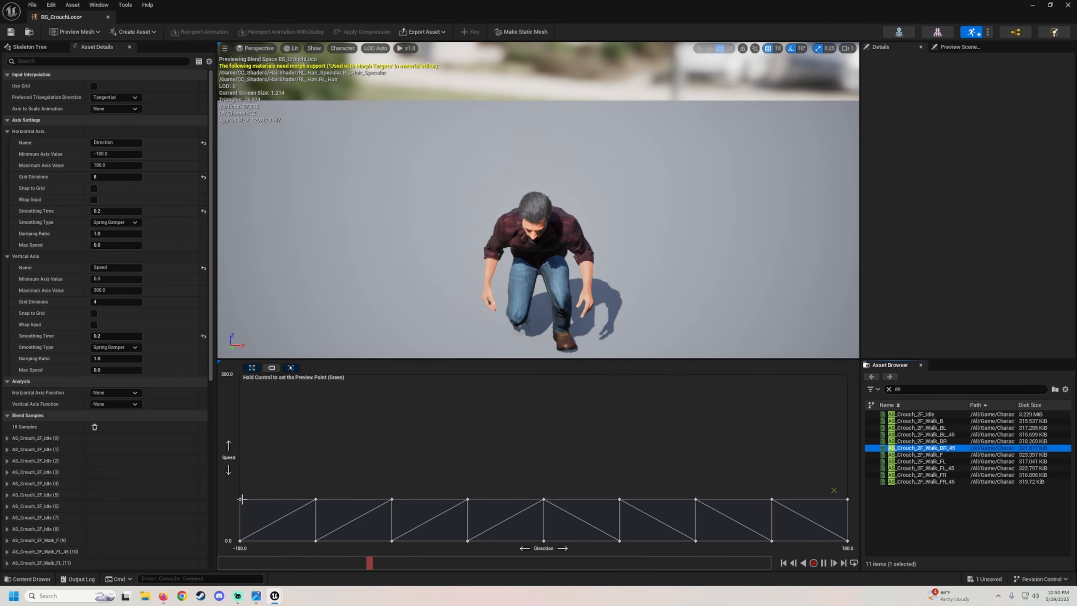
# Move all nine crouch walk samples up to the 300 speed row, keeping their directions.
pyautogui.moveTo(242, 498); pyautogui.dragTo(239, 375)
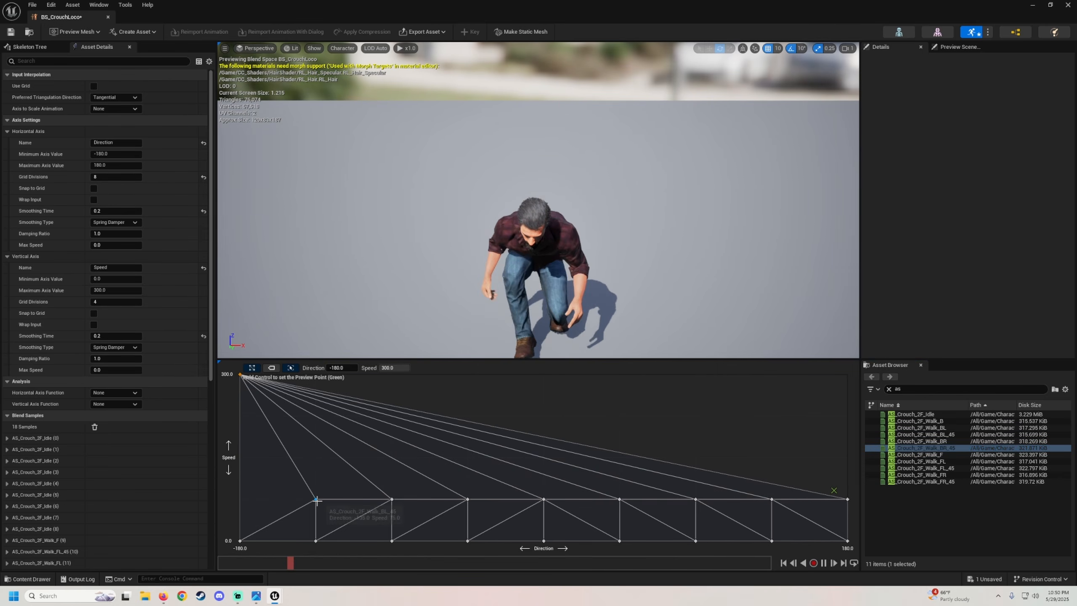
pyautogui.moveTo(317, 500); pyautogui.dragTo(315, 380)
pyautogui.moveTo(391, 499); pyautogui.dragTo(392, 375)
pyautogui.moveTo(468, 500); pyautogui.dragTo(454, 381)
pyautogui.moveTo(544, 500); pyautogui.dragTo(540, 380)
pyautogui.moveTo(619, 496); pyautogui.dragTo(619, 375)
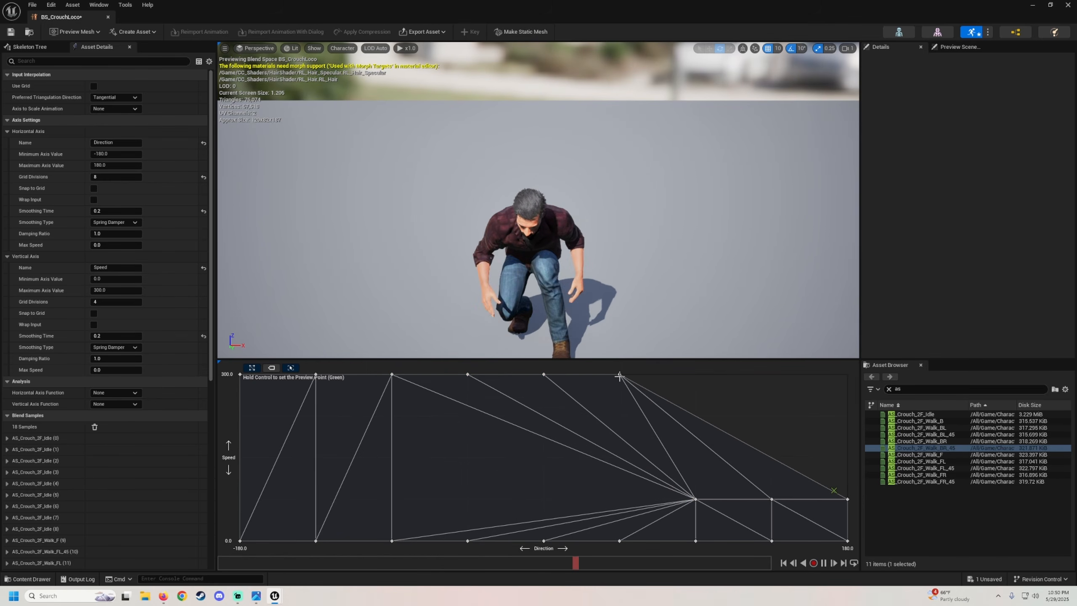
pyautogui.moveTo(695, 499); pyautogui.dragTo(695, 375)
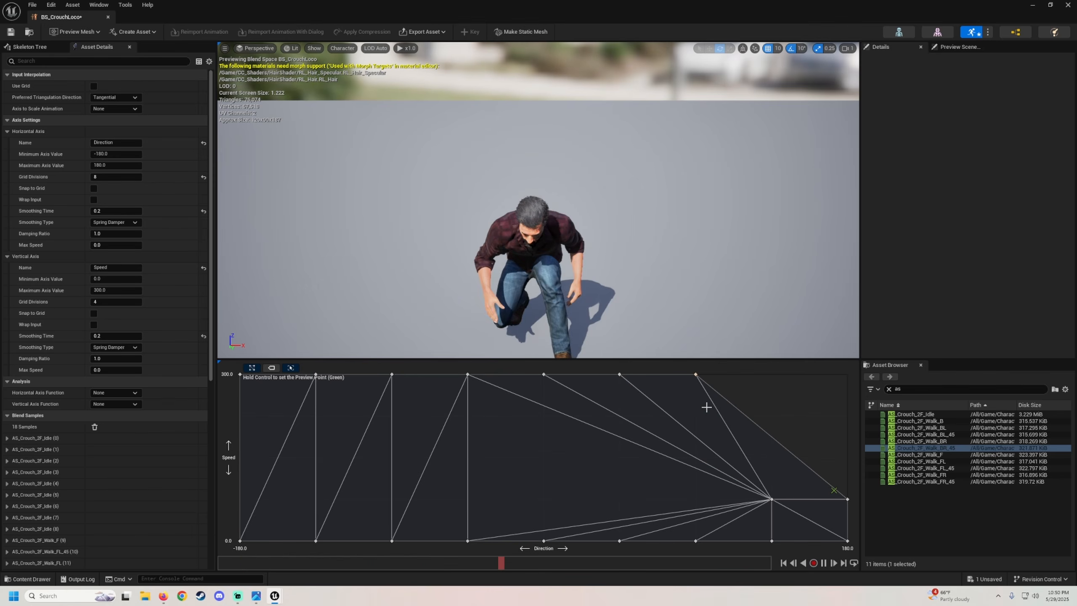
pyautogui.moveTo(771, 499); pyautogui.dragTo(771, 374)
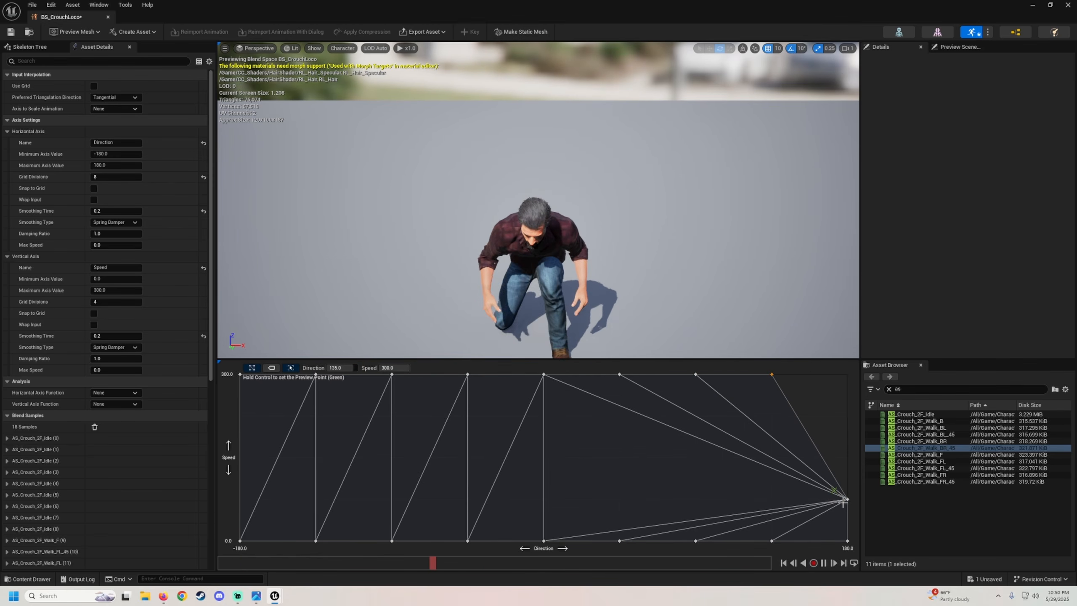
pyautogui.moveTo(844, 500); pyautogui.dragTo(847, 374)
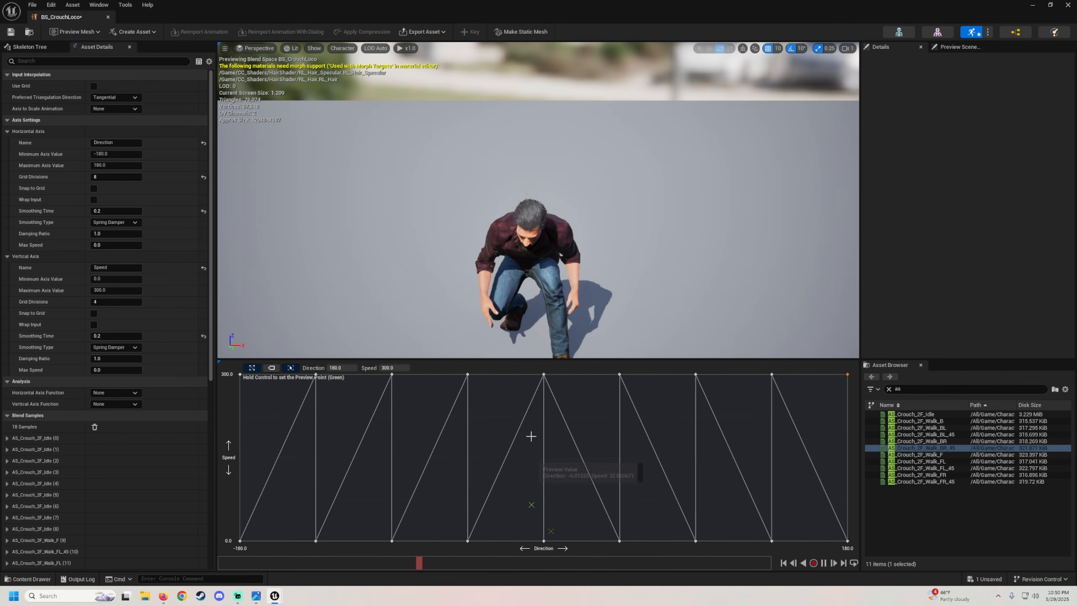
pyautogui.keyDown('ctrl'); pyautogui.moveTo(531, 436); pyautogui.dragTo(540, 376); pyautogui.keyUp('ctrl')
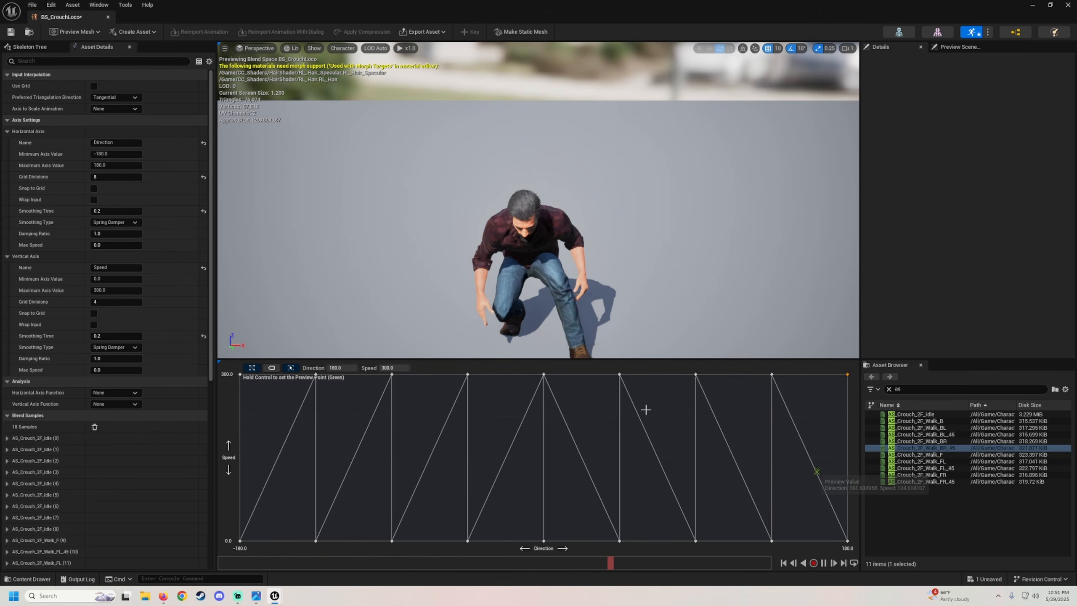
# Save BS_CrouchLoco and close the blend space editor.
pyautogui.click(11, 32)
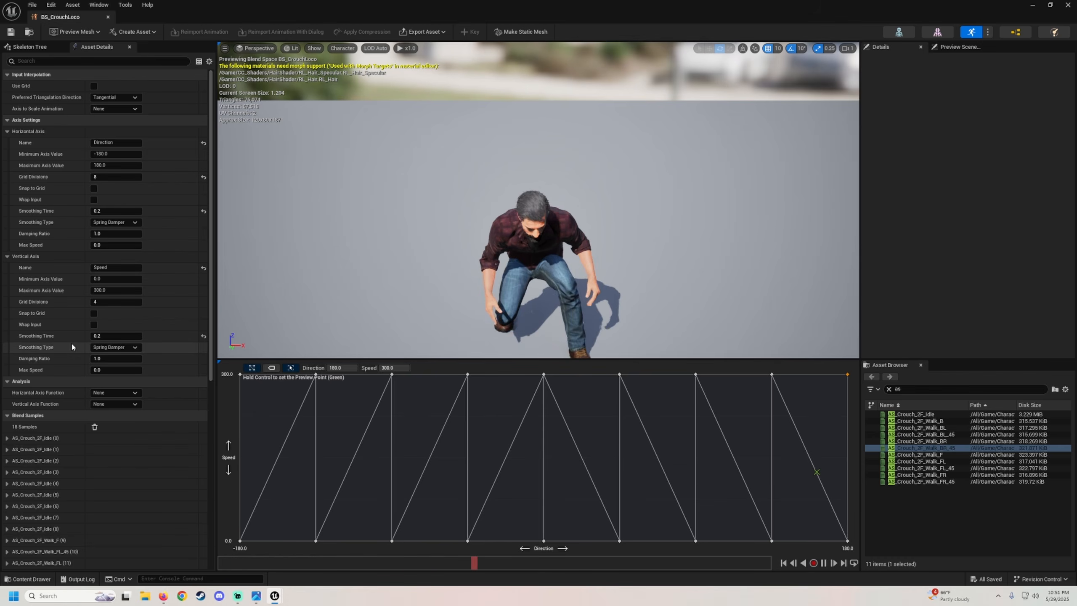
pyautogui.scroll(-1, 47, 472)
pyautogui.scroll(-12, 46, 472)
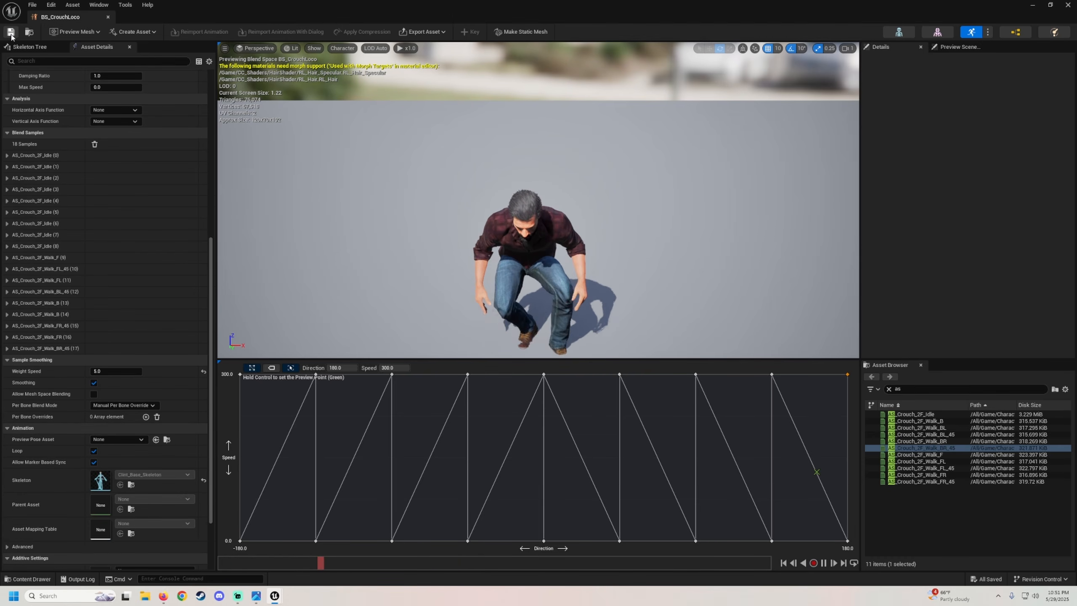
pyautogui.click(1067, 5)
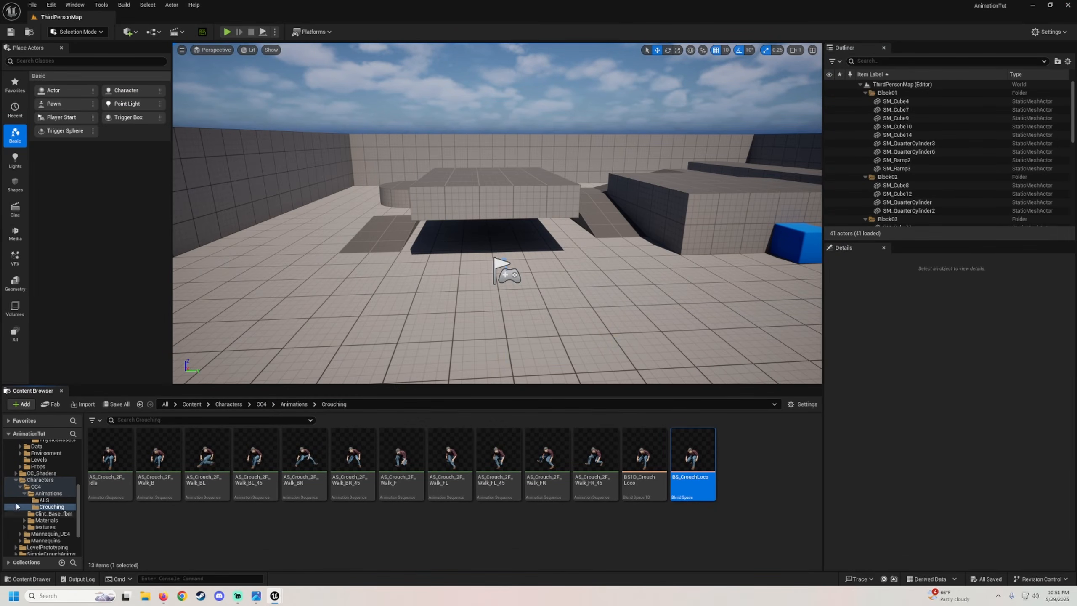
# Open the ABP_Clint animation blueprint from the Characters > CC4 > Animations folder.
pyautogui.click(16, 480)
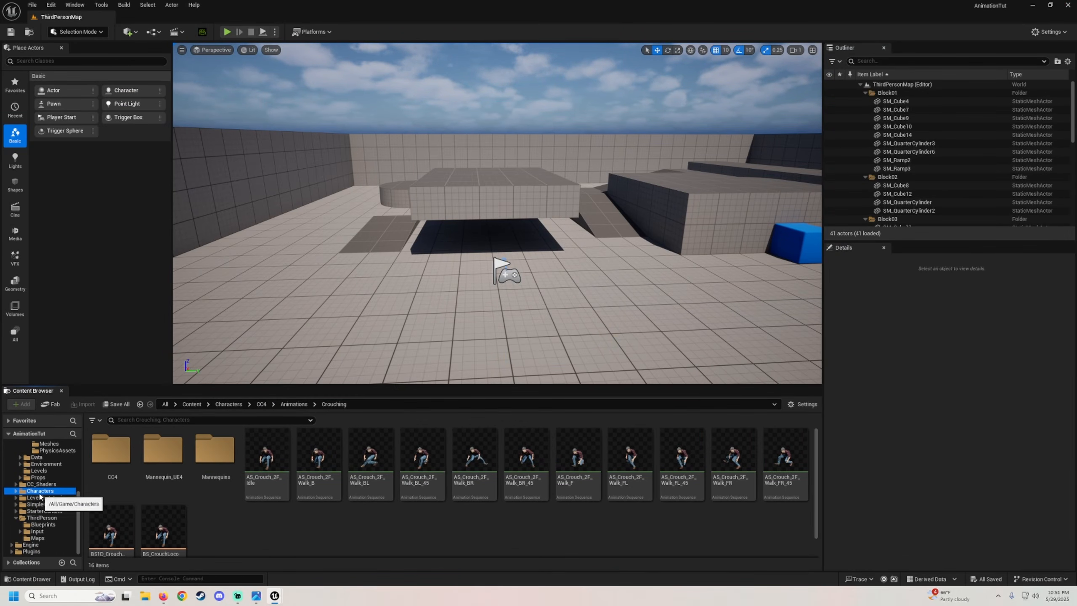
pyautogui.doubleClick(110, 449)
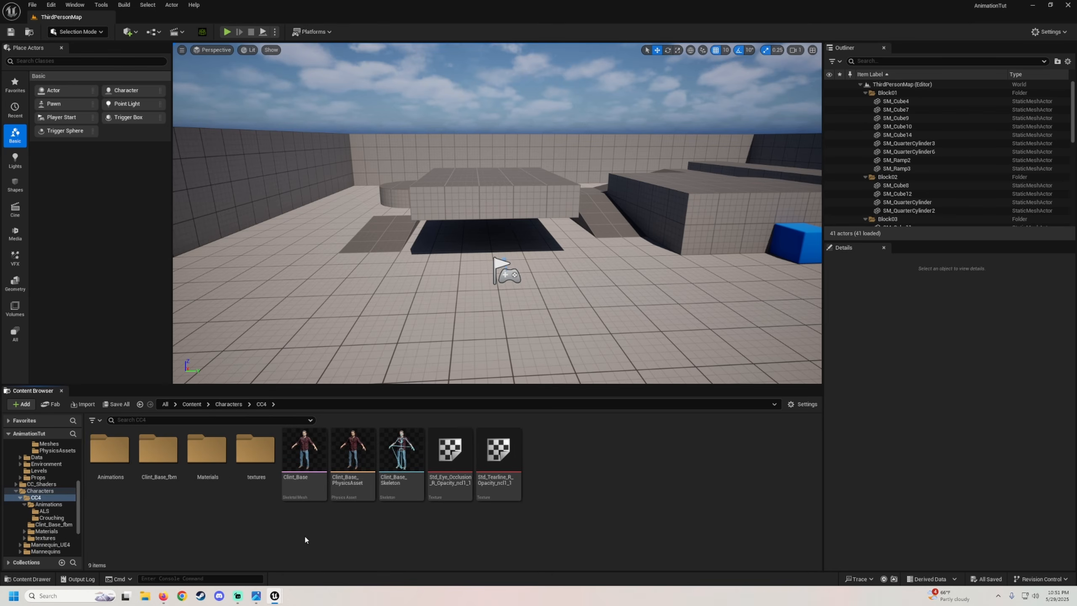
pyautogui.doubleClick(110, 452)
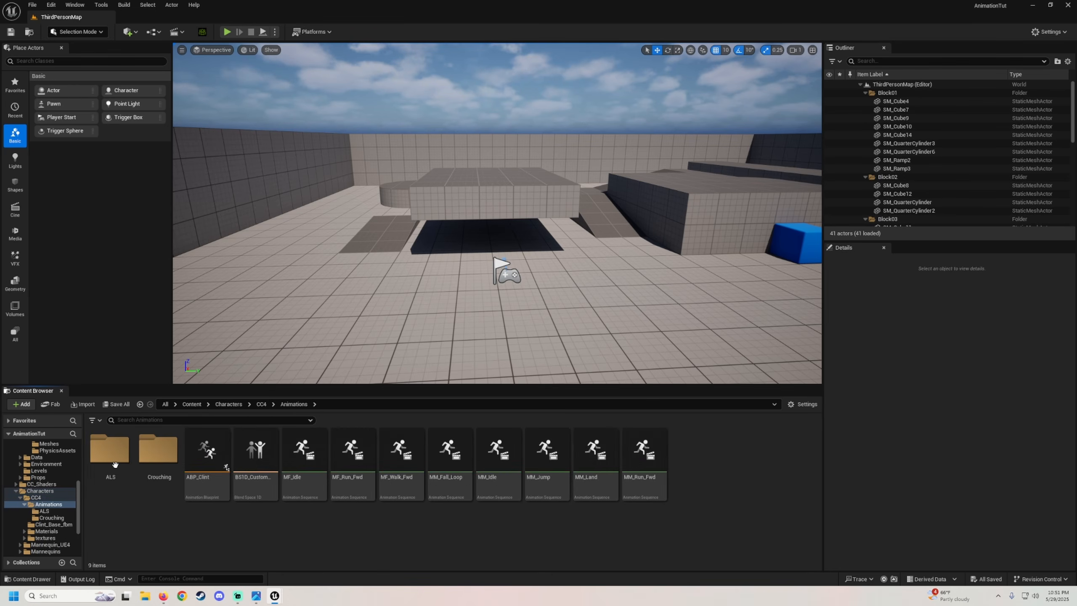
pyautogui.doubleClick(212, 492)
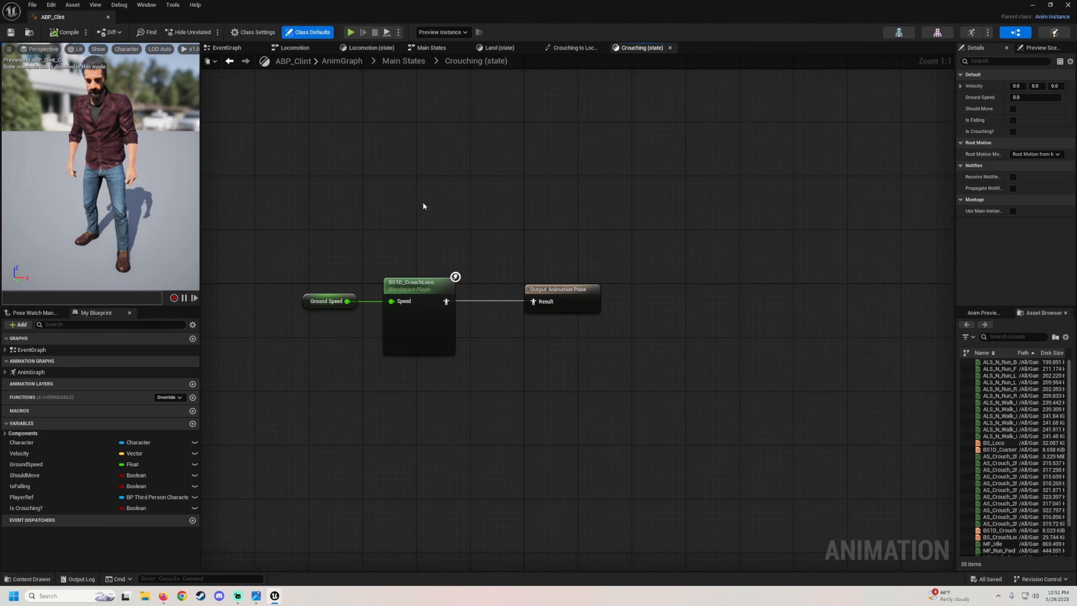
# Close the open state and graph tabs so only the EventGraph remains.
pyautogui.scroll(-1, 422, 206)
pyautogui.moveTo(422, 206); pyautogui.dragTo(470, 173, button='right')
pyautogui.click(536, 47)
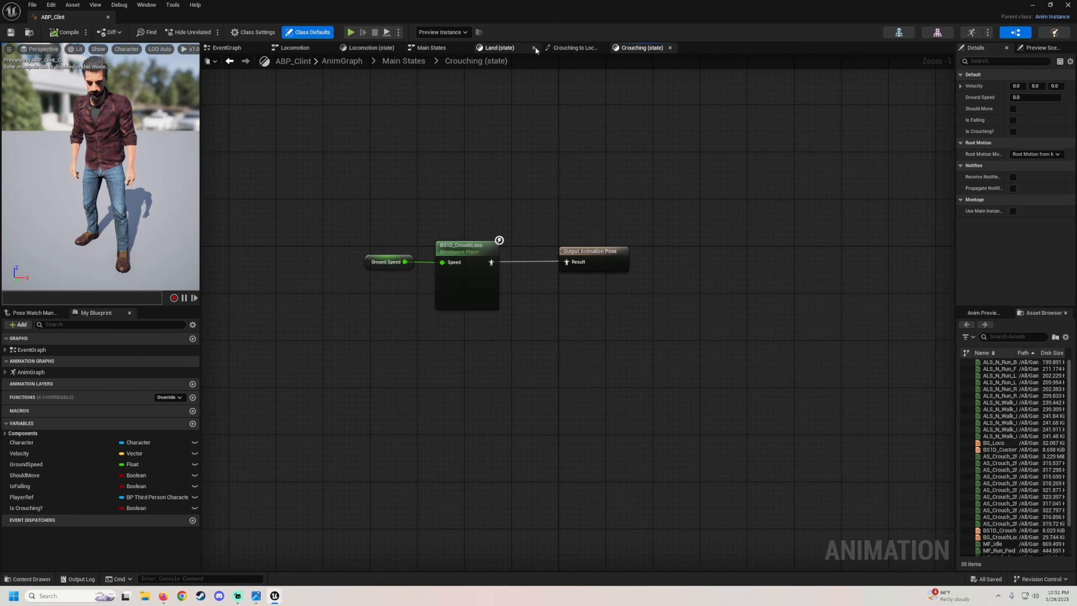
pyautogui.click(537, 46)
pyautogui.click(533, 48)
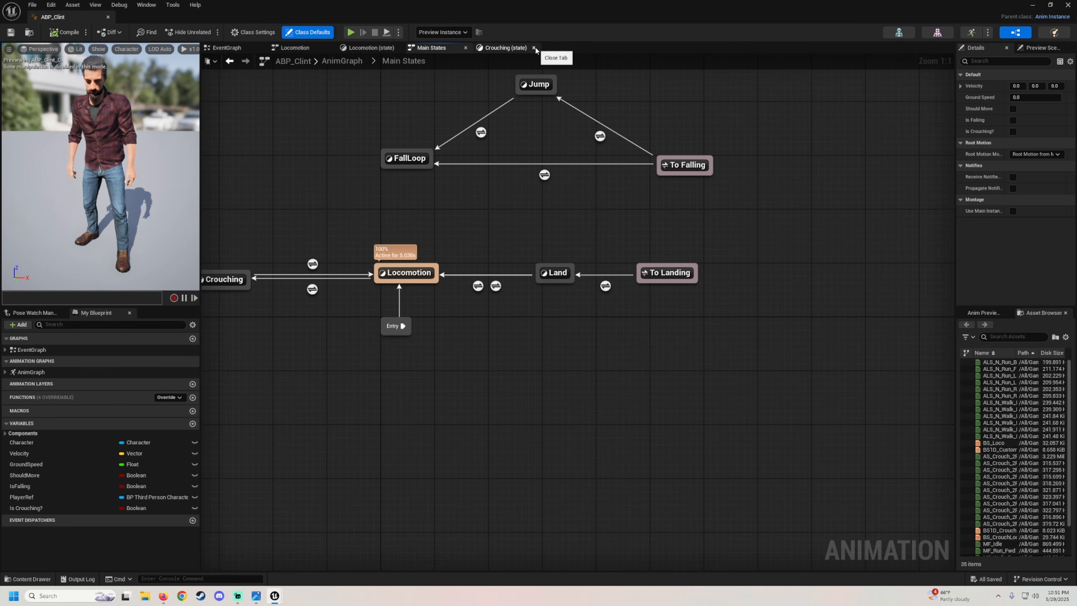
pyautogui.click(466, 48)
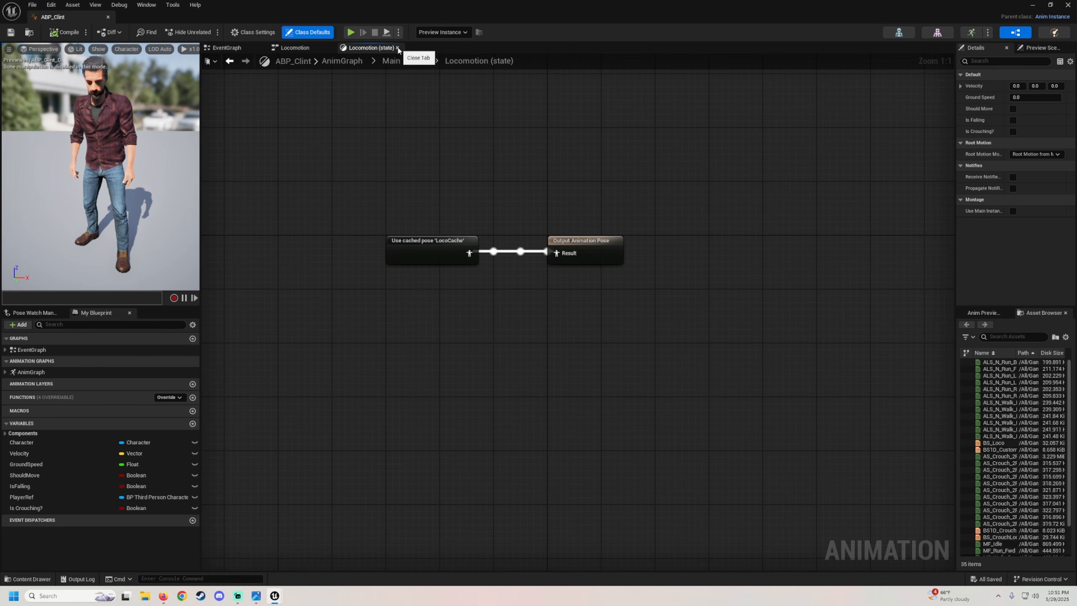
pyautogui.click(397, 48)
pyautogui.click(329, 48)
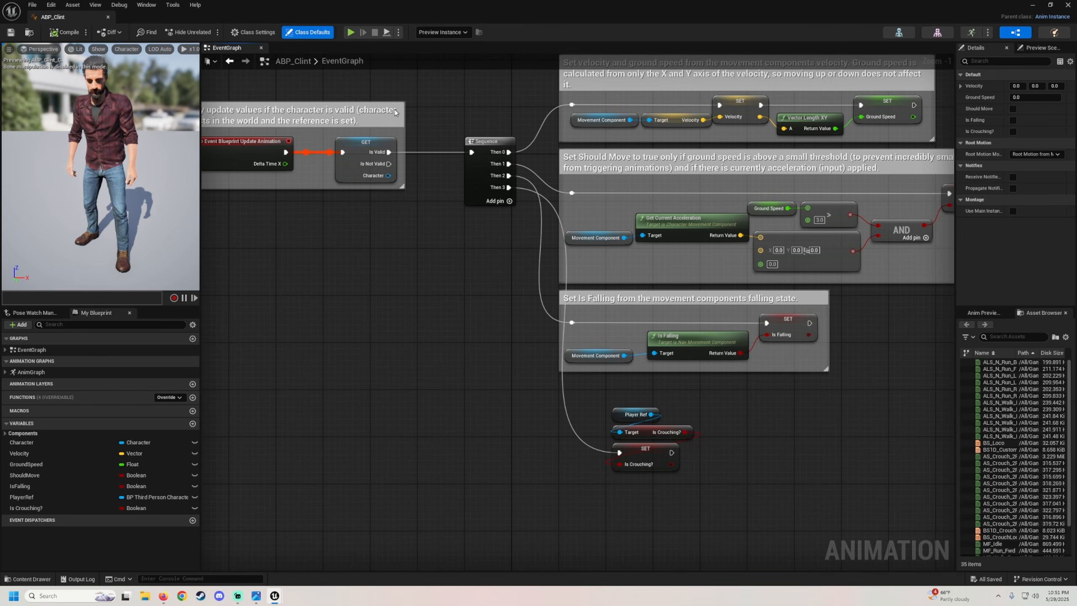
# Move the Set Is Crouching nodes lower, clear of the event graph's comment blocks.
pyautogui.scroll(-2, 525, 360)
pyautogui.moveTo(523, 358); pyautogui.dragTo(369, 229, button='right')
pyautogui.moveTo(377, 181); pyautogui.dragTo(403, 269, button='right')
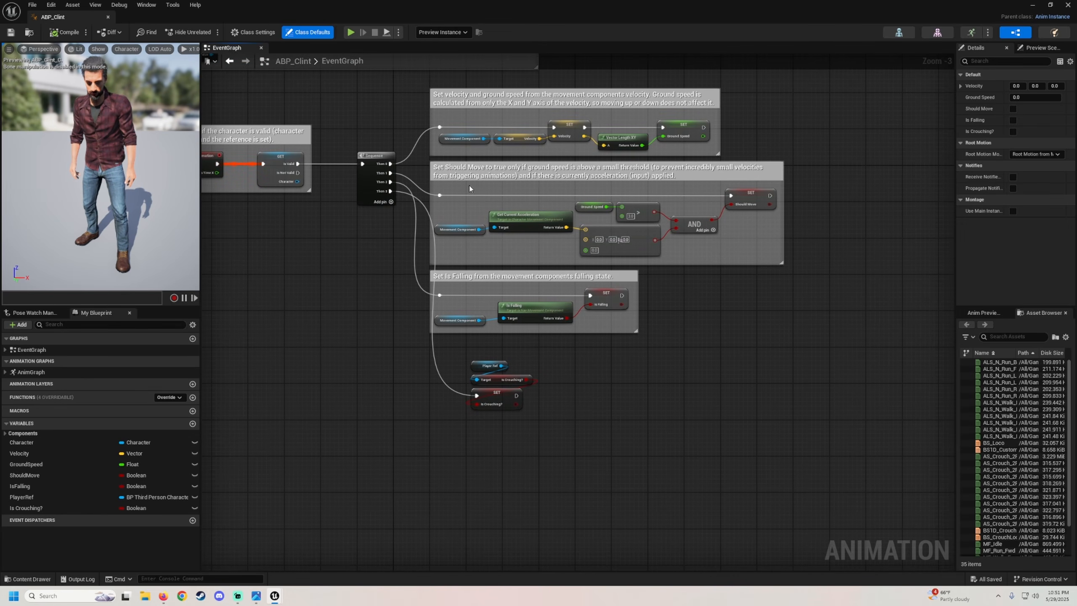
pyautogui.moveTo(413, 91); pyautogui.dragTo(826, 420)
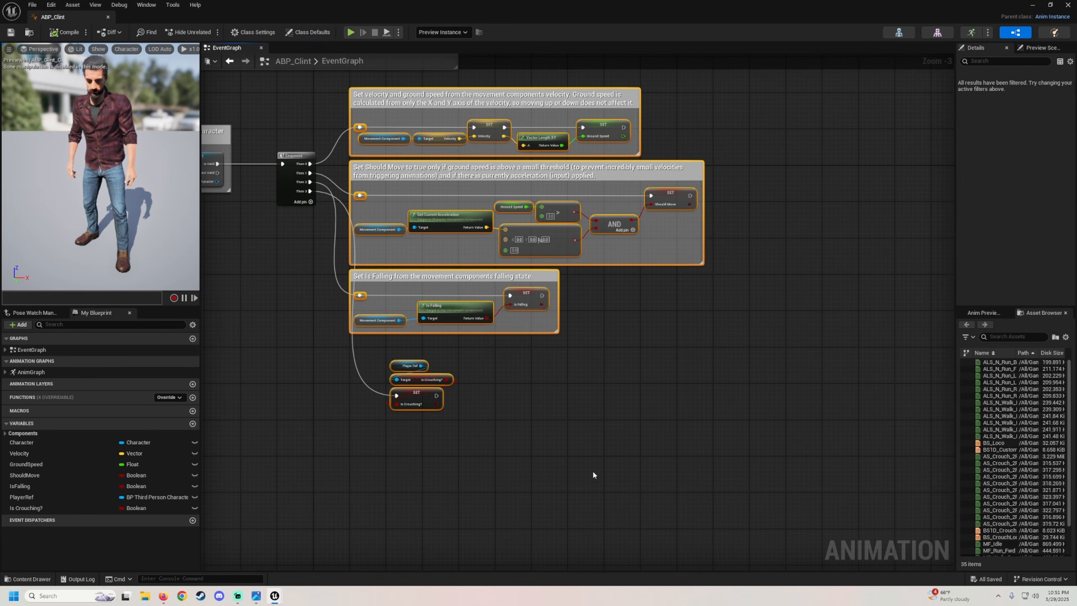
pyautogui.moveTo(539, 459); pyautogui.dragTo(394, 354)
pyautogui.moveTo(686, 434); pyautogui.dragTo(723, 378, button='right')
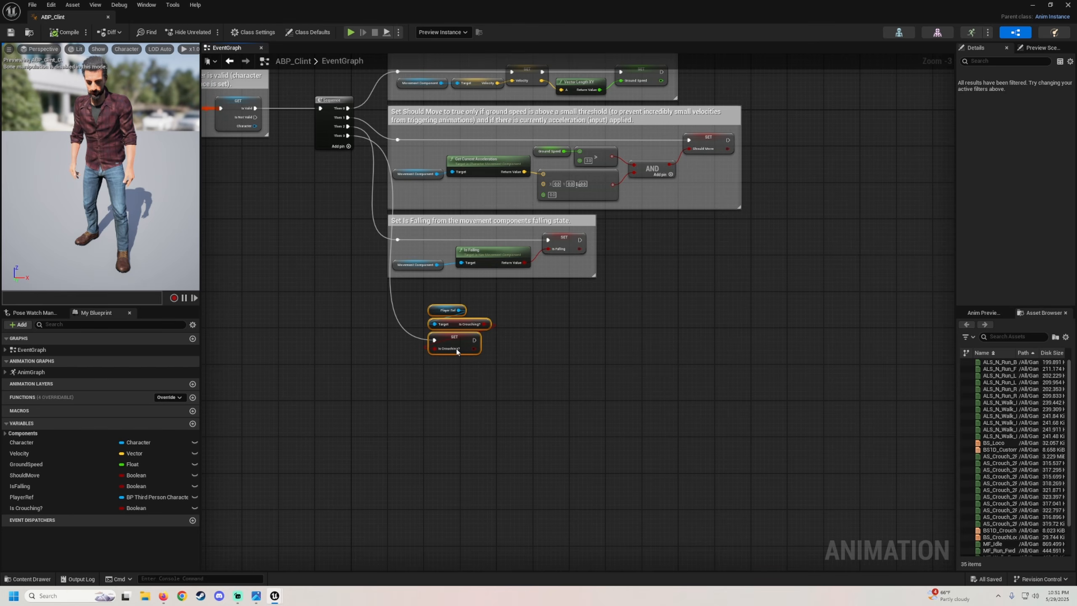
pyautogui.moveTo(457, 350); pyautogui.dragTo(456, 484)
# Add a fifth output pin to the Sequence node and rewire the Is Crouching set node to Then 4.
pyautogui.scroll(1, 560, 369)
pyautogui.scroll(1, 390, 197)
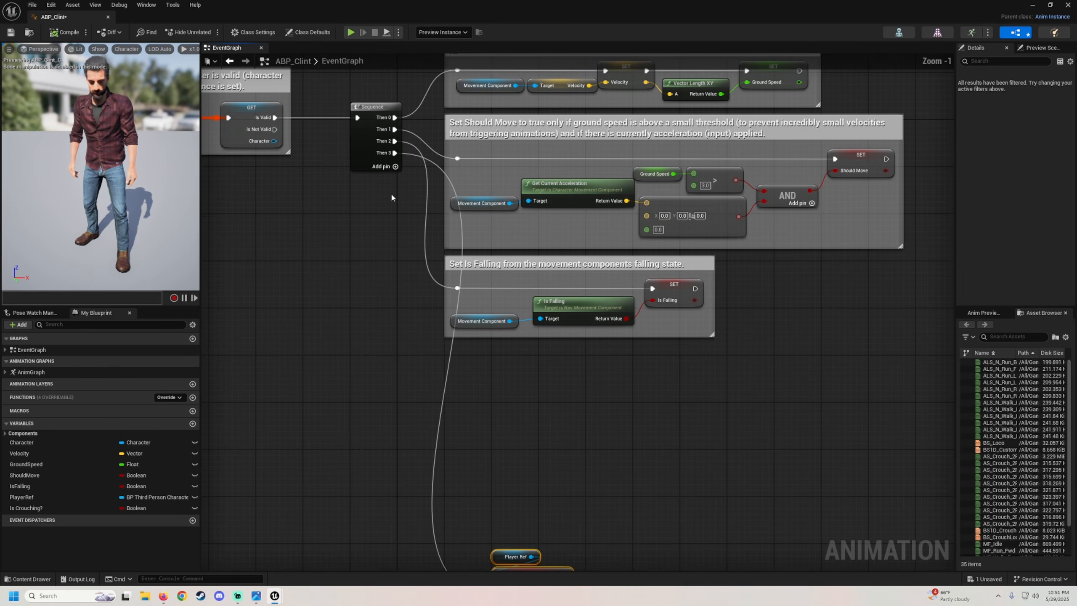
pyautogui.click(397, 166)
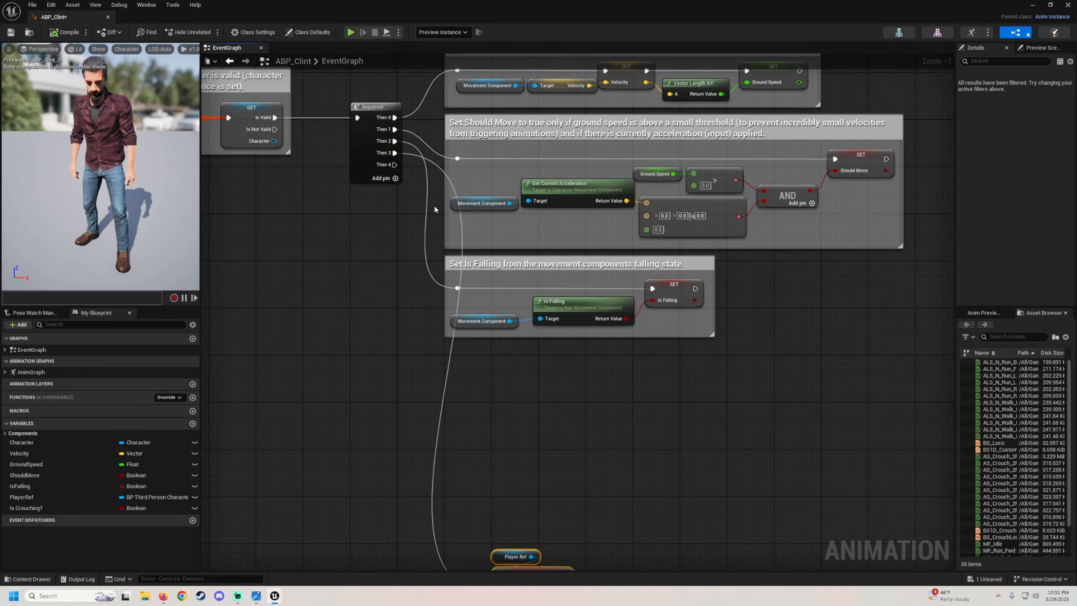
pyautogui.keyDown('alt'); pyautogui.click(394, 153); pyautogui.keyUp('alt')
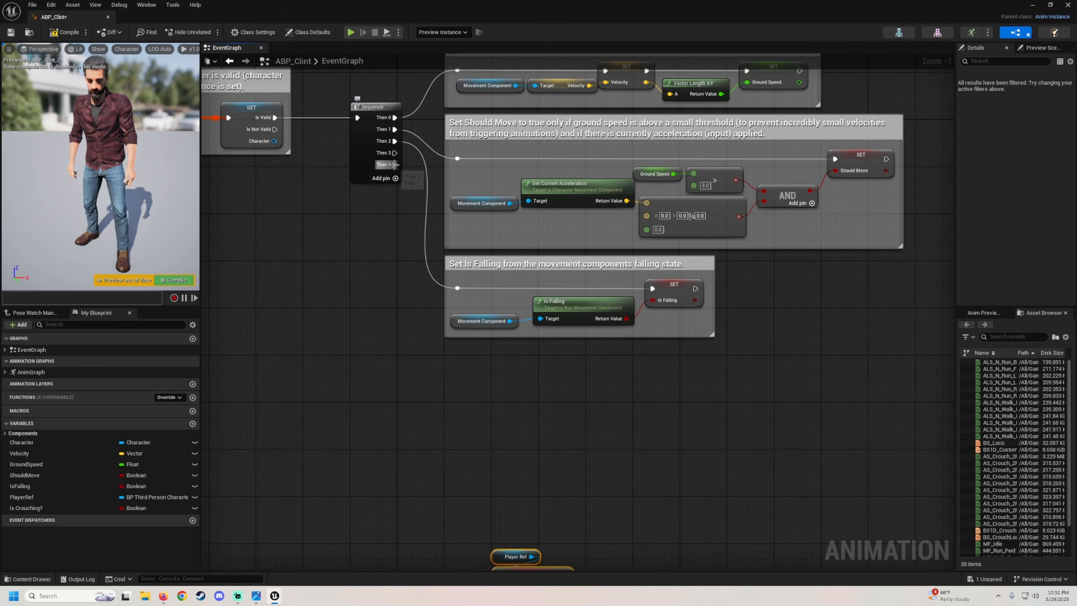
pyautogui.moveTo(394, 165); pyautogui.dragTo(498, 451)
pyautogui.moveTo(492, 387); pyautogui.dragTo(491, 386)
pyautogui.moveTo(525, 446); pyautogui.dragTo(525, 462)
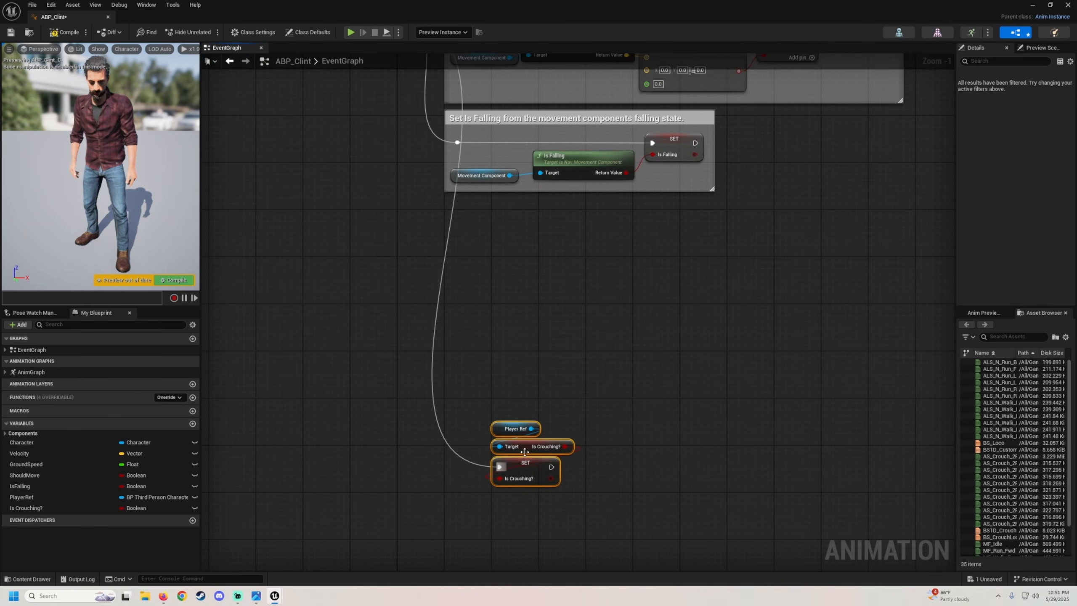
# Place getter nodes for the Character and Velocity variables in the event graph.
pyautogui.moveTo(552, 344); pyautogui.dragTo(531, 317, button='right')
pyautogui.moveTo(519, 267); pyautogui.dragTo(519, 223, button='right')
pyautogui.moveTo(17, 444); pyautogui.dragTo(474, 270)
pyautogui.click(497, 282)
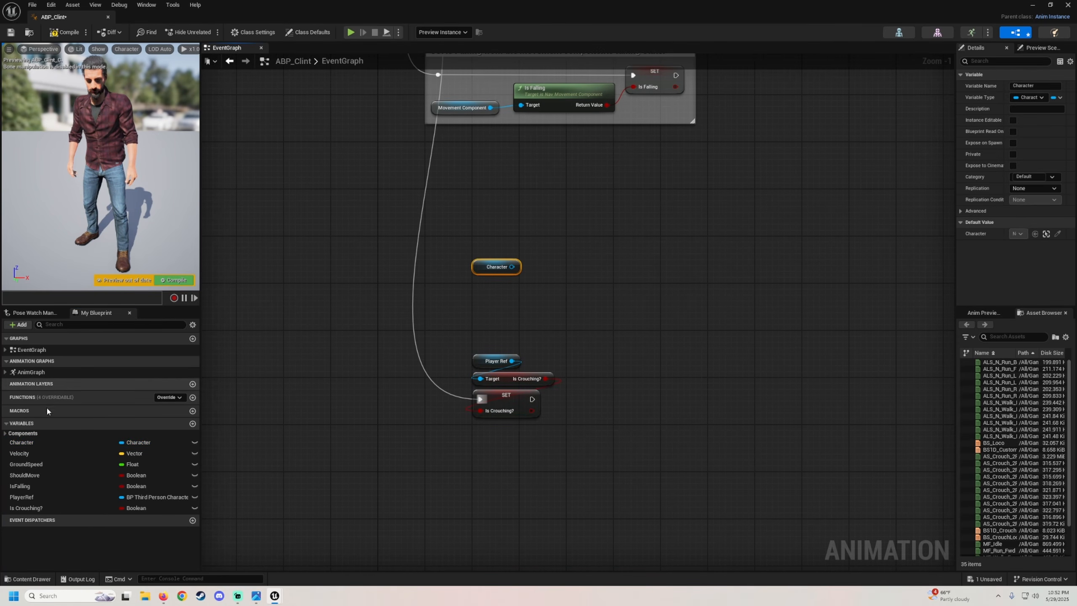
pyautogui.click(42, 453)
pyautogui.moveTo(483, 210); pyautogui.dragTo(483, 212)
pyautogui.click(497, 225)
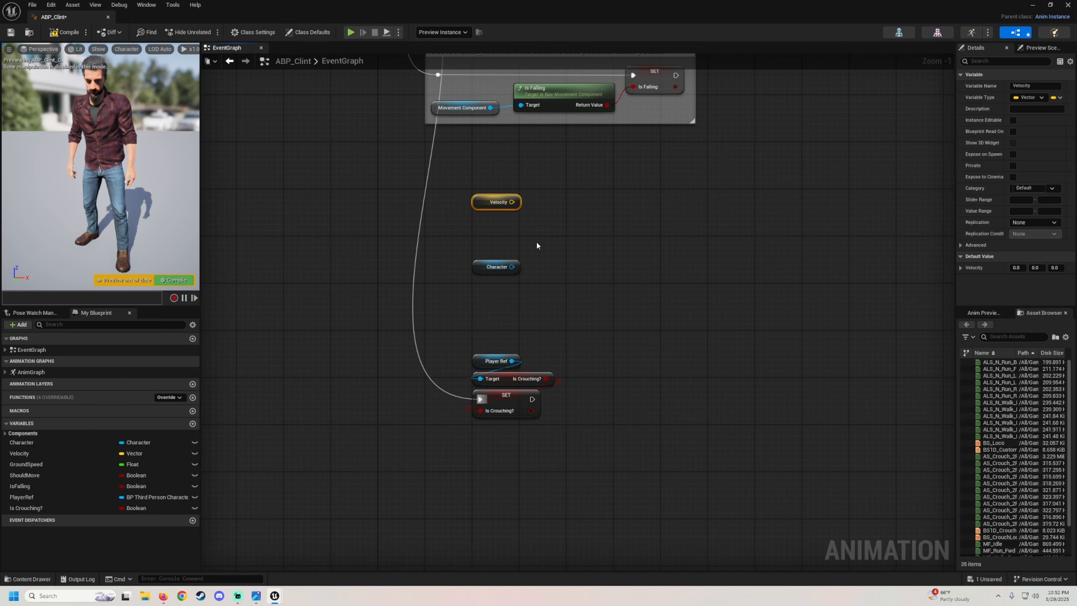
# Add a Get Actor Rotation node driven by the Character reference.
pyautogui.moveTo(536, 245); pyautogui.dragTo(482, 274, button='right')
pyautogui.moveTo(457, 296); pyautogui.dragTo(501, 300)
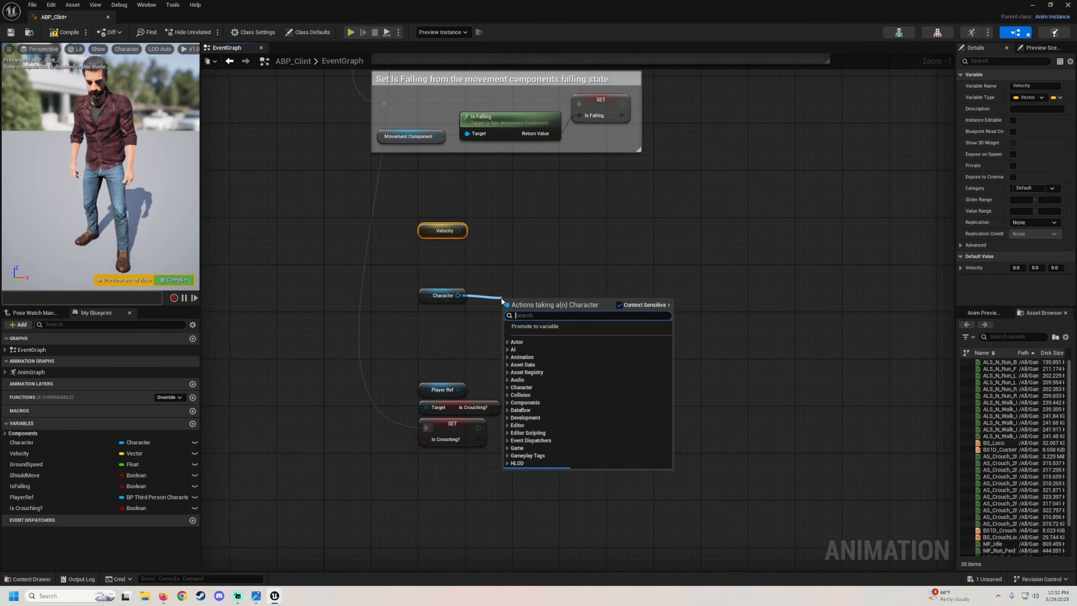
pyautogui.write('get actor')
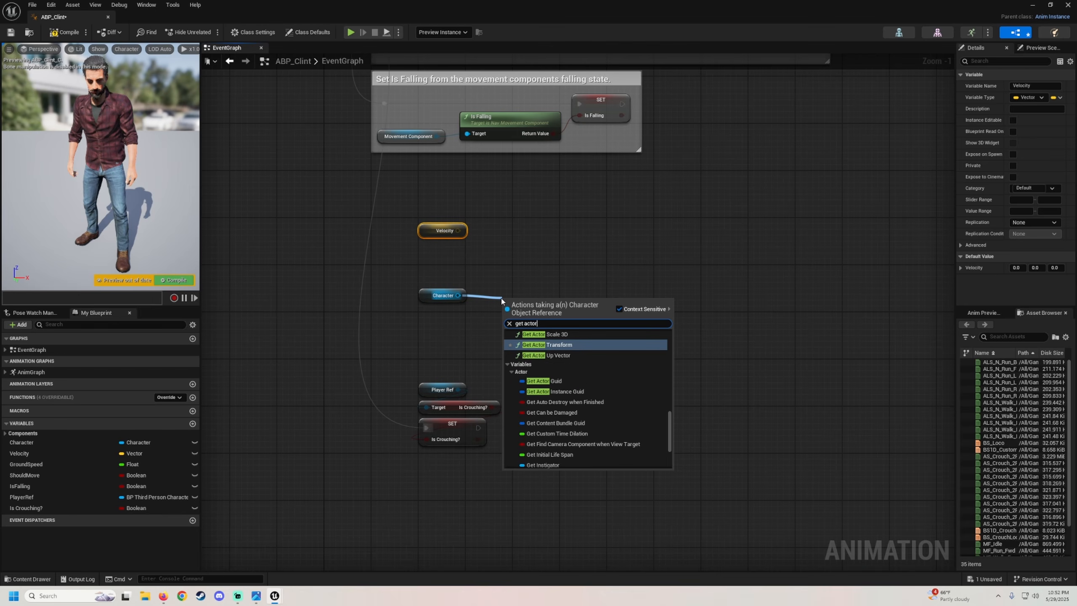
pyautogui.write(' rotation')
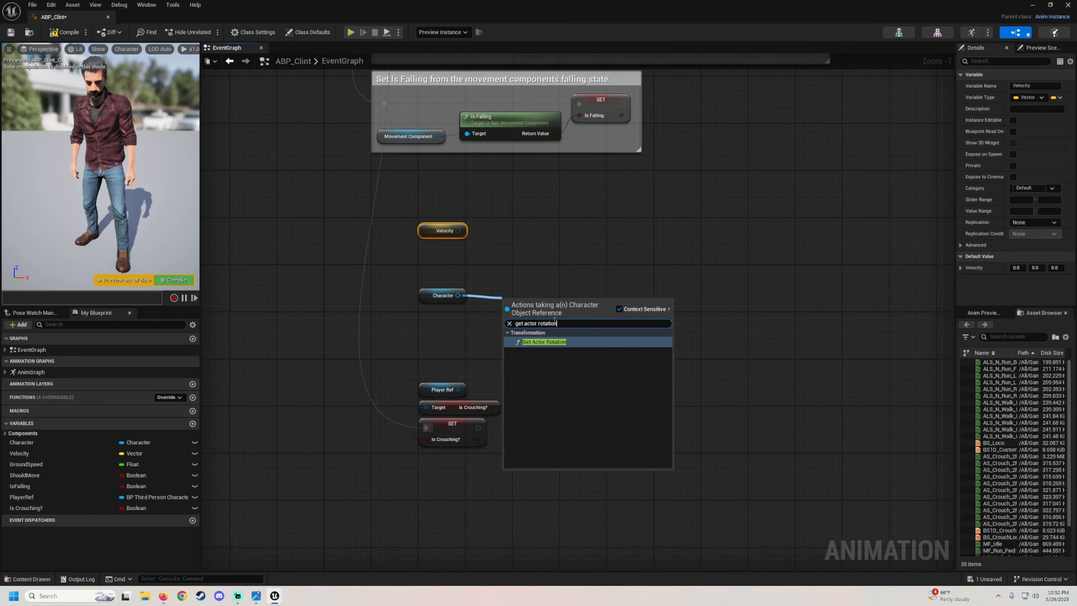
pyautogui.click(542, 345)
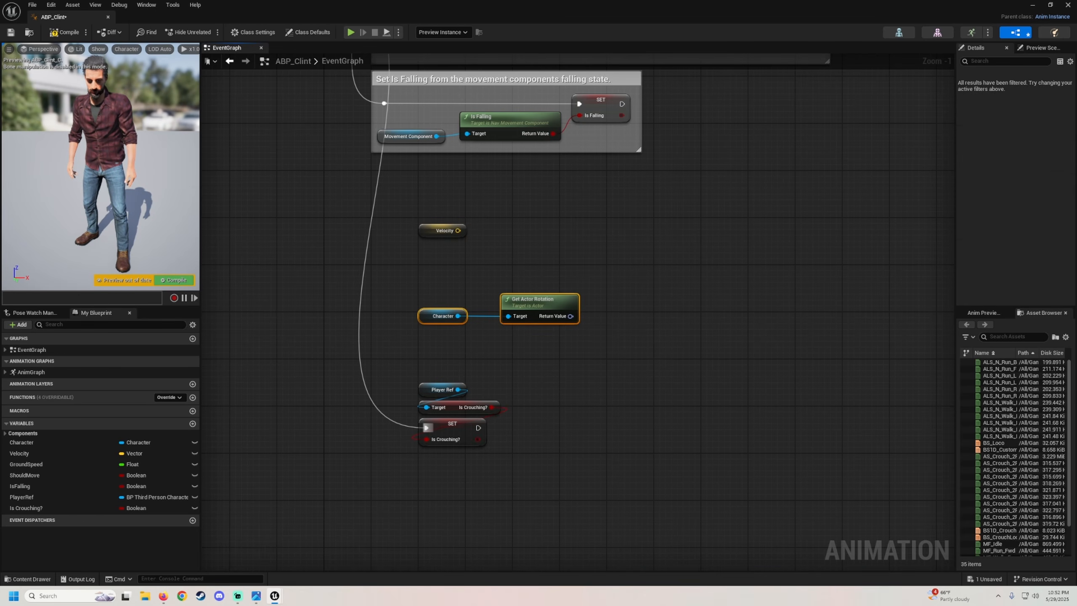
# Add a Calculate Direction node fed by Velocity, with the actor rotation connected to Base Rotation.
pyautogui.moveTo(542, 237); pyautogui.dragTo(545, 268, button='right')
pyautogui.click(545, 268)
pyautogui.moveTo(460, 262); pyautogui.dragTo(555, 269)
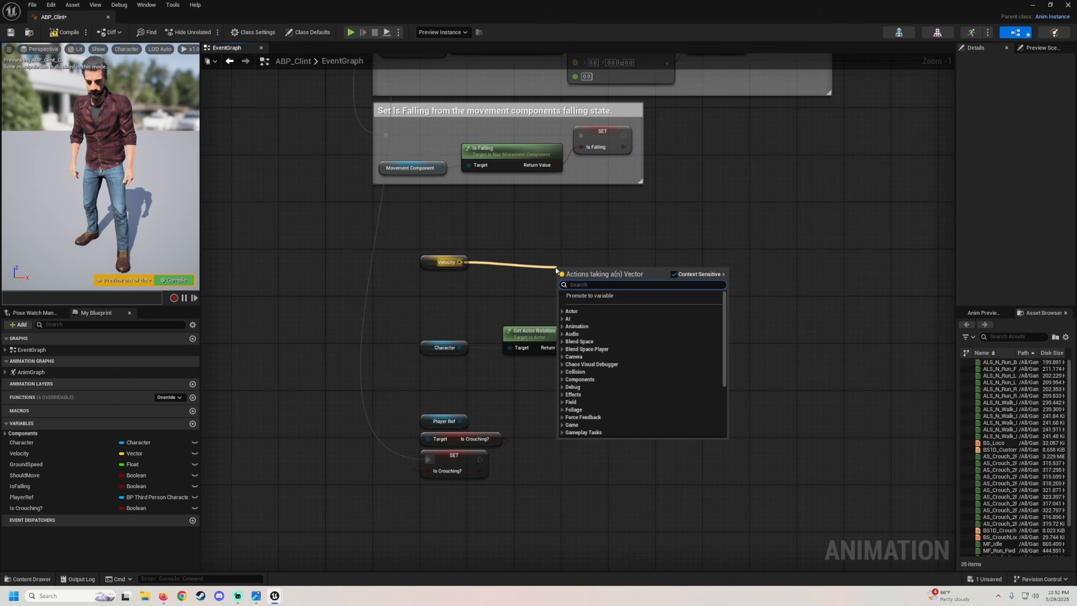
pyautogui.write('calcul')
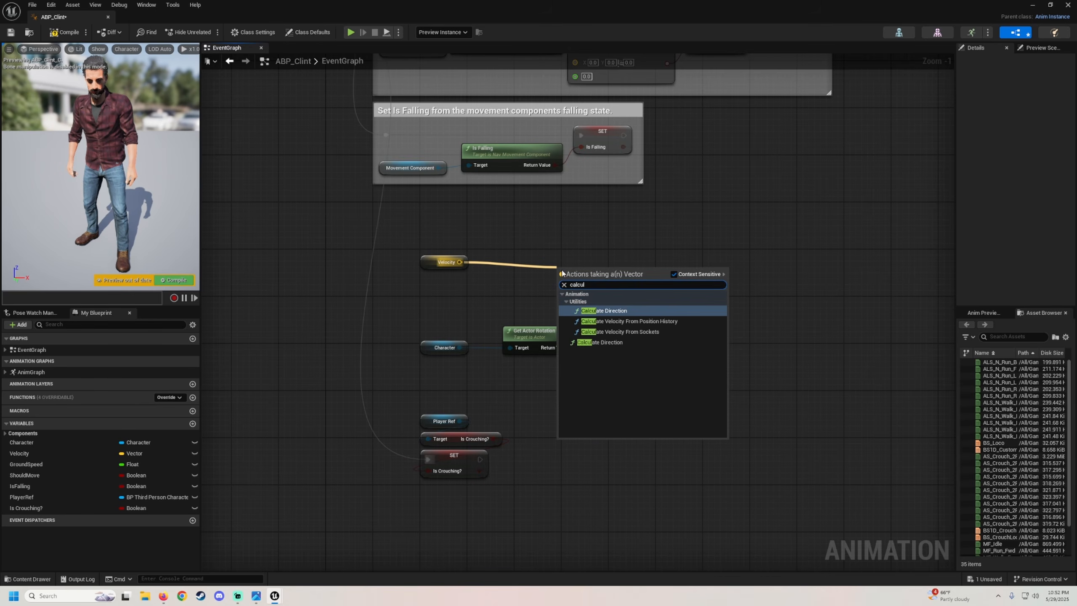
pyautogui.click(603, 311)
pyautogui.moveTo(589, 257); pyautogui.dragTo(583, 257)
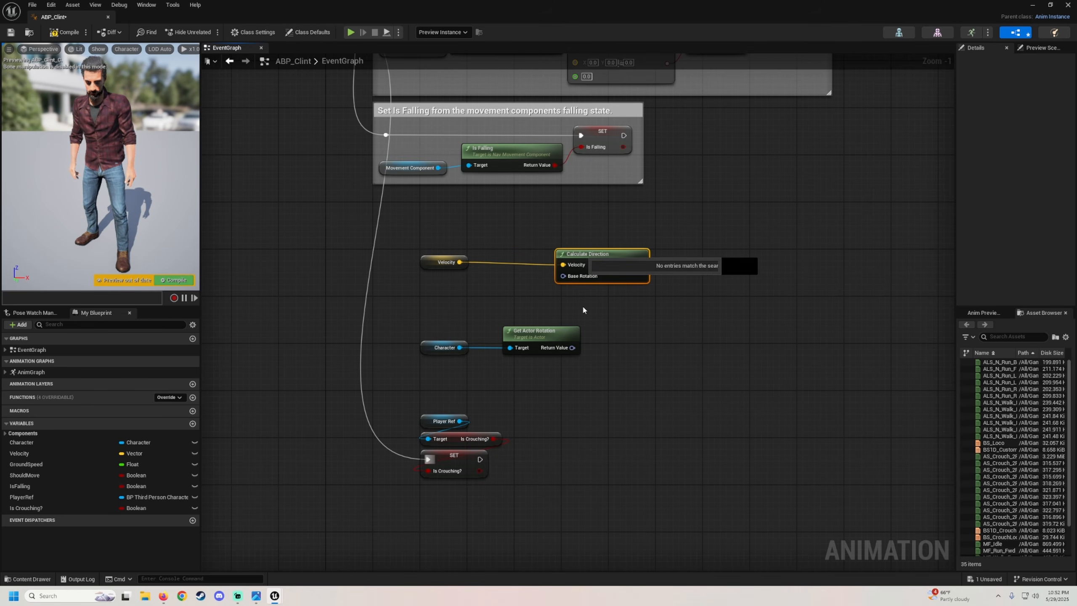
pyautogui.moveTo(572, 348); pyautogui.dragTo(563, 276)
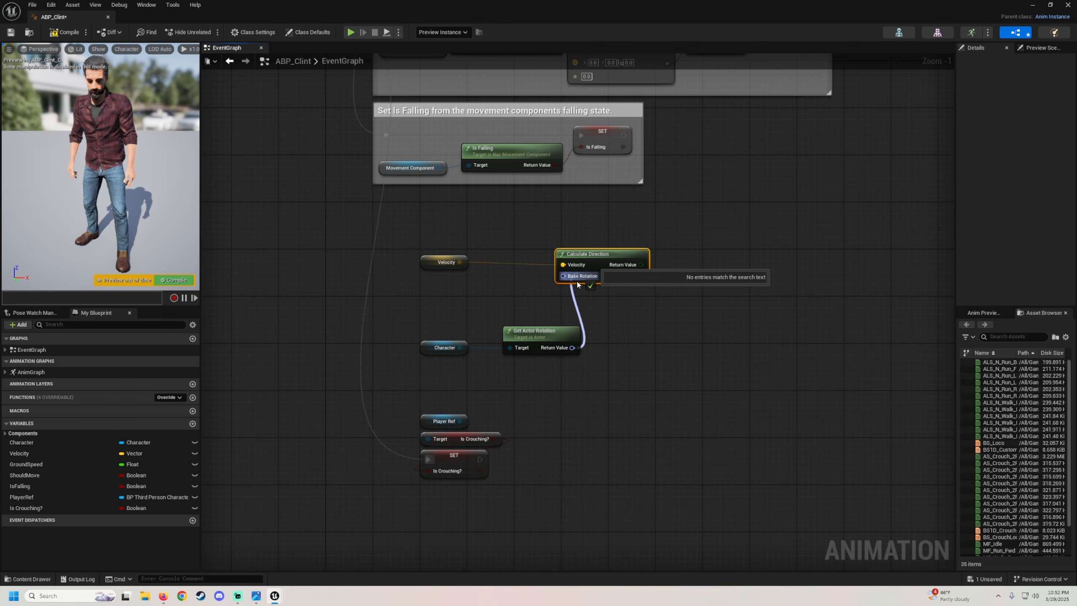
# Promote Calculate Direction's return value to a new float variable named Direction.
pyautogui.moveTo(549, 371); pyautogui.dragTo(420, 316)
pyautogui.moveTo(527, 331); pyautogui.dragTo(486, 303)
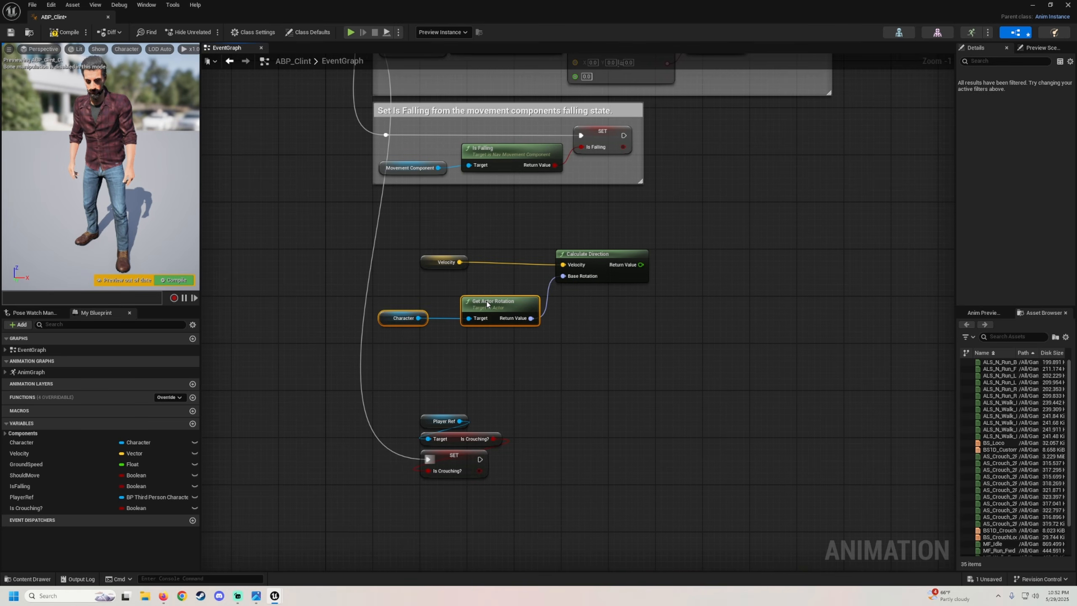
pyautogui.moveTo(633, 286); pyautogui.dragTo(542, 309, button='right')
pyautogui.moveTo(549, 288); pyautogui.dragTo(629, 274)
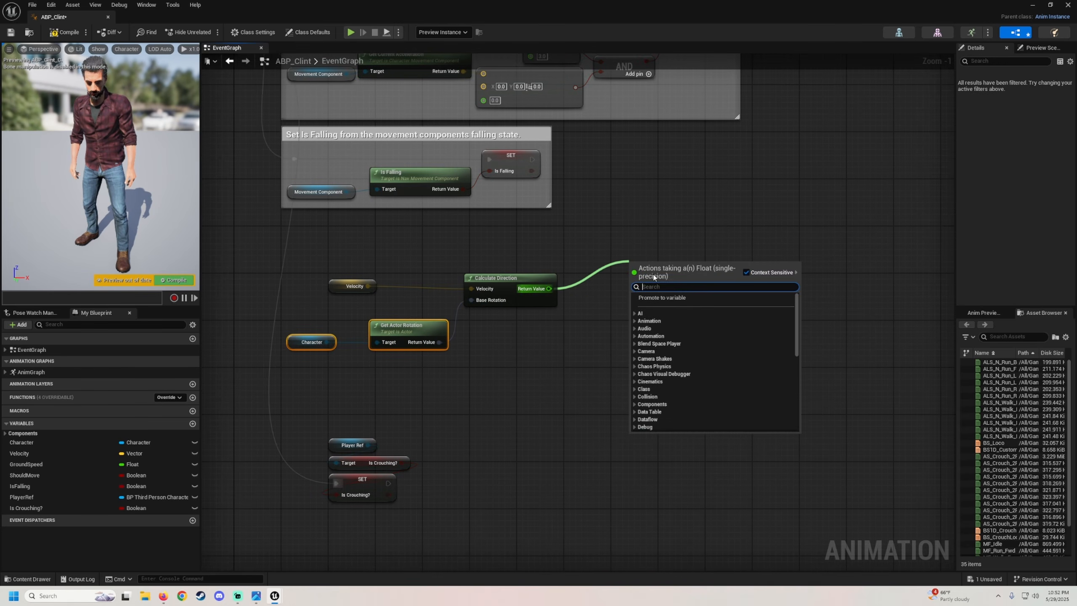
pyautogui.click(658, 299)
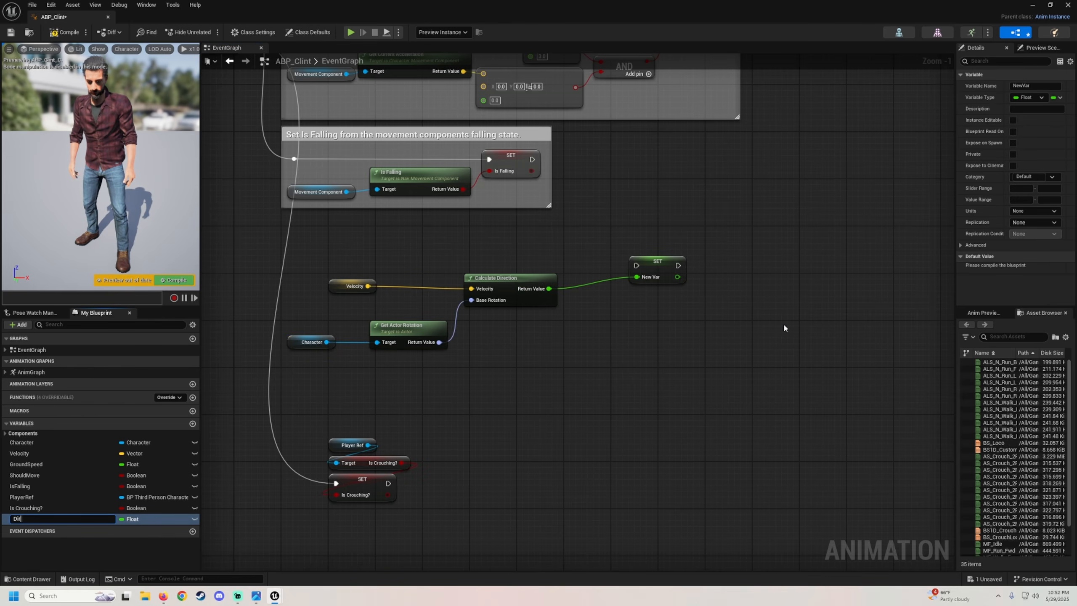
pyautogui.write('Direction')
pyautogui.press('Return')
# Connect the Sequence's Then 3 output to the Set Direction node and tidy the node layout.
pyautogui.moveTo(411, 265); pyautogui.dragTo(512, 397, button='right')
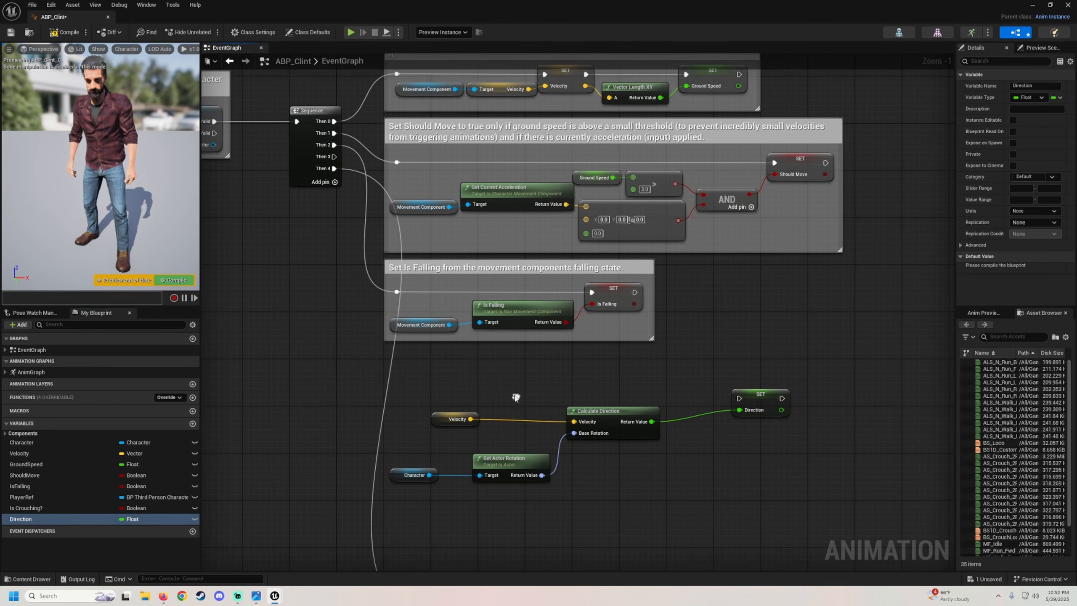
pyautogui.moveTo(332, 155); pyautogui.dragTo(738, 396)
pyautogui.moveTo(369, 395); pyautogui.dragTo(369, 421)
pyautogui.press('q')
pyautogui.moveTo(669, 494); pyautogui.dragTo(671, 453, button='right')
pyautogui.moveTo(582, 481); pyautogui.dragTo(408, 421)
pyautogui.moveTo(430, 477); pyautogui.dragTo(460, 359)
pyautogui.hotkey('shift', 'a')
pyautogui.moveTo(535, 468); pyautogui.dragTo(628, 364)
pyautogui.hotkey('shift', 'a')
pyautogui.moveTo(576, 458); pyautogui.dragTo(423, 360)
pyautogui.press('Right')
pyautogui.press('Right')
pyautogui.press('Right')
pyautogui.press('Right')
pyautogui.press('Right')
pyautogui.press('Right')
pyautogui.press('Right')
pyautogui.press('Right')
pyautogui.press('Right')
pyautogui.press('Right')
pyautogui.press('Right')
pyautogui.press('Right')
pyautogui.press('Right')
pyautogui.press('Right')
# Wrap the direction calculation nodes in a comment titled Direction.
pyautogui.moveTo(848, 474); pyautogui.dragTo(382, 324)
pyautogui.press('c')
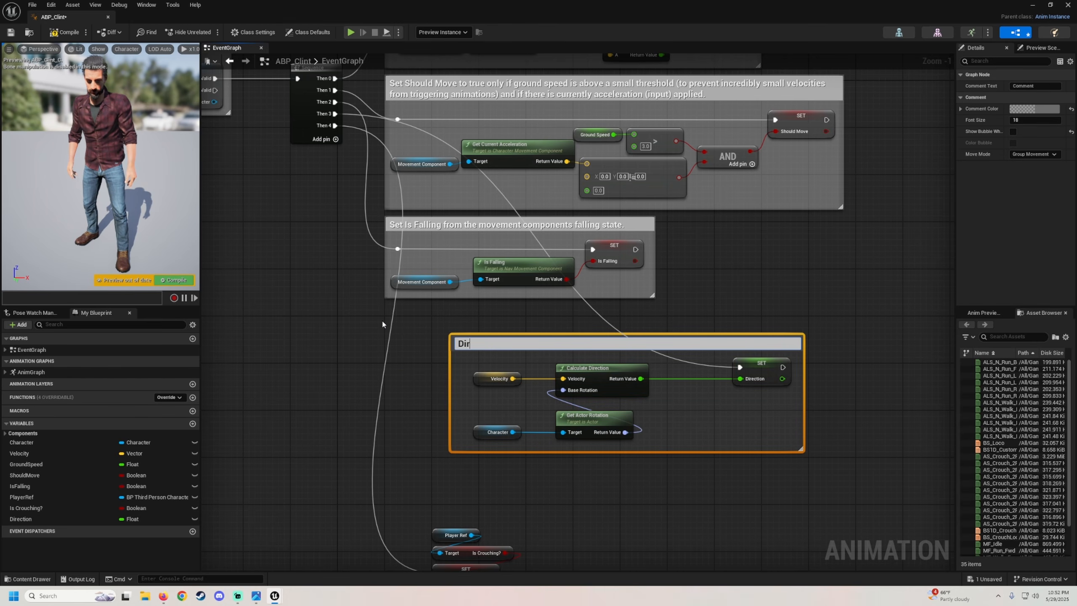
pyautogui.write('Direction')
pyautogui.press('Return')
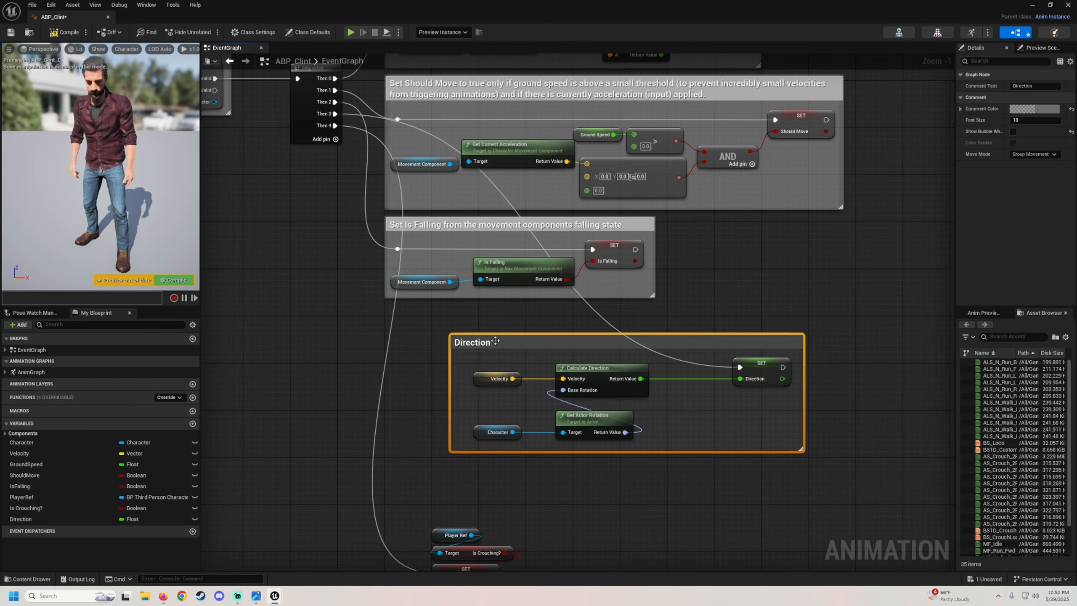
pyautogui.moveTo(495, 341); pyautogui.dragTo(432, 335)
pyautogui.moveTo(521, 381); pyautogui.dragTo(453, 313, button='right')
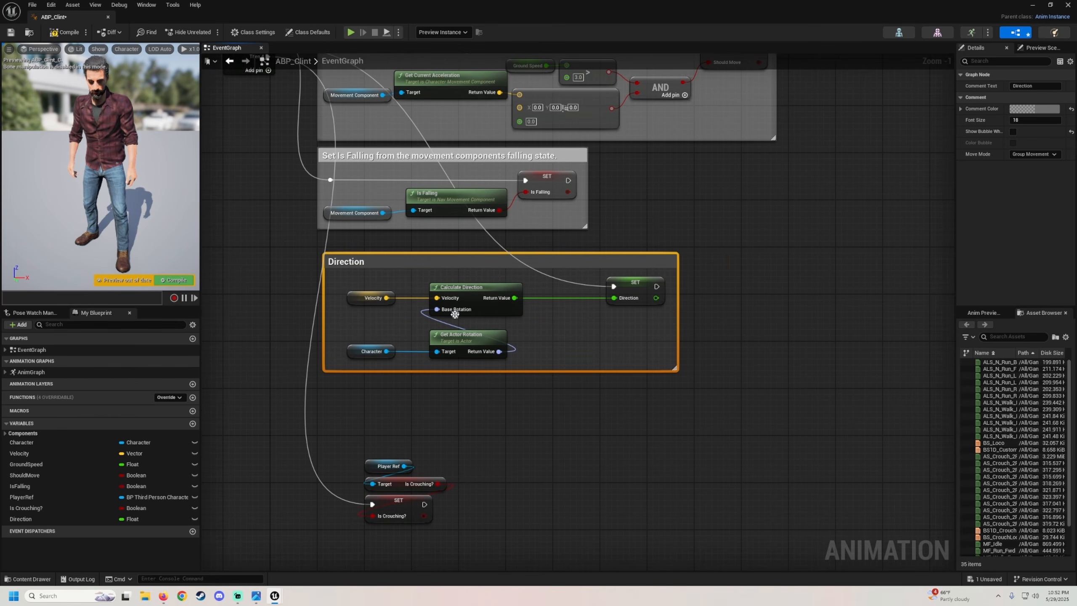
# Adjust the node positions inside the Direction comment and compile the animation blueprint.
pyautogui.moveTo(371, 290); pyautogui.dragTo(460, 307)
pyautogui.click(455, 288)
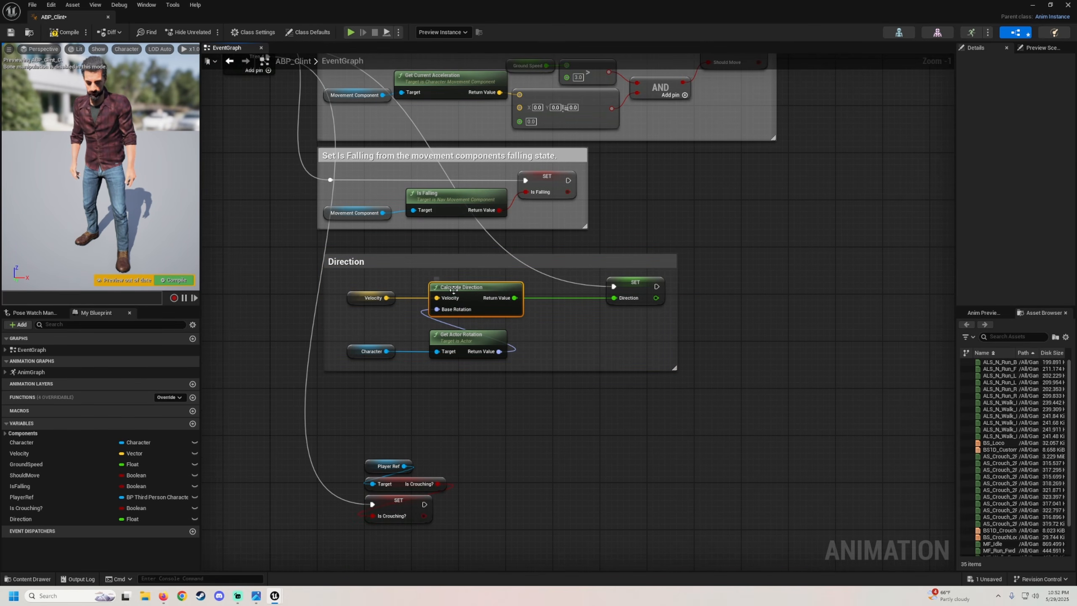
pyautogui.moveTo(359, 339); pyautogui.dragTo(508, 368)
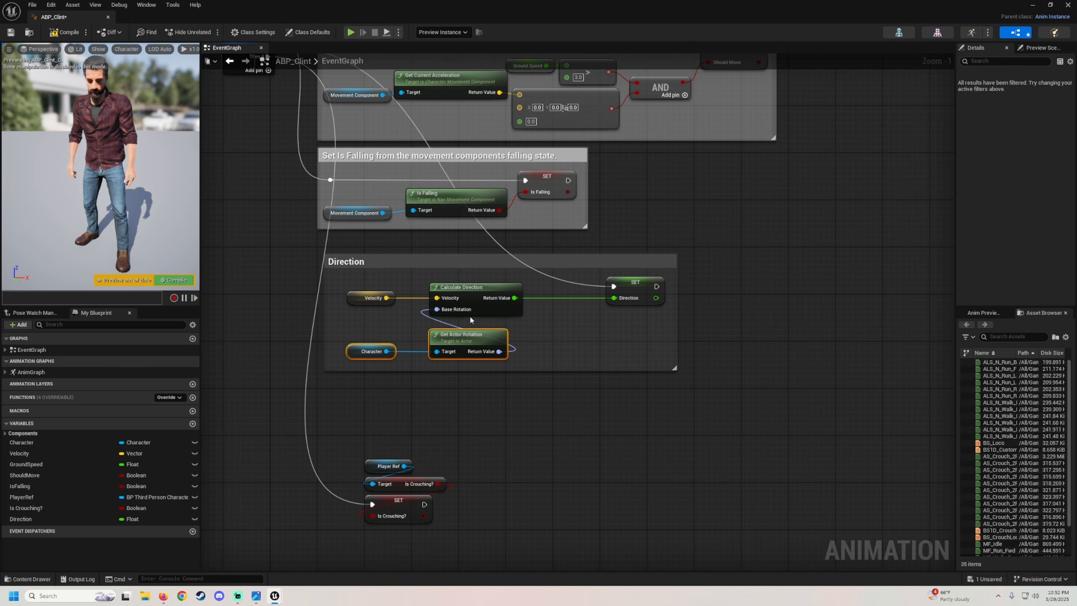
pyautogui.click(436, 286)
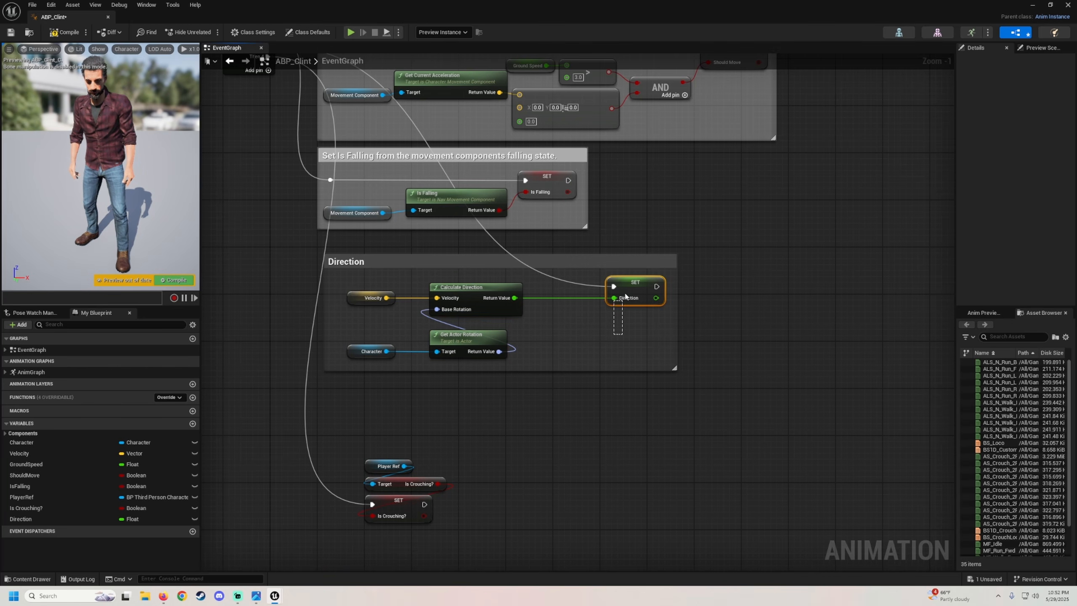
pyautogui.moveTo(640, 289); pyautogui.dragTo(636, 293)
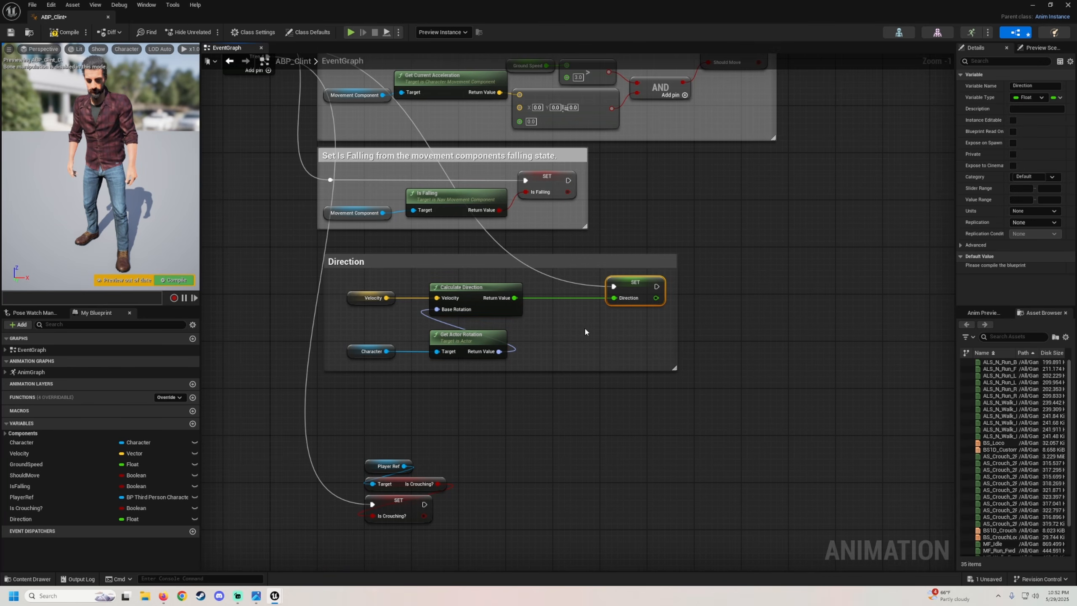
pyautogui.click(64, 34)
# Open the Locomotion state inside the AnimGraph's Locomotion state machine.
pyautogui.doubleClick(32, 372)
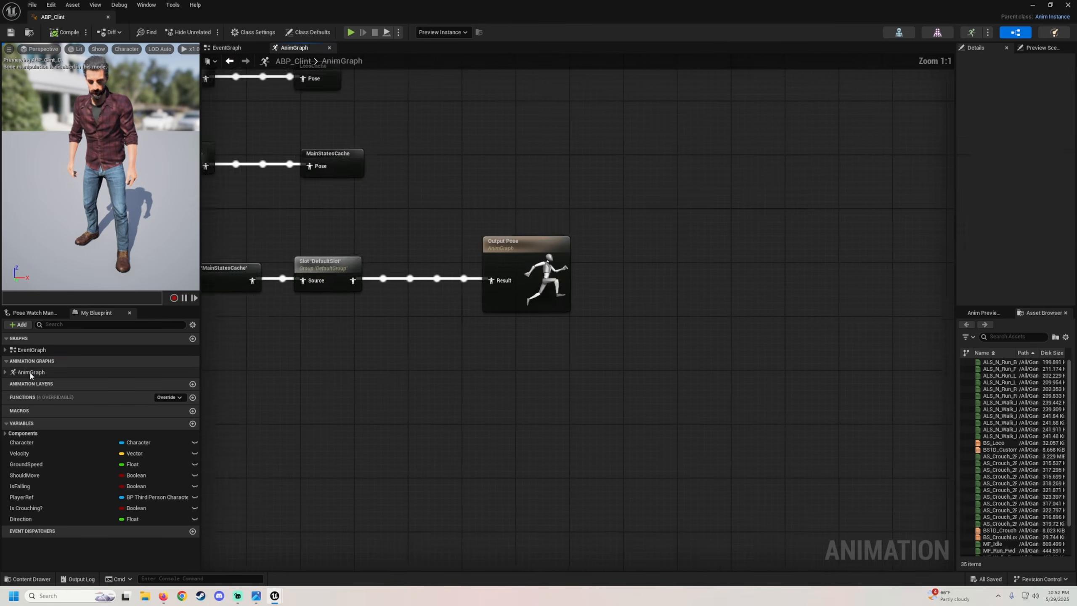
pyautogui.moveTo(432, 326); pyautogui.dragTo(446, 351, button='right')
pyautogui.doubleClick(418, 229)
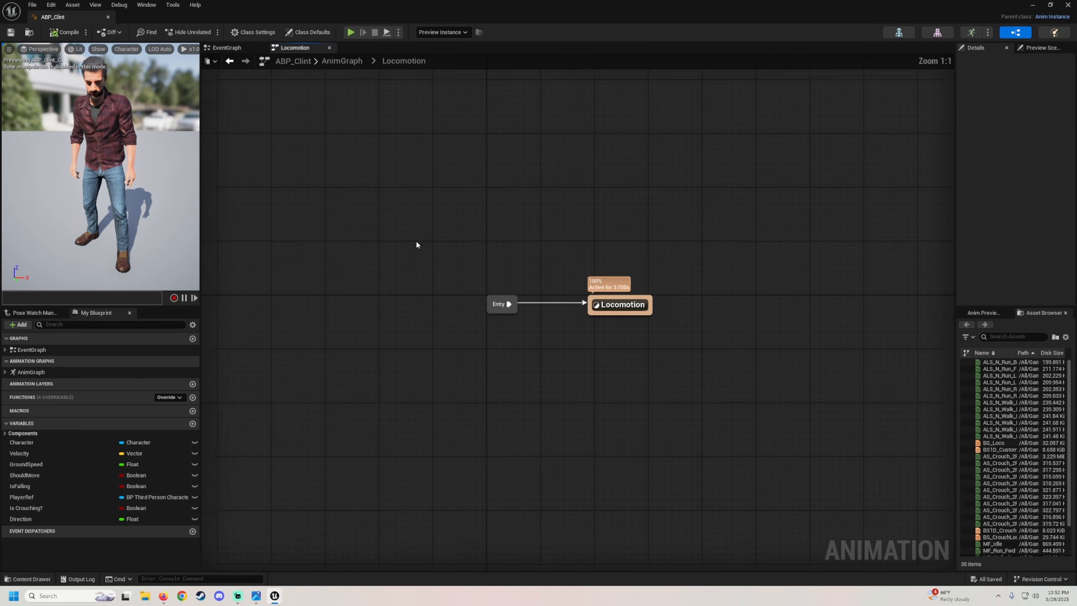
pyautogui.doubleClick(464, 285)
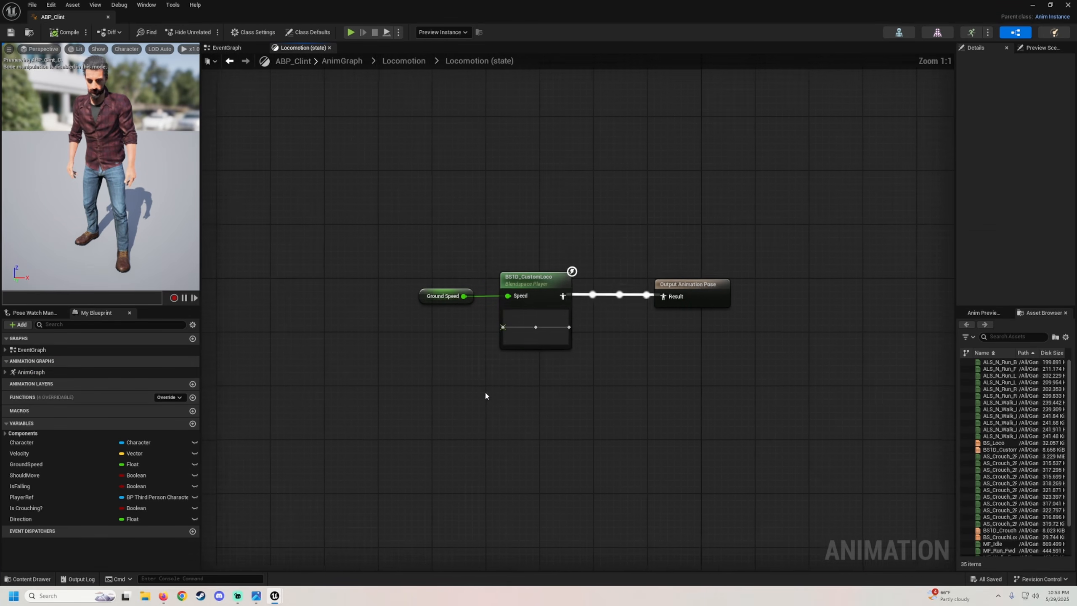
# Search the asset browser for bs and add BS_Loco as a blend space player in the state graph.
pyautogui.moveTo(485, 391); pyautogui.dragTo(437, 352, button='right')
pyautogui.moveTo(480, 357); pyautogui.dragTo(362, 218)
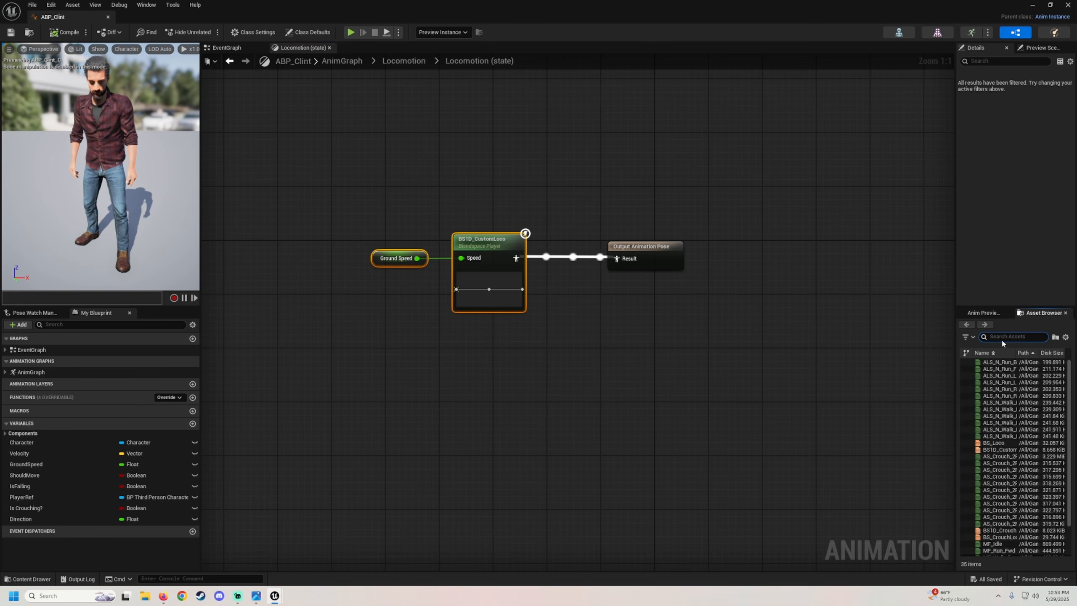
pyautogui.write('bs')
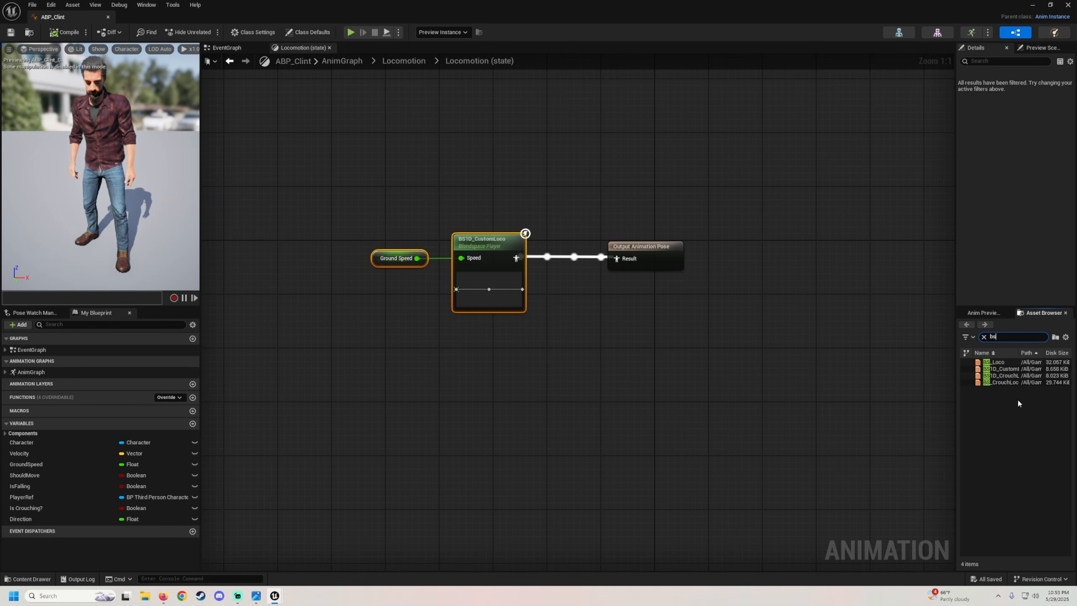
pyautogui.moveTo(1003, 362); pyautogui.dragTo(446, 350)
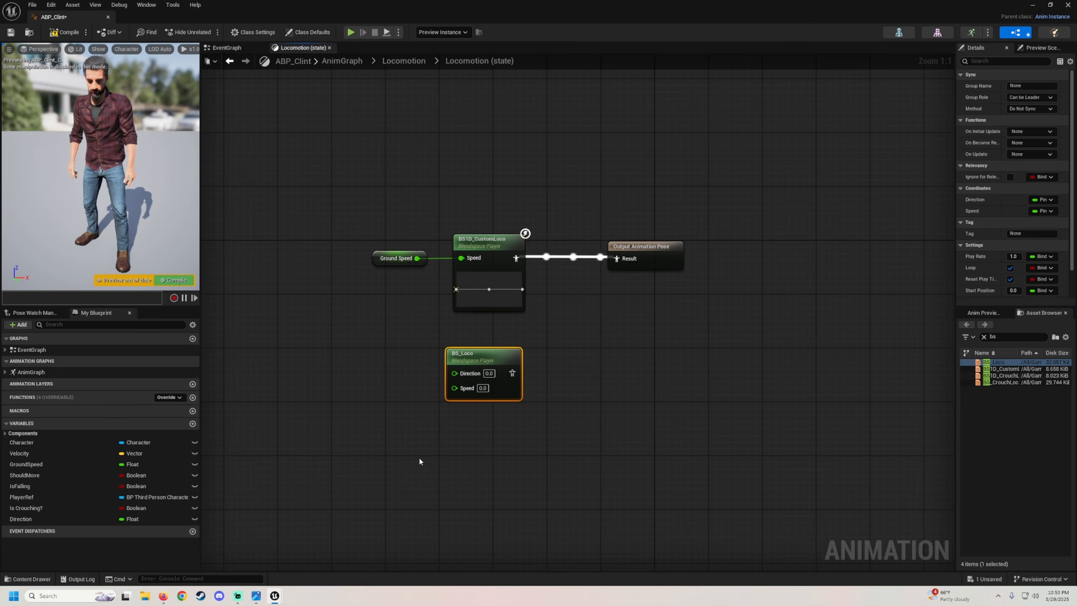
# Rearrange the state graph and connect the BS_Loco blend space player to the Output Animation Pose, replacing the old connection.
pyautogui.moveTo(438, 446); pyautogui.dragTo(440, 363, button='right')
pyautogui.moveTo(455, 293); pyautogui.dragTo(348, 241)
pyautogui.click(336, 351)
pyautogui.moveTo(462, 308); pyautogui.dragTo(339, 367)
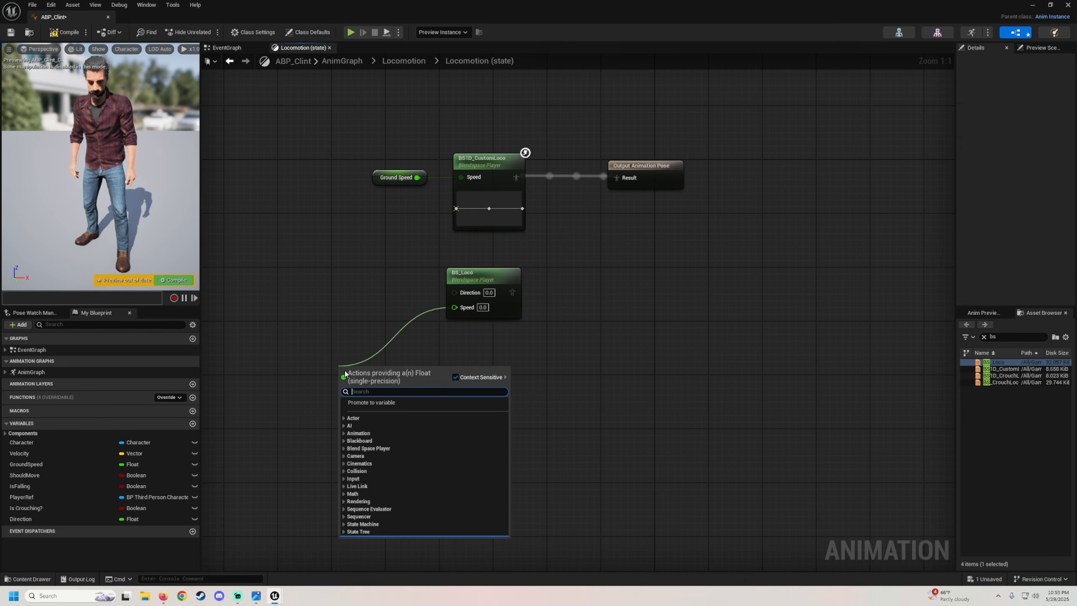
pyautogui.click(599, 296)
pyautogui.moveTo(513, 292); pyautogui.dragTo(618, 178)
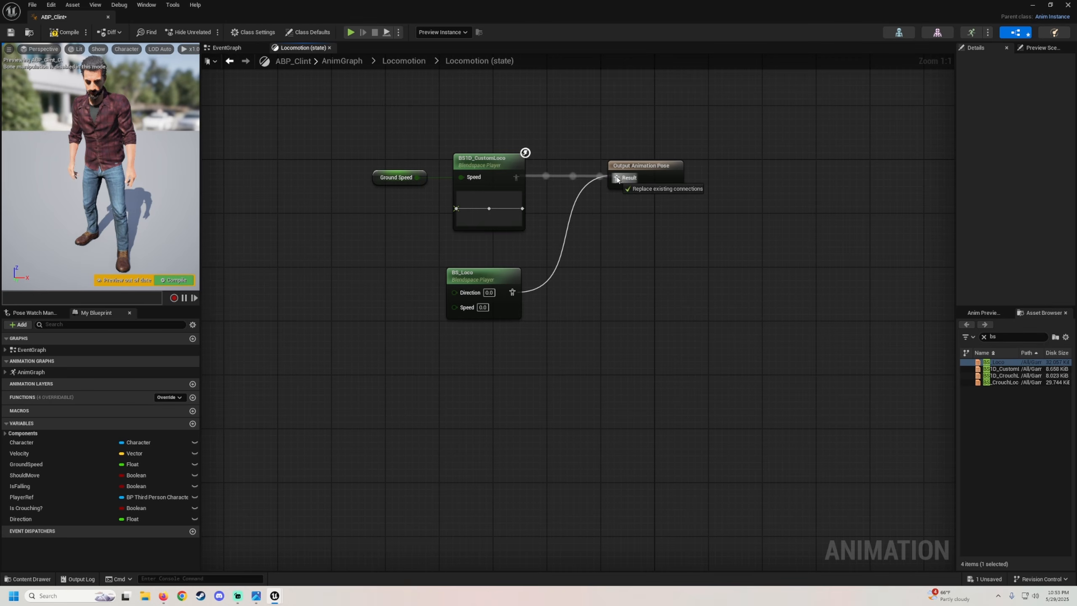
# Feed the Direction and GroundSpeed variables into the BS_Loco node's Direction and Speed inputs.
pyautogui.moveTo(21, 518); pyautogui.dragTo(314, 278)
pyautogui.moveTo(461, 297); pyautogui.dragTo(455, 294)
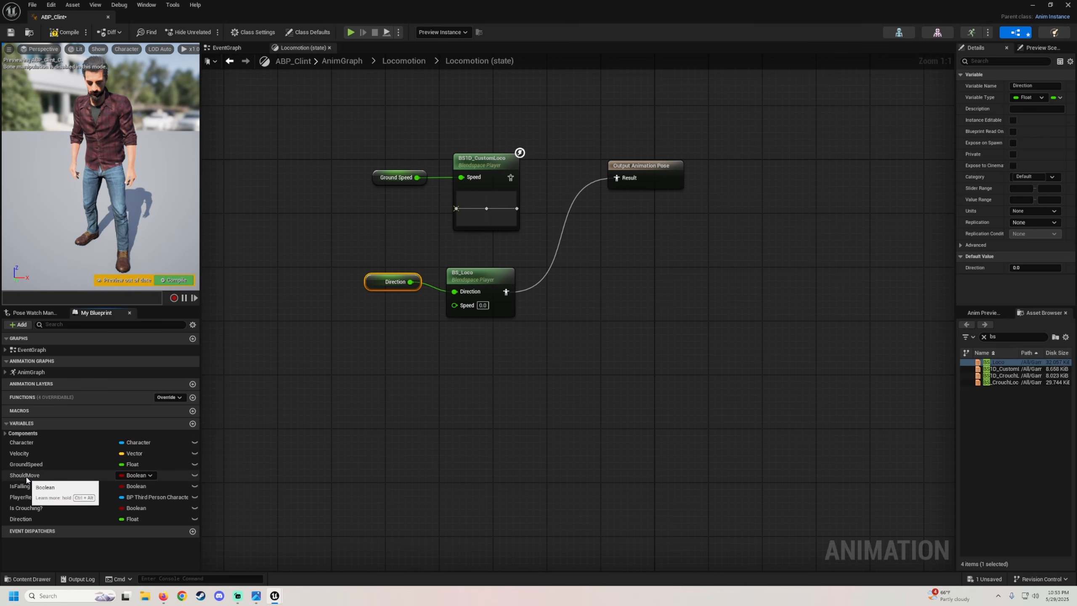
pyautogui.click(48, 464)
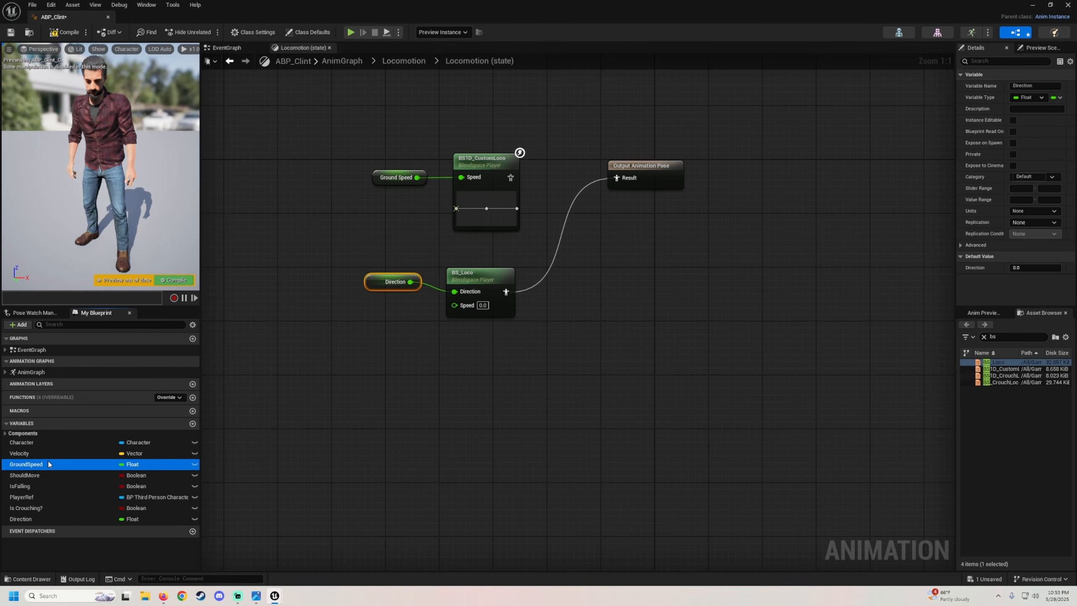
pyautogui.moveTo(444, 326); pyautogui.dragTo(454, 304)
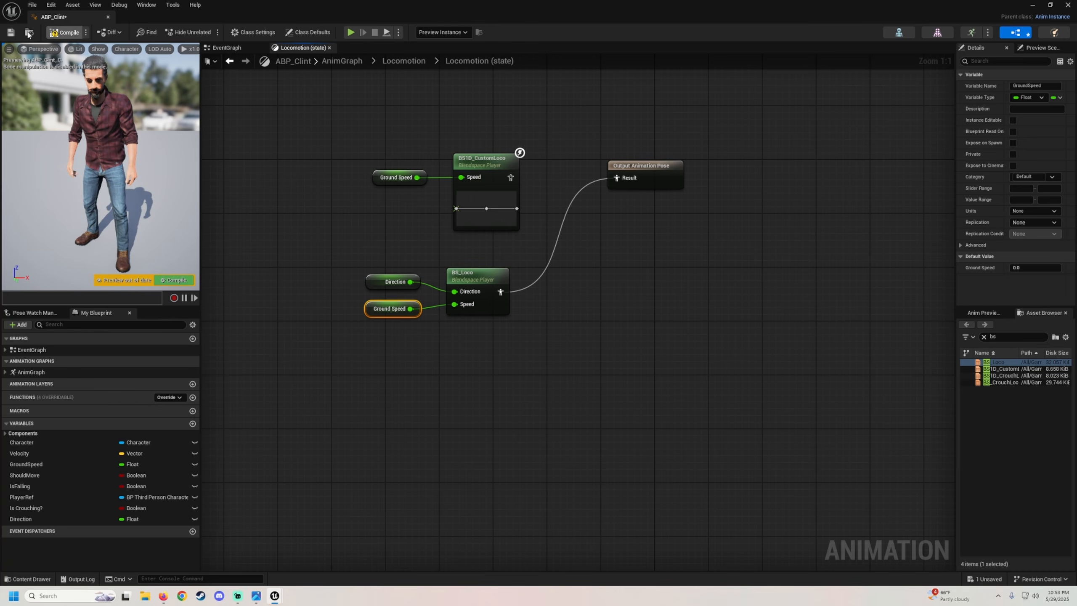
# Save the animation blueprint and open the Crouching state inside the Main States state machine.
pyautogui.hotkey('ctrl', 's')
pyautogui.click(229, 60)
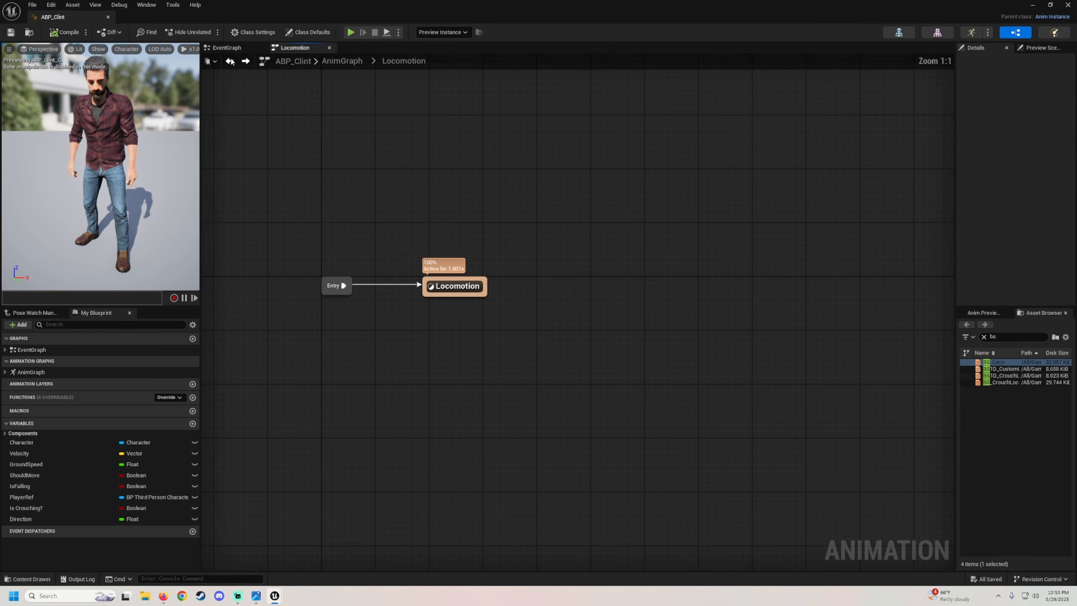
pyautogui.click(233, 62)
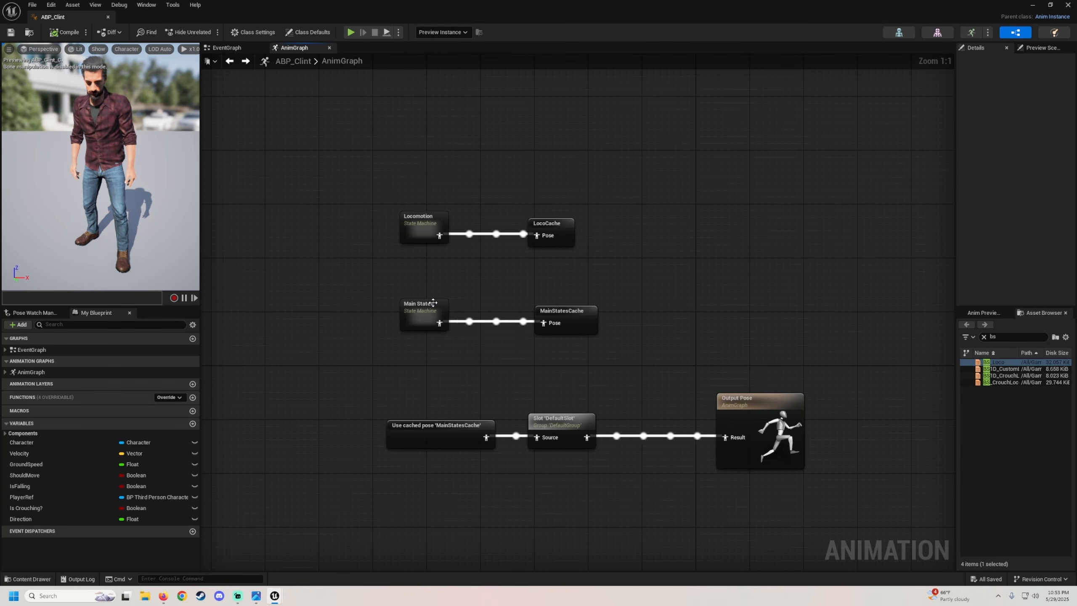
pyautogui.doubleClick(410, 313)
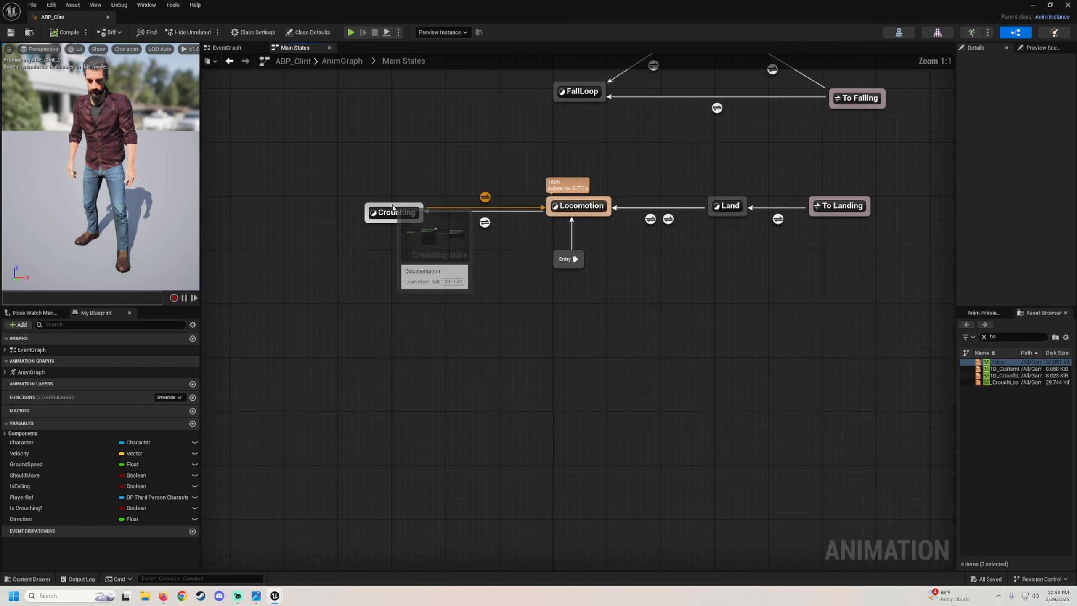
pyautogui.doubleClick(394, 212)
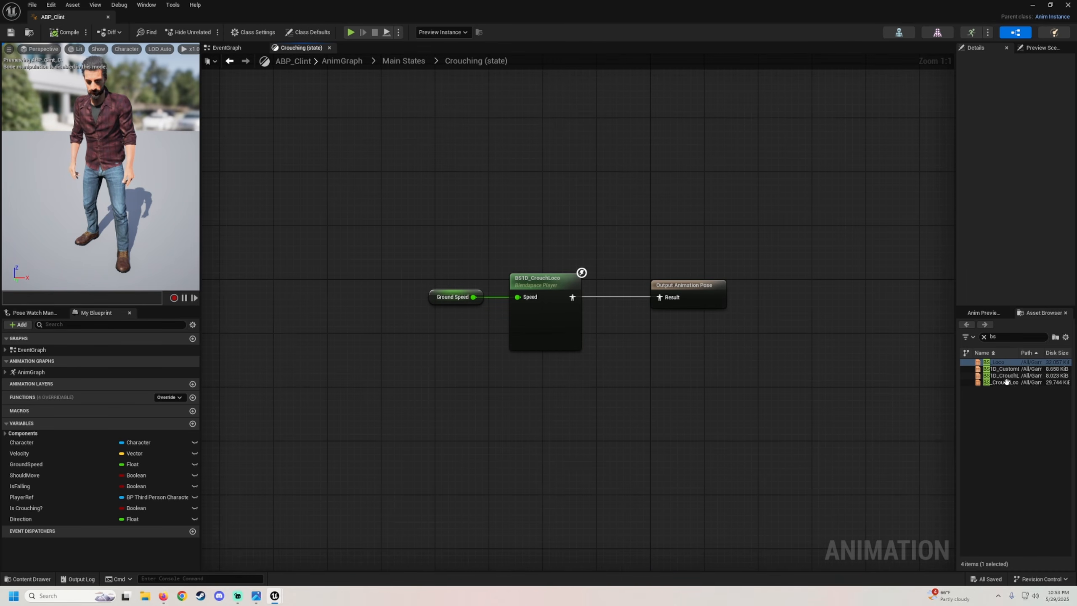
# Add BS_CrouchLoco as a blend space player and connect it to the Crouching state's Output Animation Pose.
pyautogui.moveTo(1006, 381); pyautogui.dragTo(503, 396)
pyautogui.moveTo(588, 405); pyautogui.dragTo(522, 343, button='right')
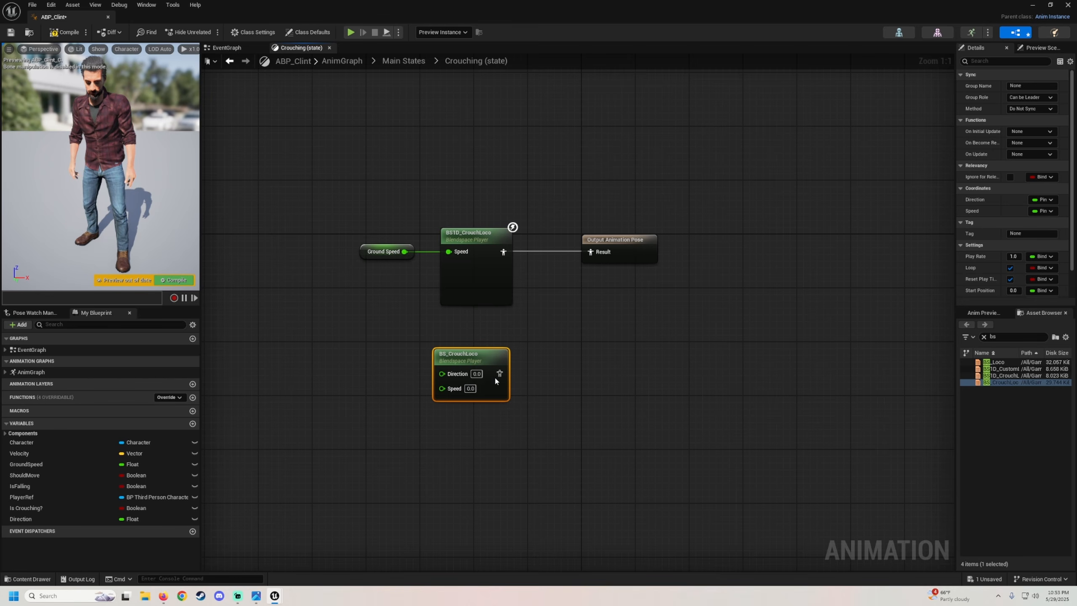
pyautogui.moveTo(499, 373); pyautogui.dragTo(591, 253)
pyautogui.moveTo(578, 395); pyautogui.dragTo(602, 308, button='right')
# Connect Direction and GroundSpeed to the BS_CrouchLoco node's inputs and compile the animation blueprint.
pyautogui.moveTo(20, 519); pyautogui.dragTo(466, 288)
pyautogui.moveTo(20, 453); pyautogui.dragTo(222, 445)
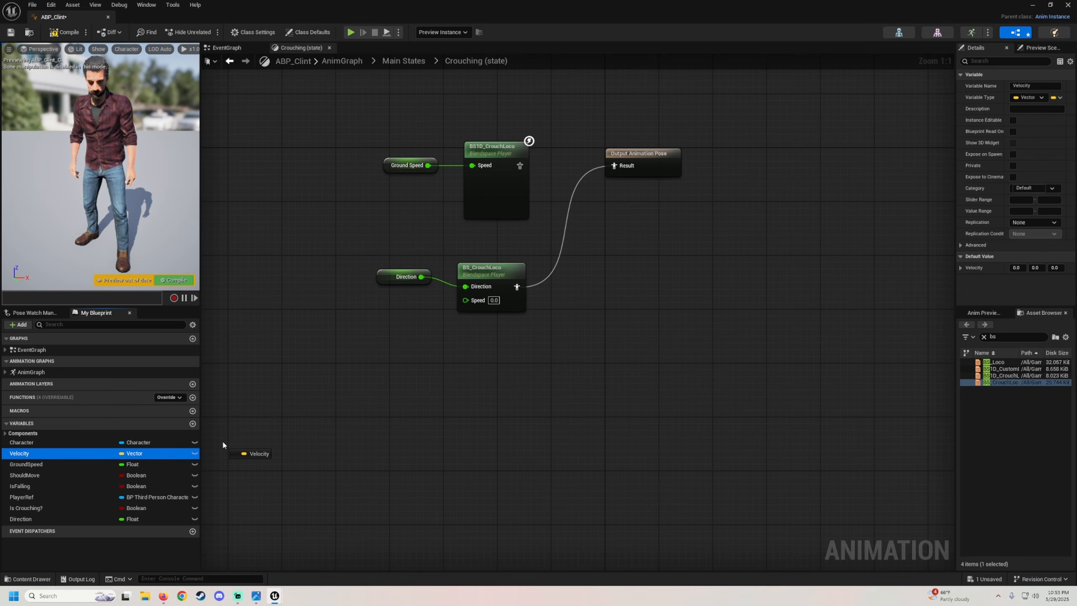
pyautogui.moveTo(58, 459); pyautogui.dragTo(466, 300)
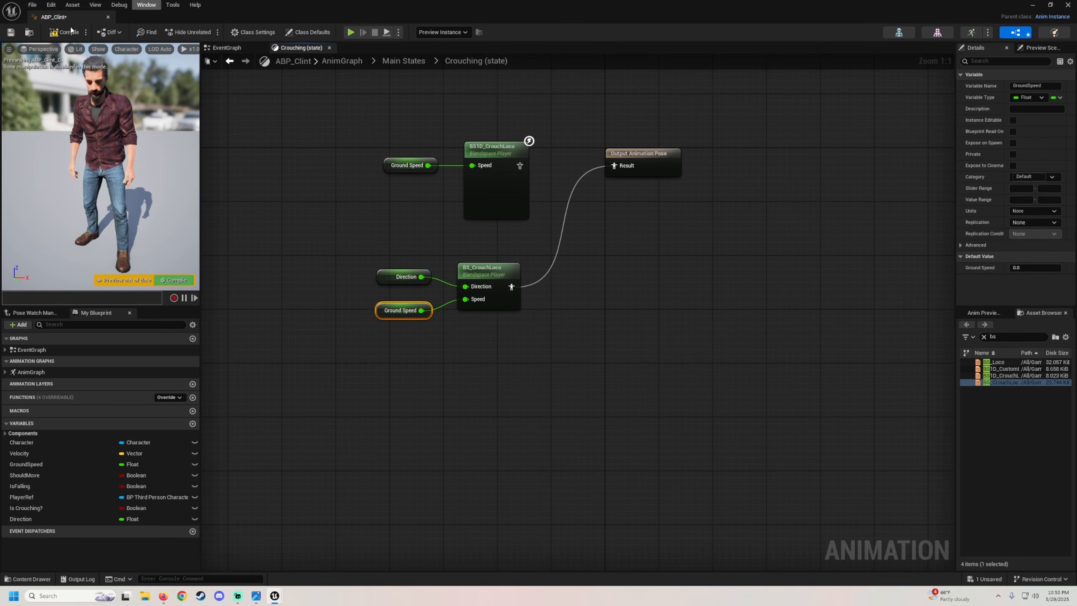
pyautogui.click(59, 33)
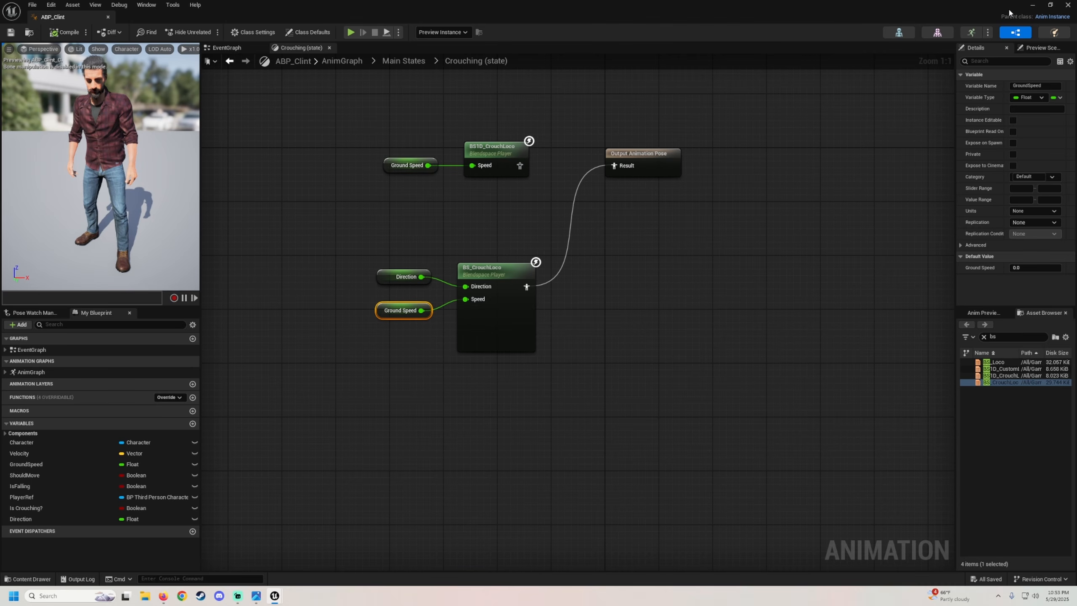
# Play in the editor and move the character in all directions to test the new locomotion blend space.
pyautogui.click(1032, 5)
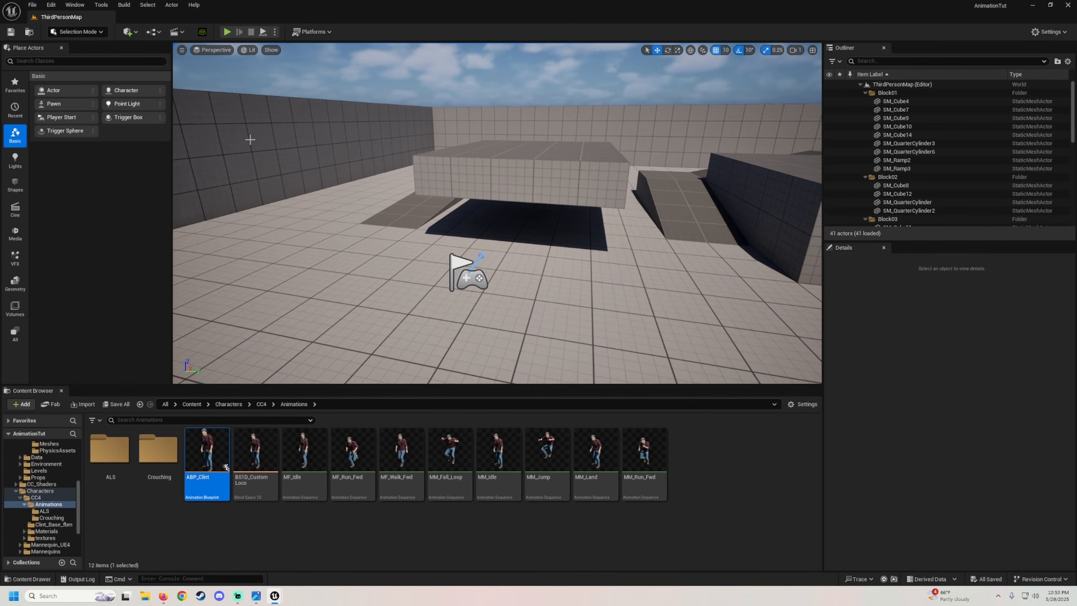
pyautogui.click(226, 33)
pyautogui.press('w')
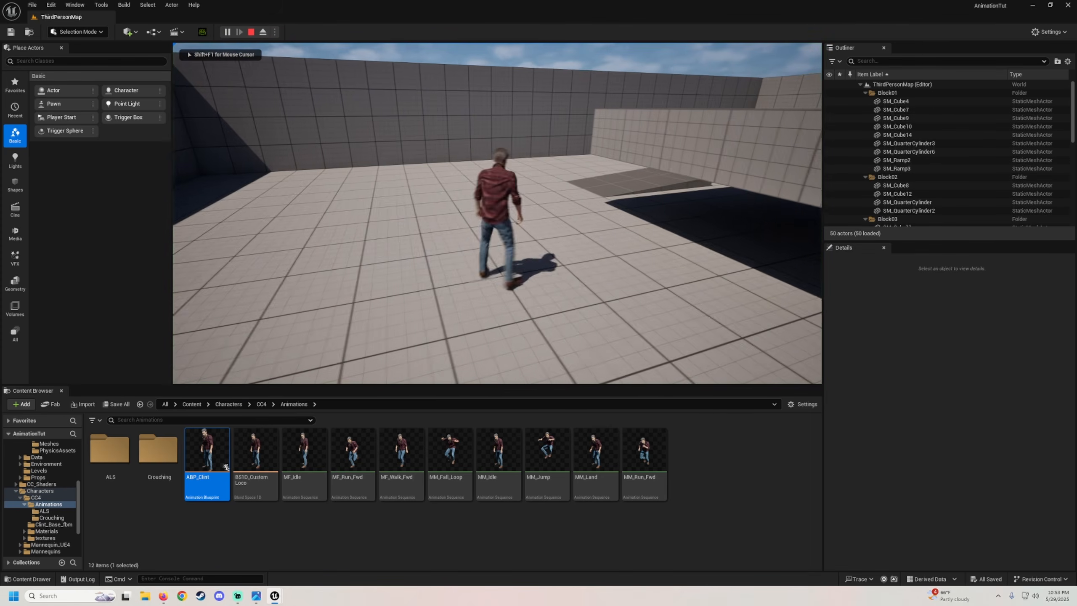
pyautogui.press('a')
pyautogui.press('s')
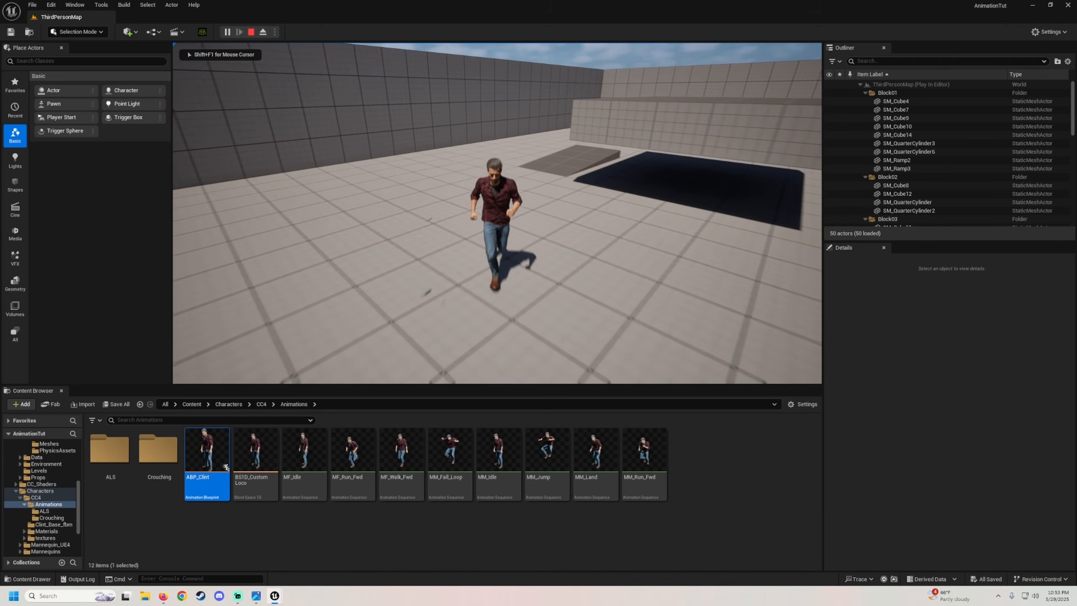
pyautogui.press('d')
pyautogui.press('a')
pyautogui.press('s')
pyautogui.press('w')
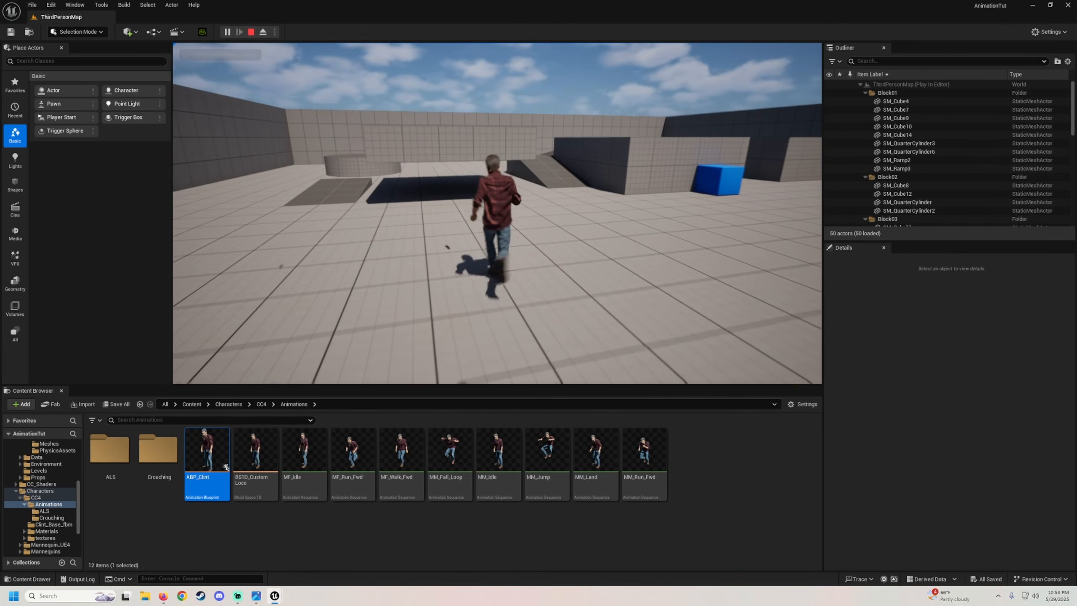
pyautogui.press('a')
pyautogui.press('d')
pyautogui.press('w')
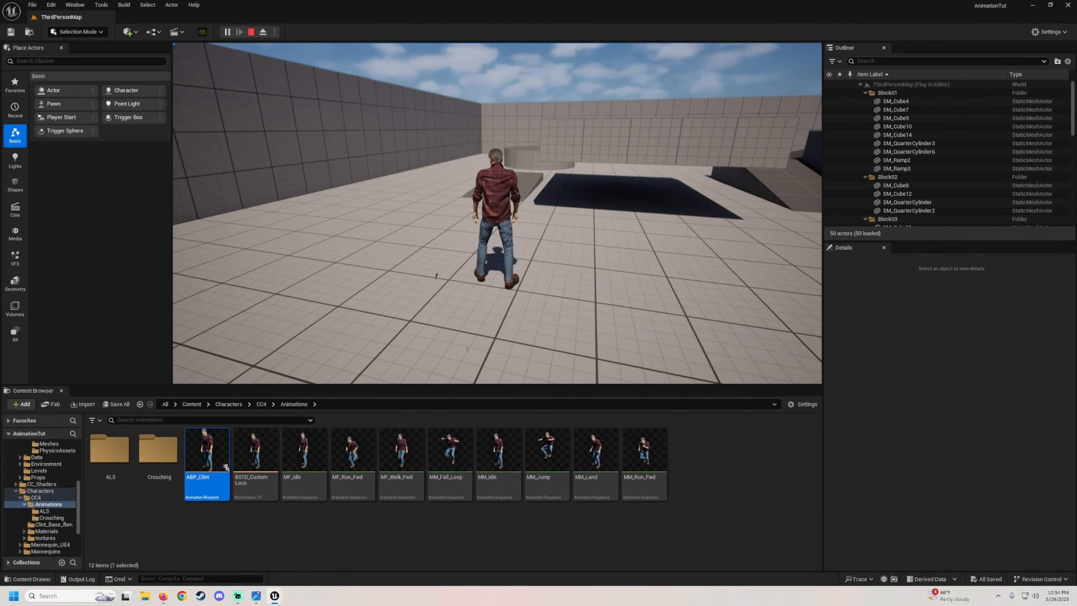
pyautogui.press('w')
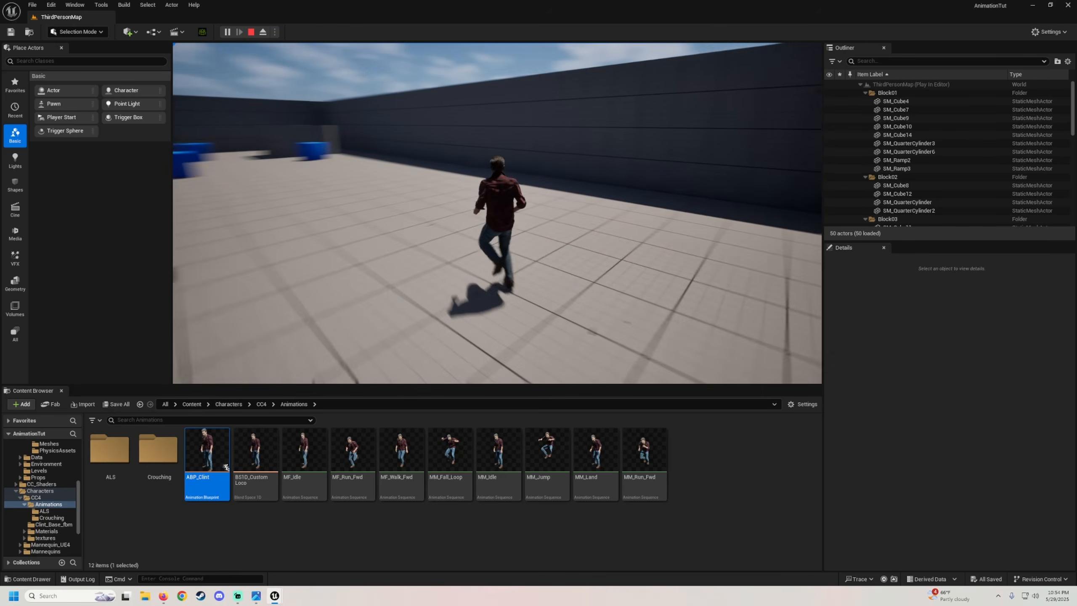
pyautogui.press('Escape')
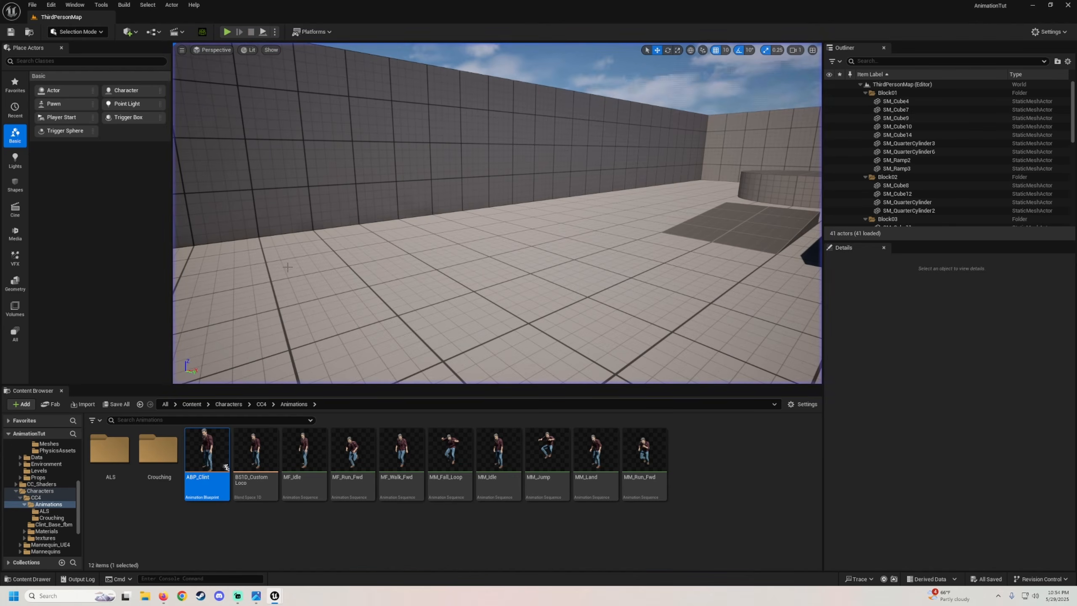
# Open the BP_ThirdPersonCharacter blueprint from the ThirdPerson Blueprints folder.
pyautogui.click(17, 492)
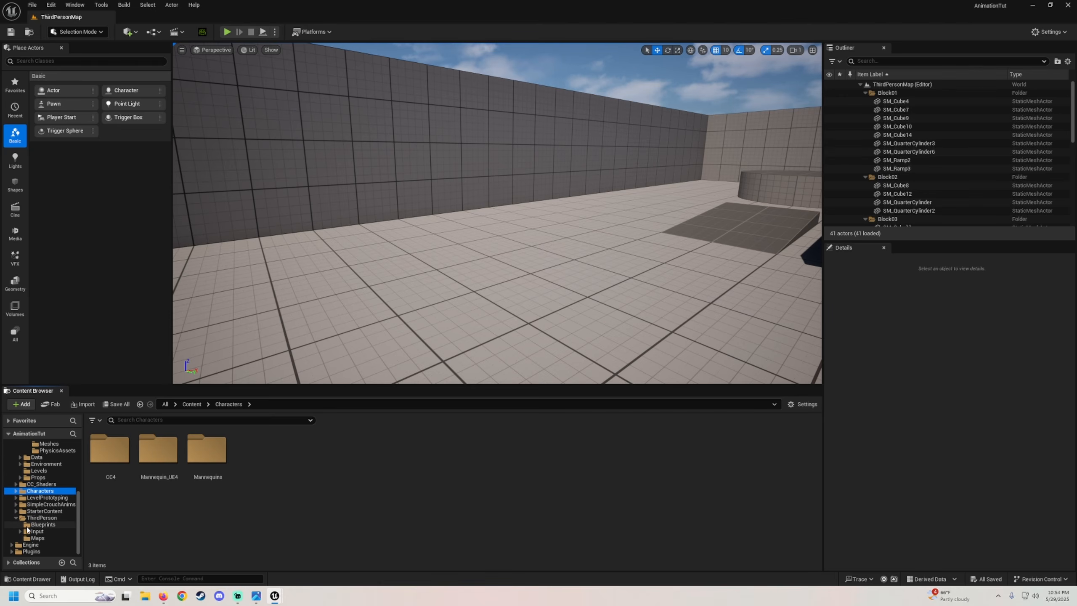
pyautogui.click(38, 524)
pyautogui.doubleClick(110, 450)
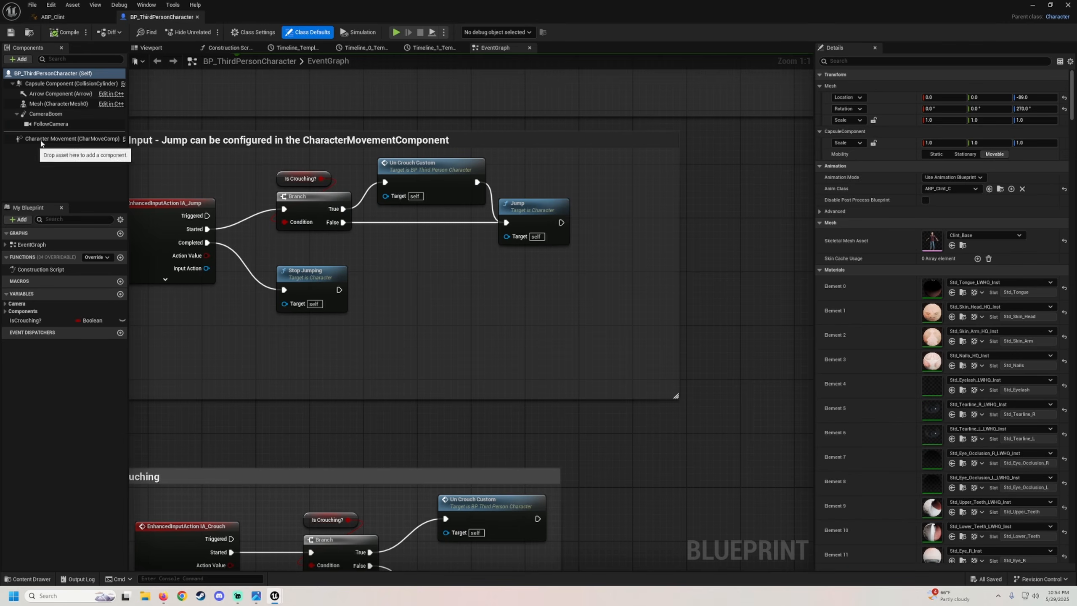
# Examine the Character Movement component's settings and the follow camera in the blueprint viewport.
pyautogui.click(30, 139)
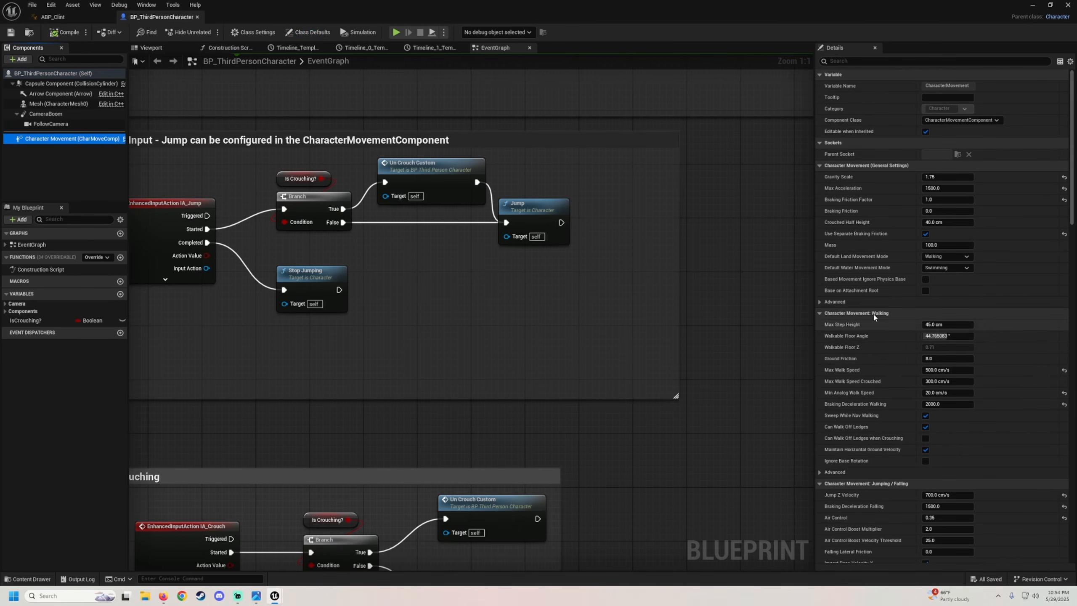
pyautogui.scroll(-15, 873, 317)
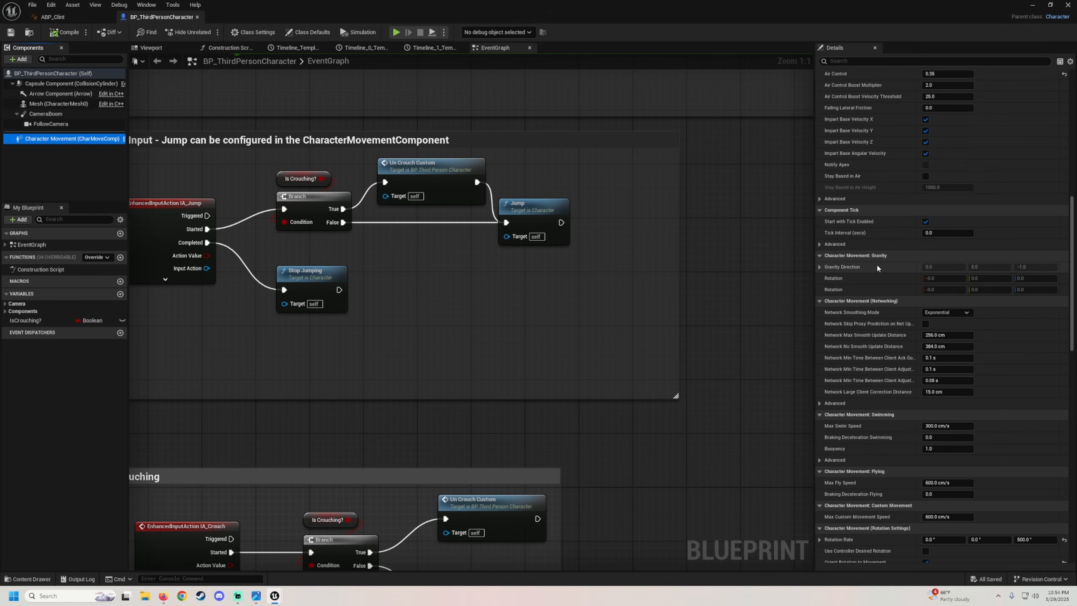
pyautogui.scroll(-15, 877, 267)
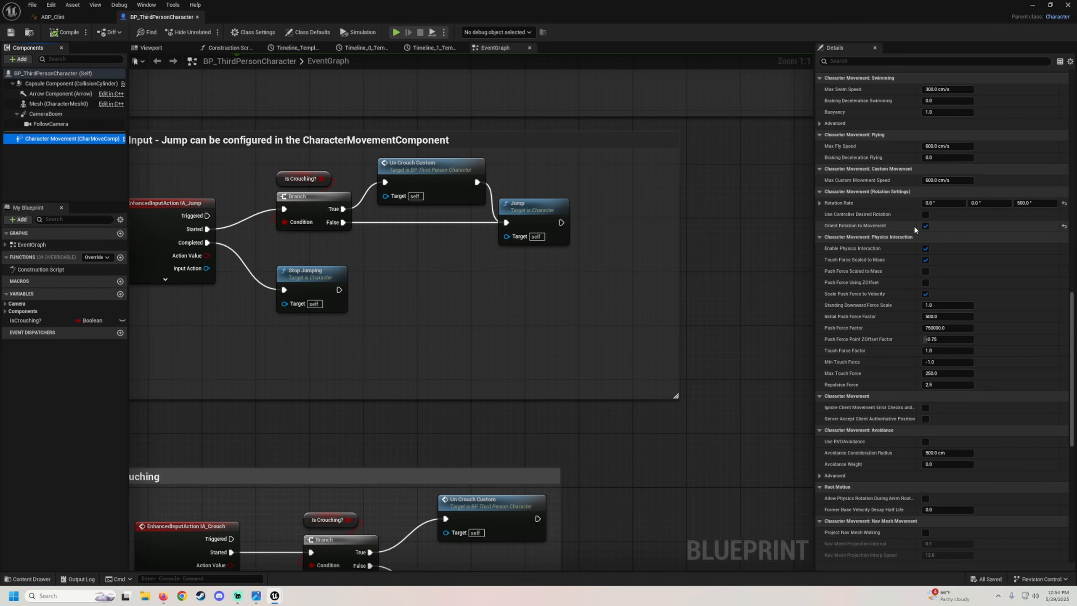
pyautogui.click(151, 47)
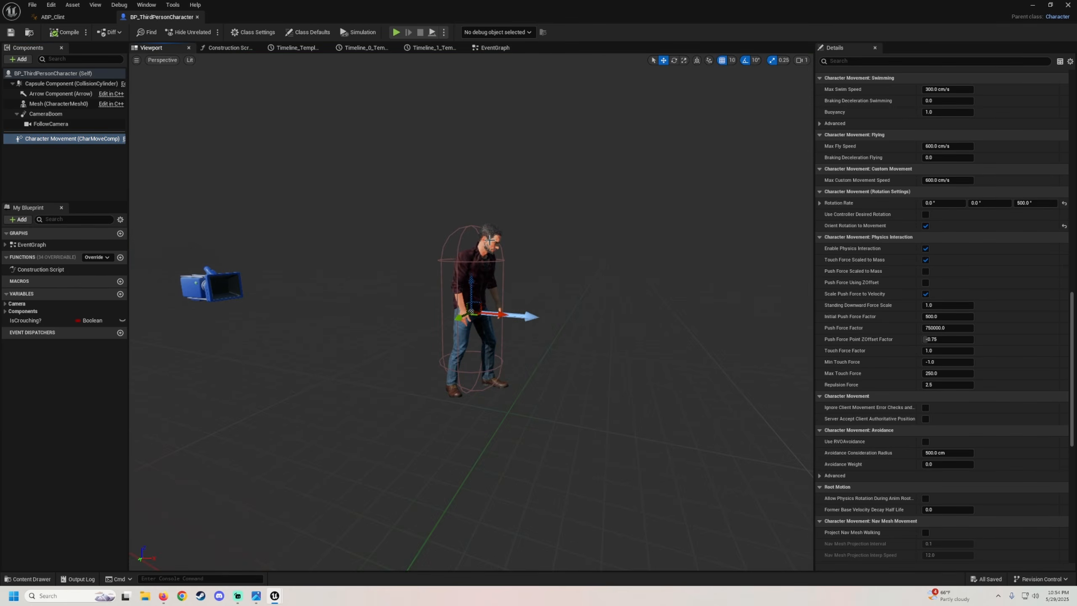
pyautogui.click(212, 282)
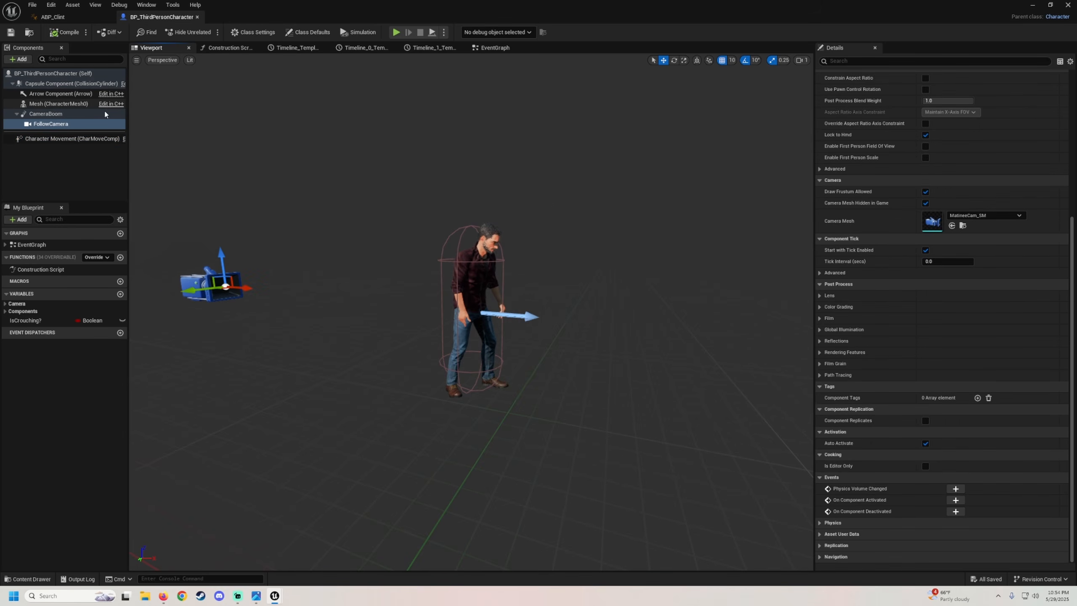
# On Character Movement, enable Use Controller Desired Rotation, disable Orient Rotation to Movement, and compile.
pyautogui.click(70, 139)
pyautogui.scroll(-15, 885, 322)
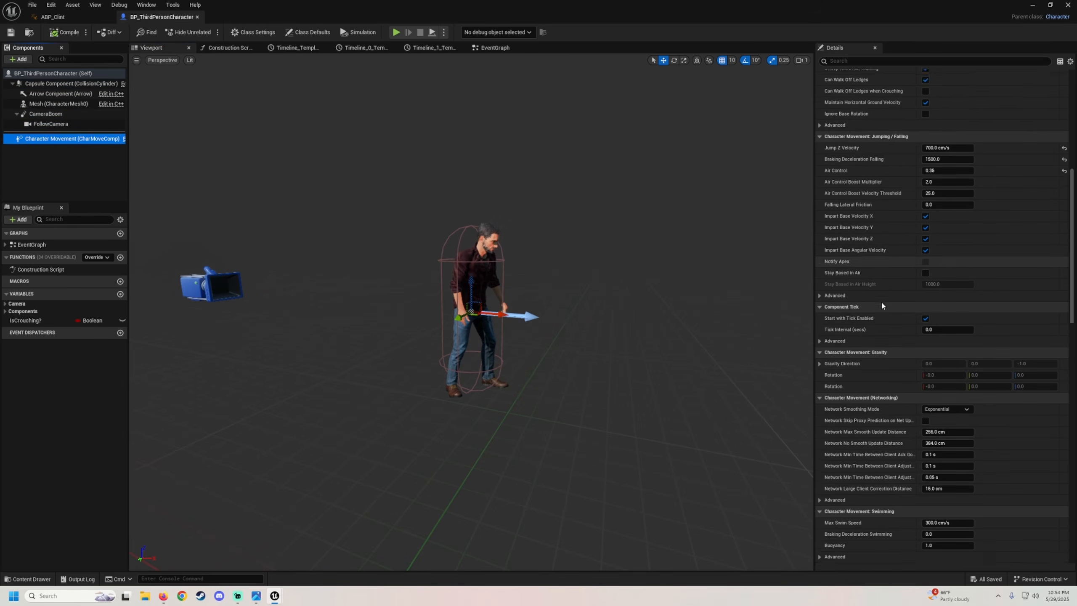
pyautogui.scroll(-2, 879, 274)
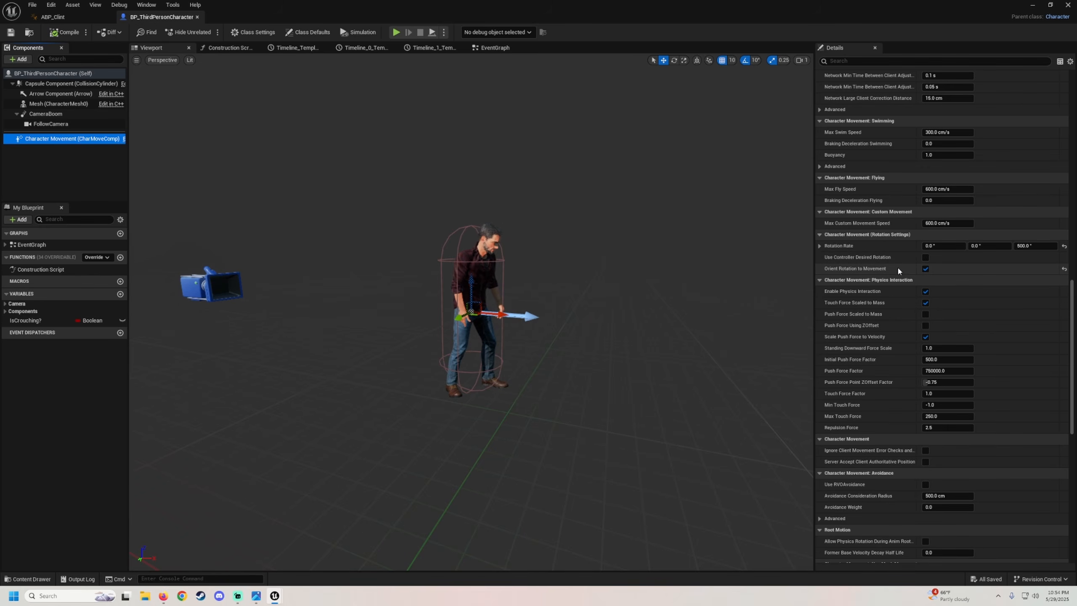
pyautogui.click(925, 257)
pyautogui.click(925, 268)
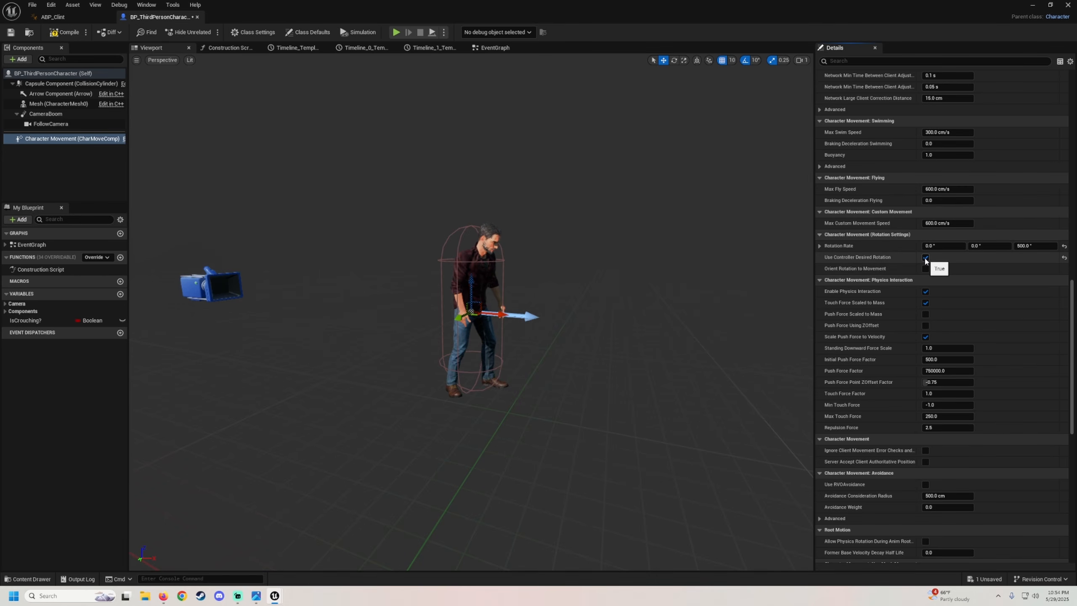
pyautogui.click(60, 34)
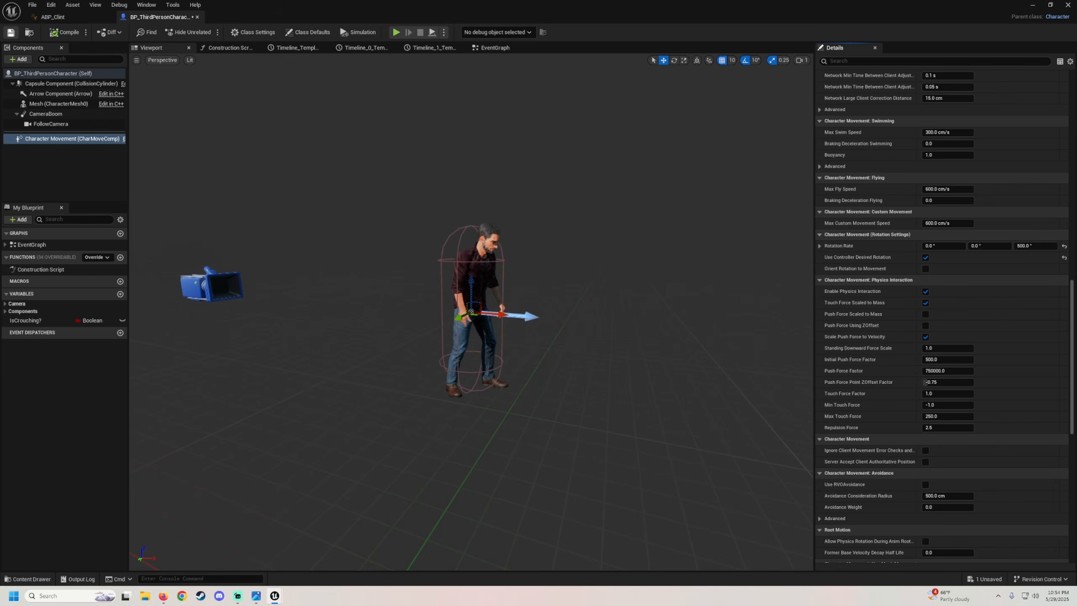
# Return to the level editor, play in the editor in fullscreen, and walk forward to test the new rotation settings.
pyautogui.click(1034, 5)
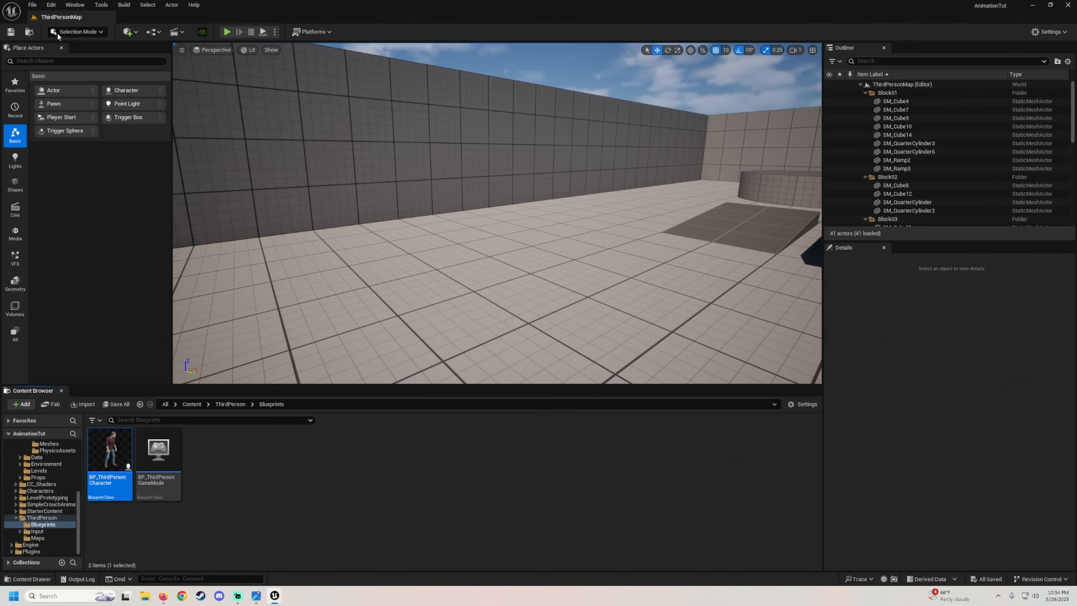
pyautogui.click(224, 33)
pyautogui.press('w')
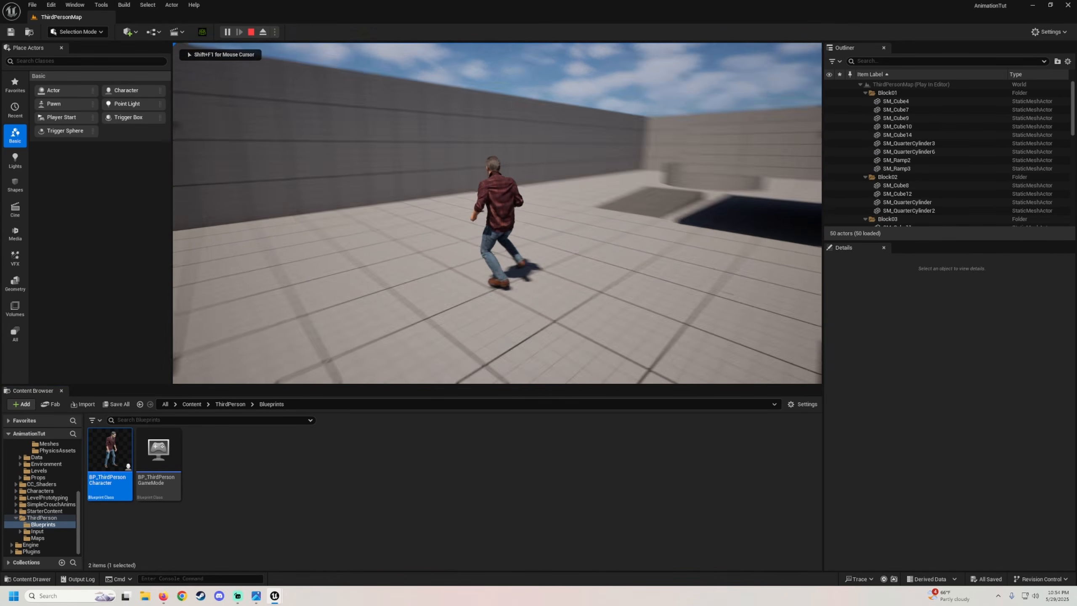
pyautogui.press('w')
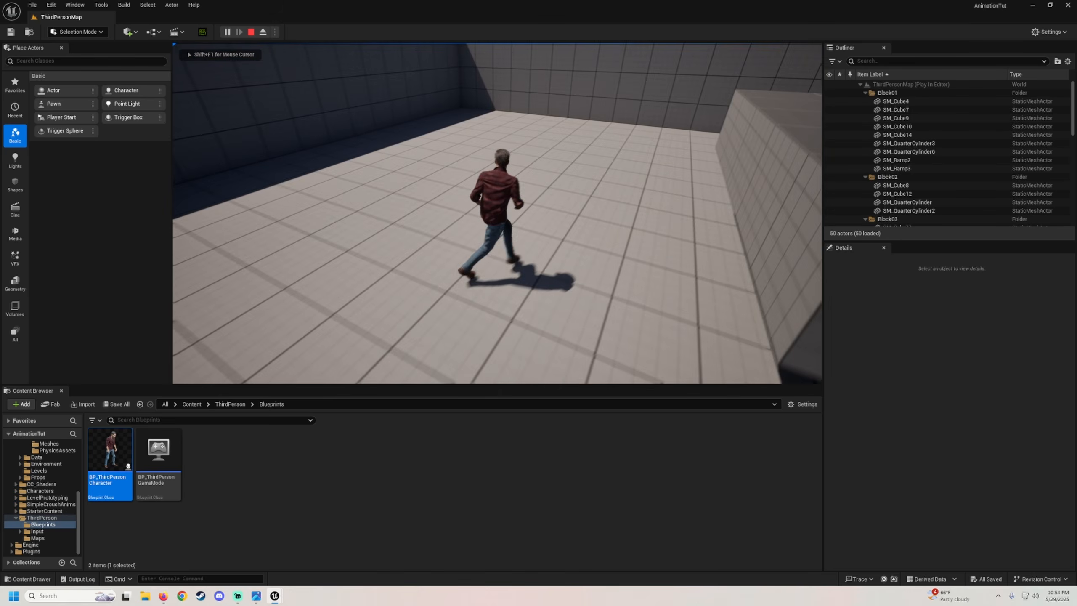
pyautogui.press('w')
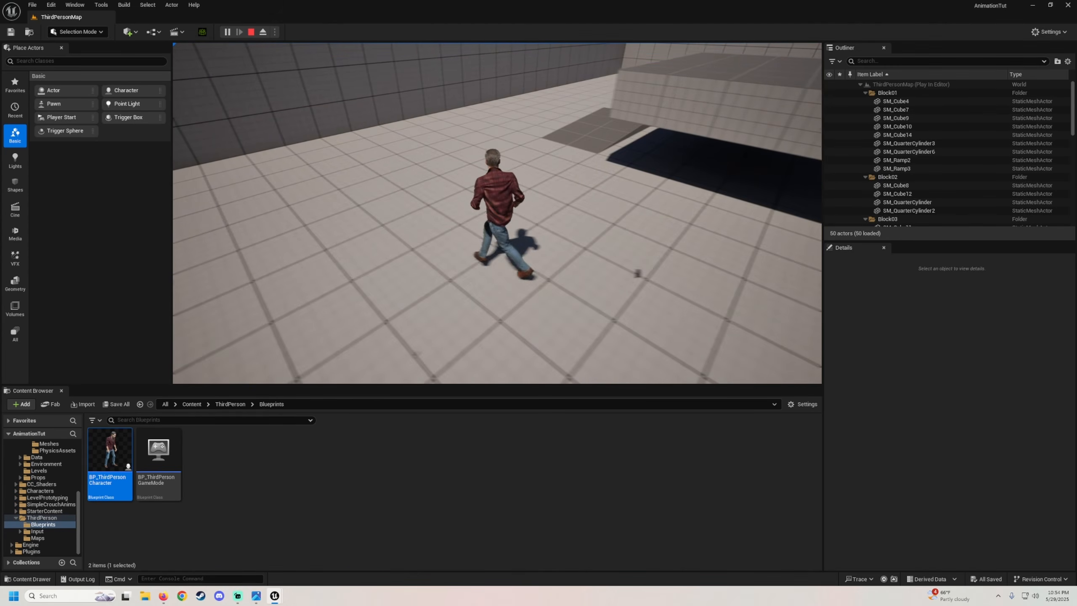
pyautogui.press('F11')
pyautogui.press('w')
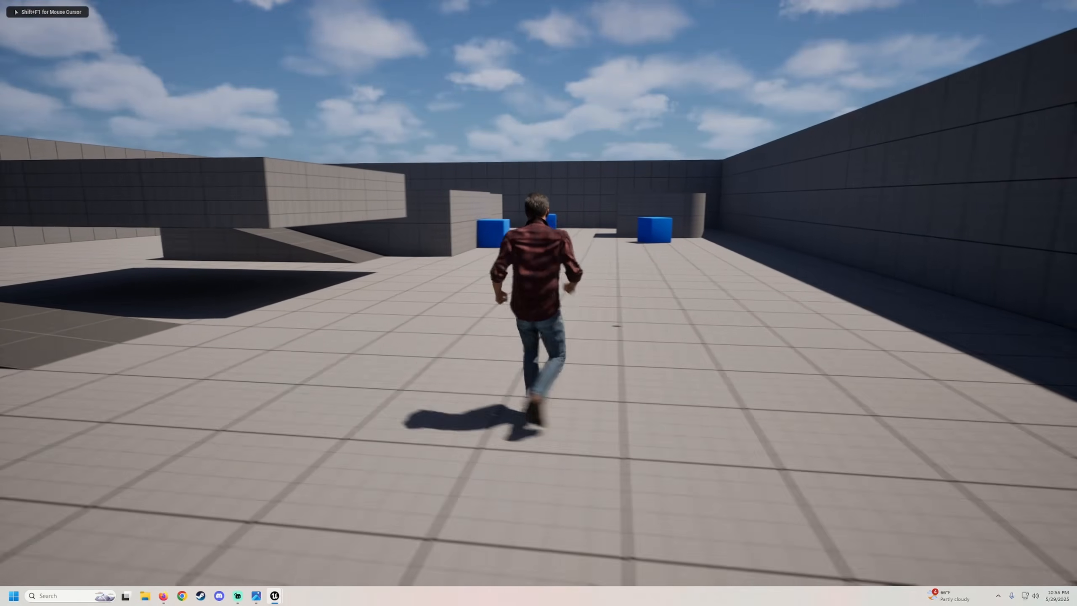
# Crouch and walk while crouched, then stand and strafe sideways to test crouch and strafing locomotion.
pyautogui.press('w')
pyautogui.press('c')
pyautogui.press('w')
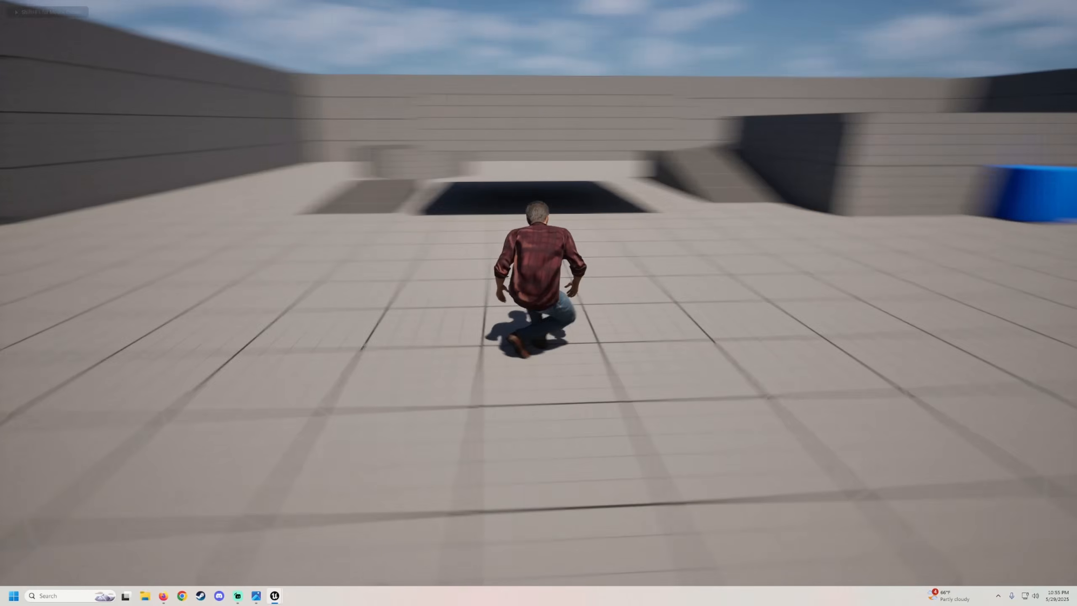
pyautogui.press('w')
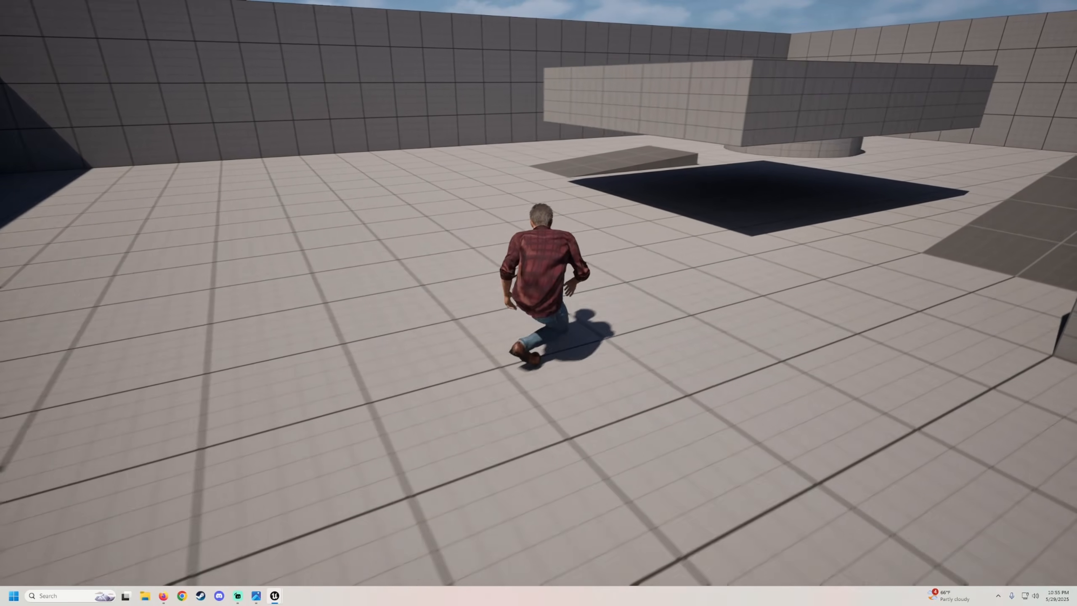
pyautogui.press('w')
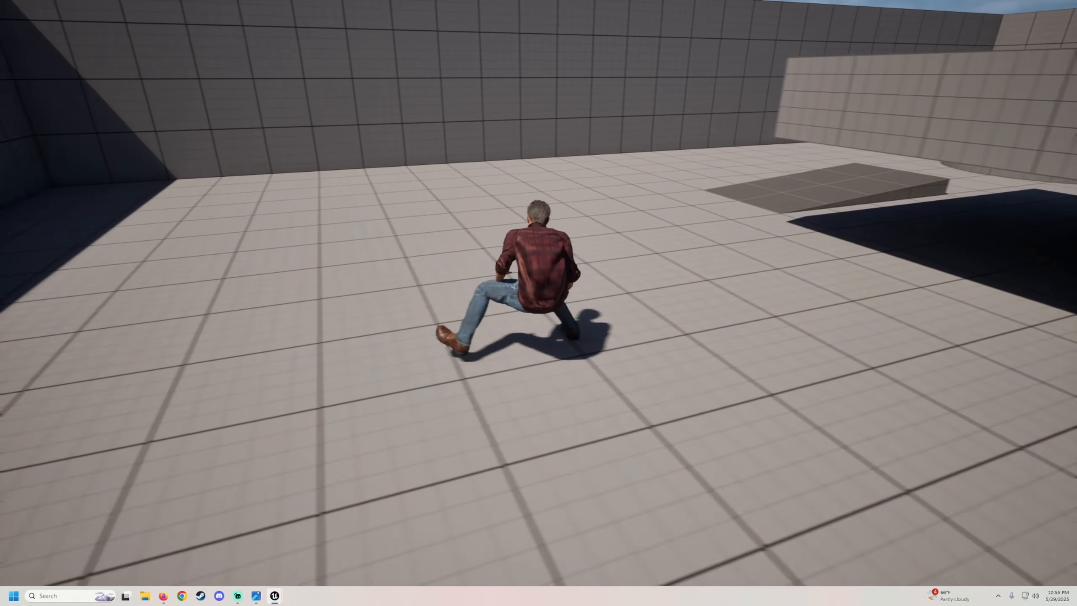
pyautogui.press('w')
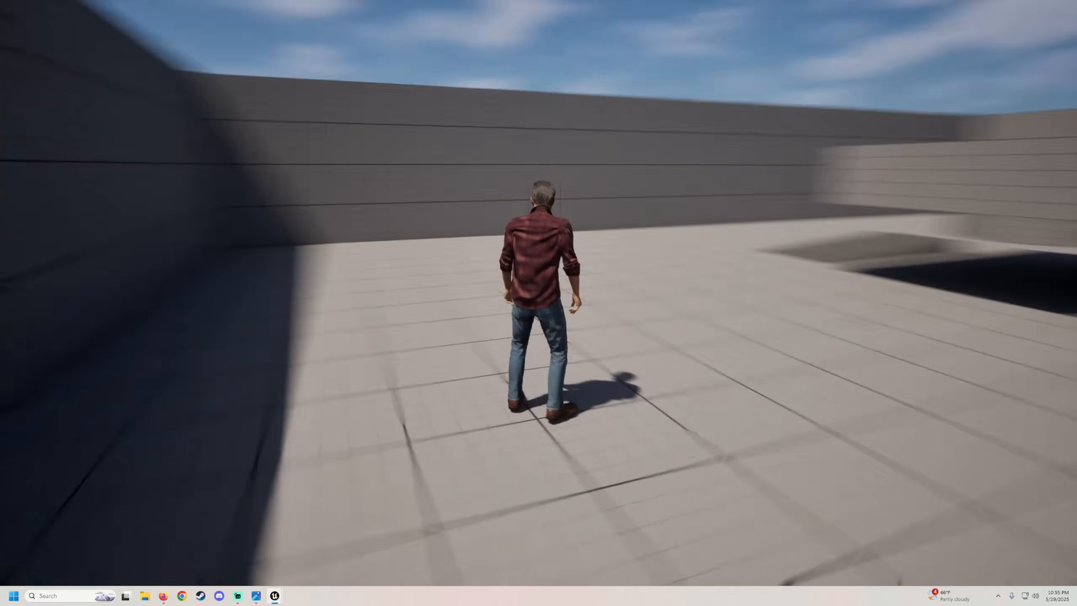
pyautogui.press('w')
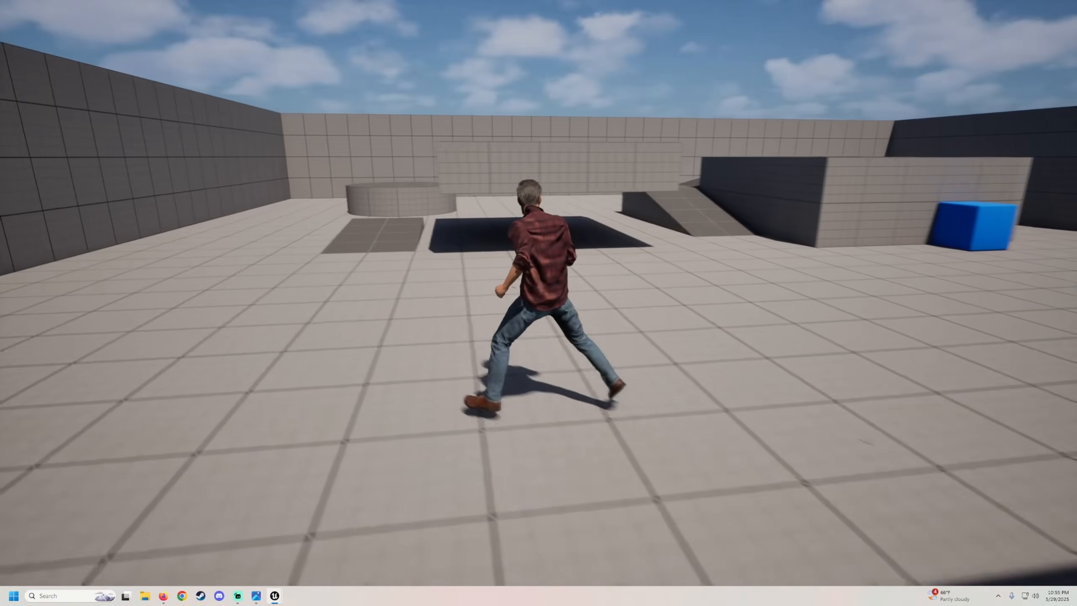
pyautogui.press('a')
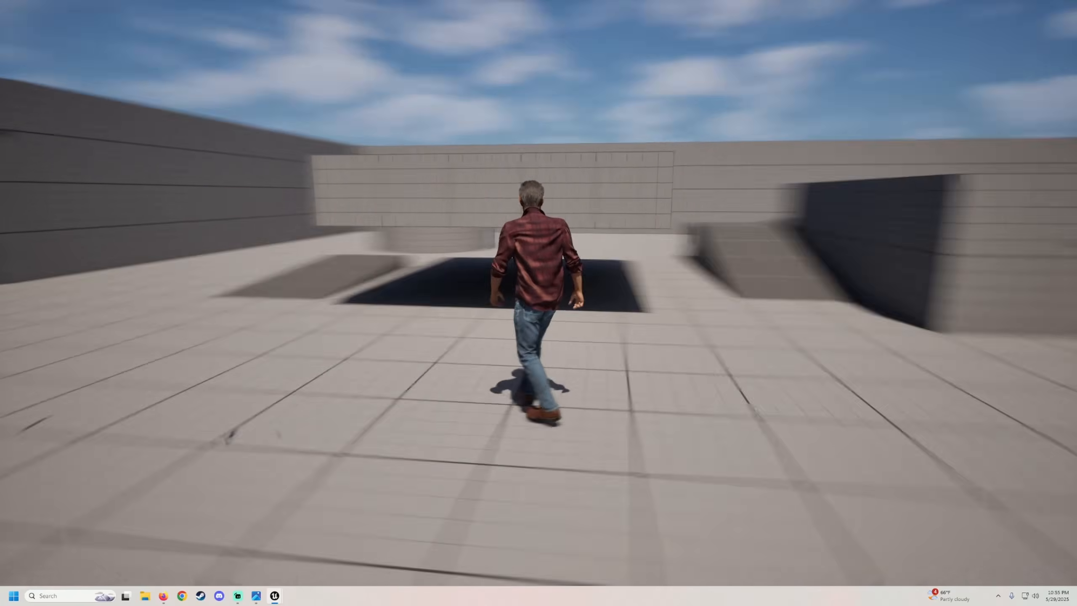